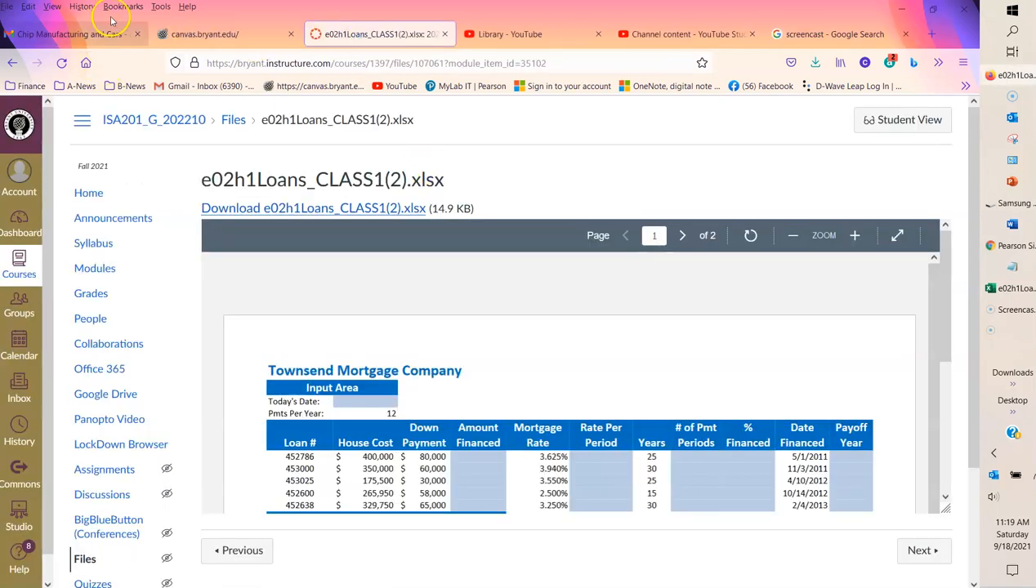
Open the ISA201-G course modules in Canvas at the Chapter 2 Loan&Grade files, and switch to the e02h1Loans_CLASS1(2) workbook in Excel.
{"action": "left_click", "coordinate": [209, 37]}
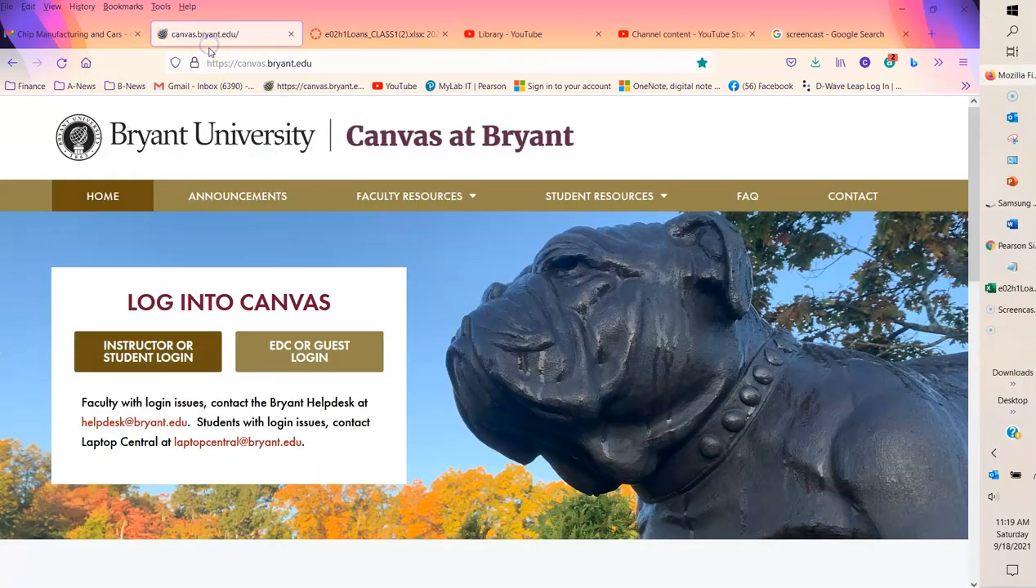
{"action": "left_click", "coordinate": [149, 357]}
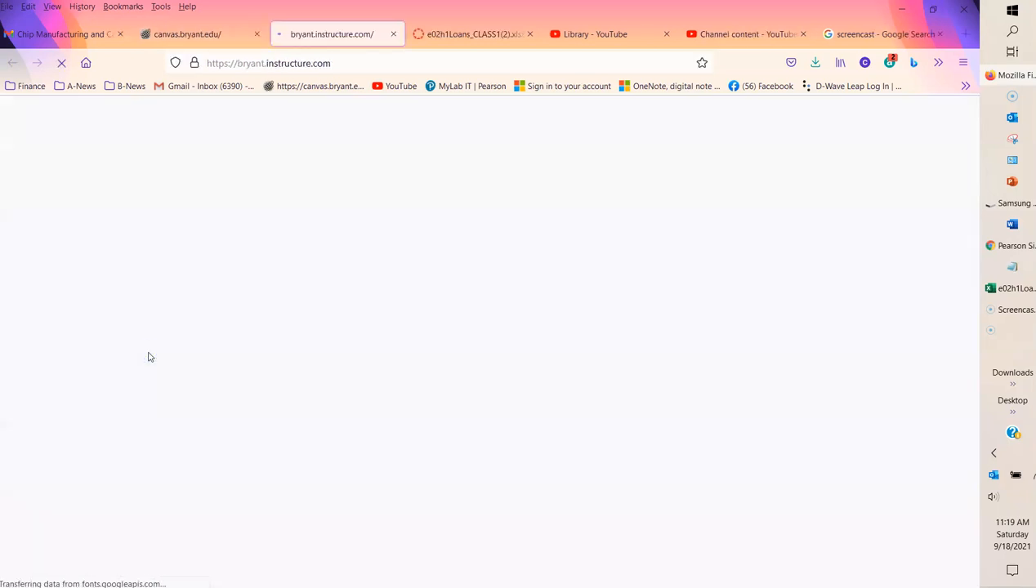
{"action": "left_click", "coordinate": [186, 321]}
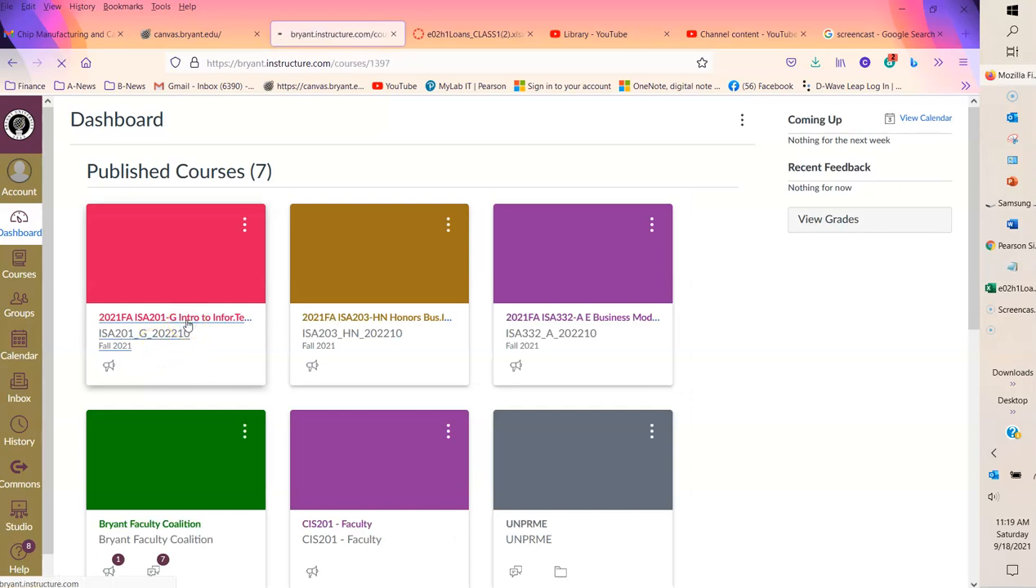
{"action": "left_click", "coordinate": [107, 269]}
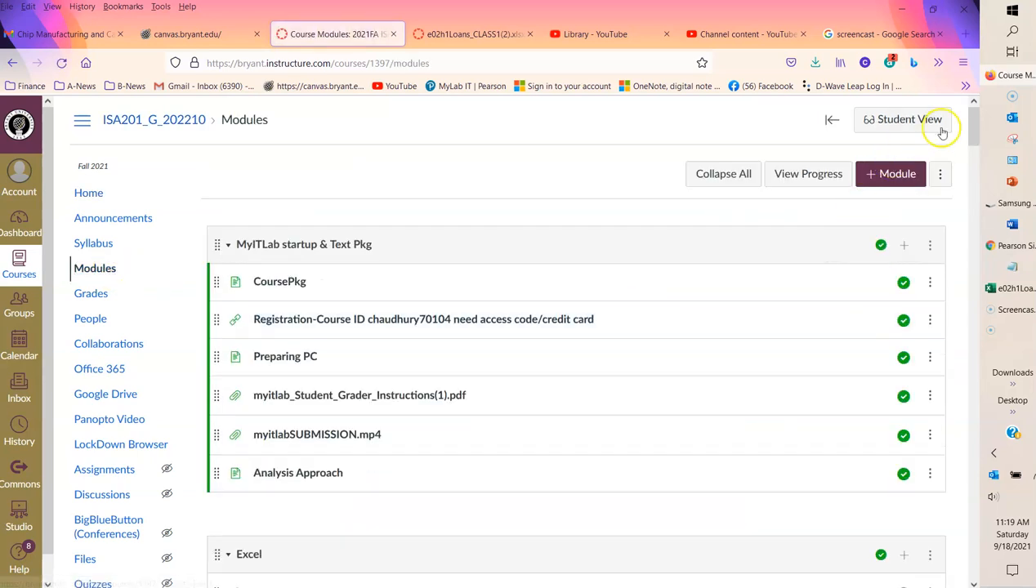
{"action": "left_click_drag", "start_coordinate": [972, 115], "coordinate": [976, 162]}
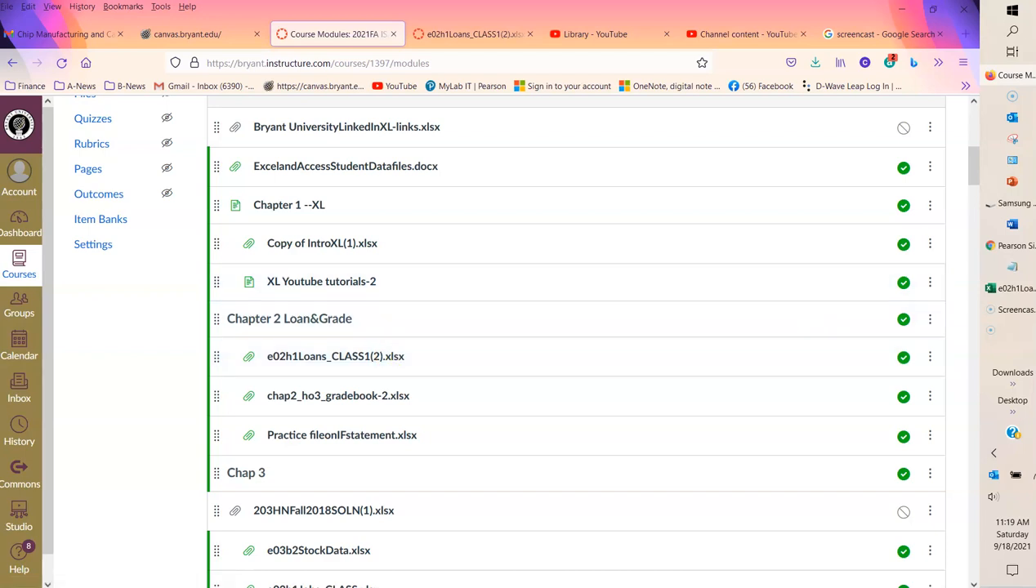
{"action": "left_click", "coordinate": [1005, 290]}
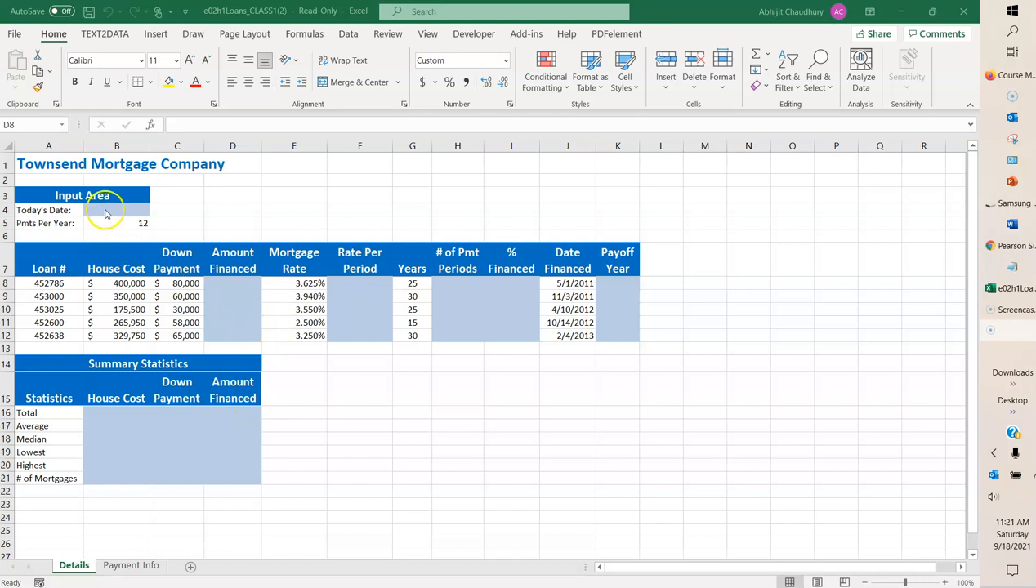
{"action": "left_click", "coordinate": [180, 124]}
{"action": "type", "text": "="}
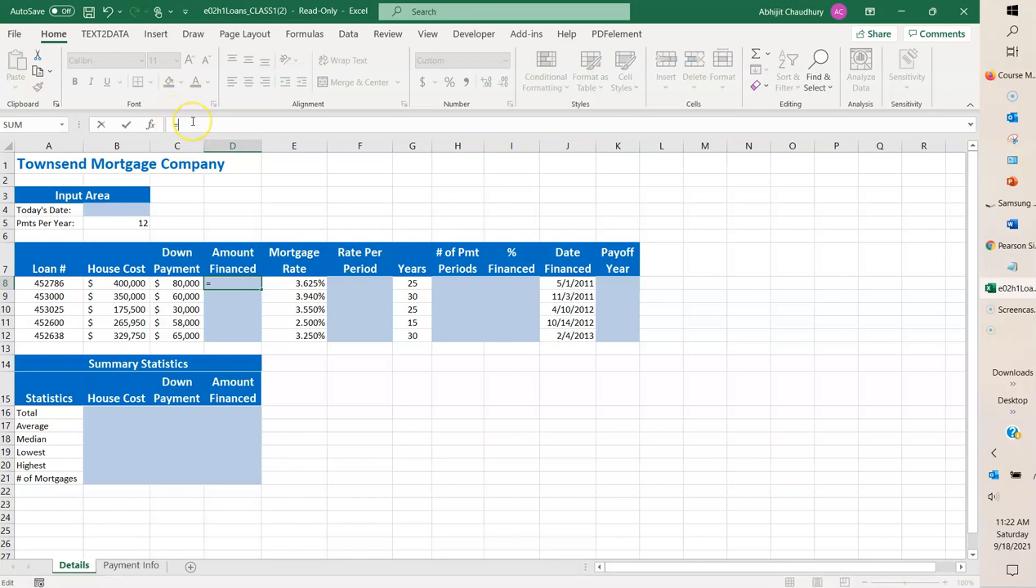
{"action": "type", "text": "toda"}
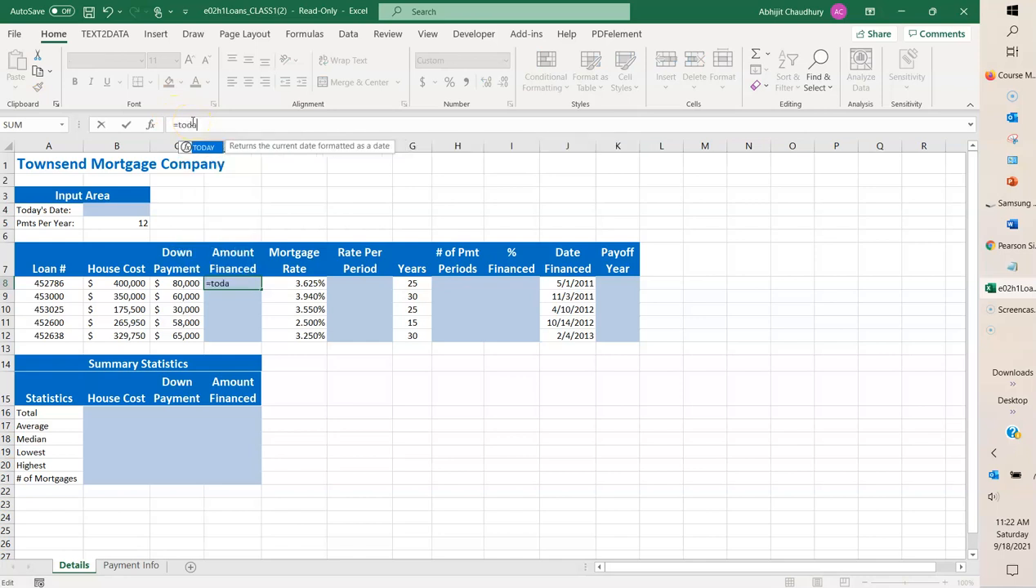
{"action": "type", "text": "y()"}
{"action": "key", "text": "Return"}
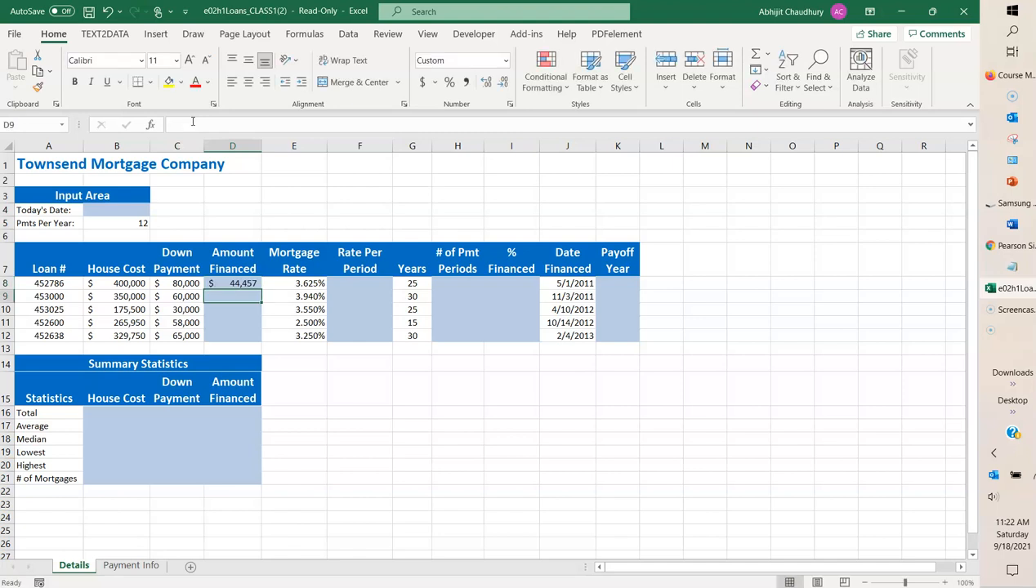
{"action": "left_click", "coordinate": [120, 209]}
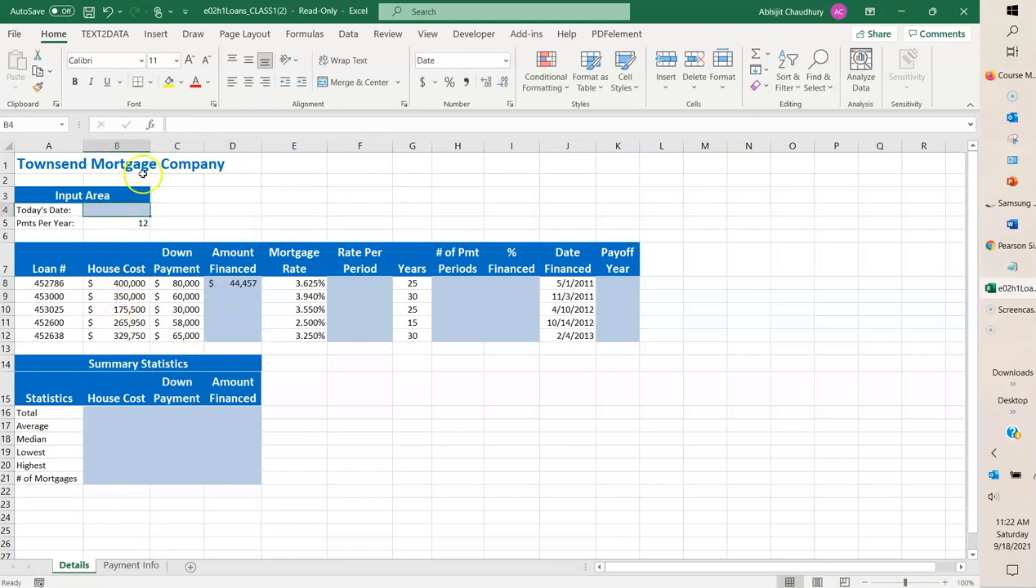
{"action": "left_click", "coordinate": [180, 124]}
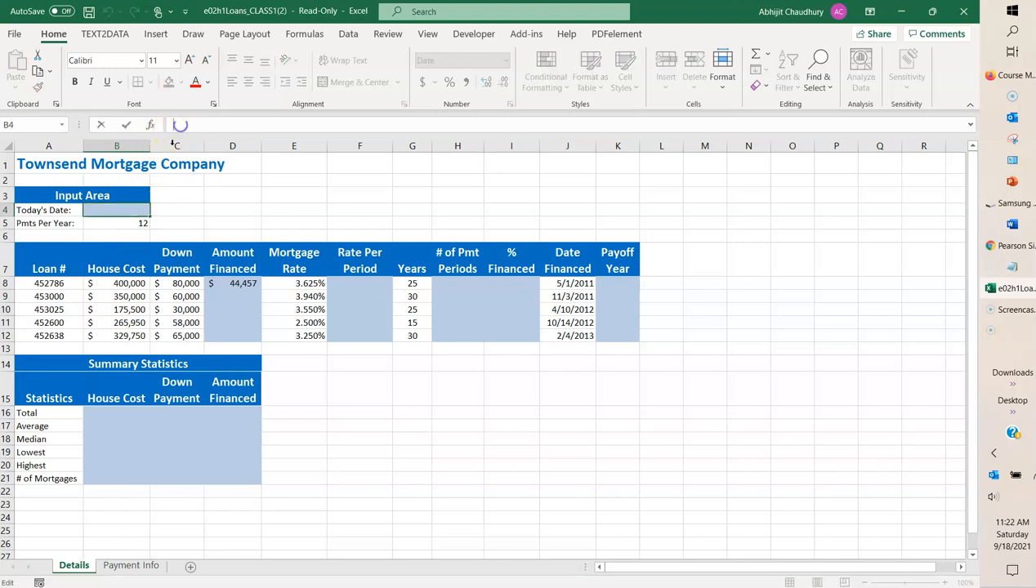
{"action": "left_click", "coordinate": [95, 209]}
Save the read-only workbook as a new Excel workbook named Copy of e02h1Loans_CLASS1(2)v1.
{"action": "left_click", "coordinate": [89, 12]}
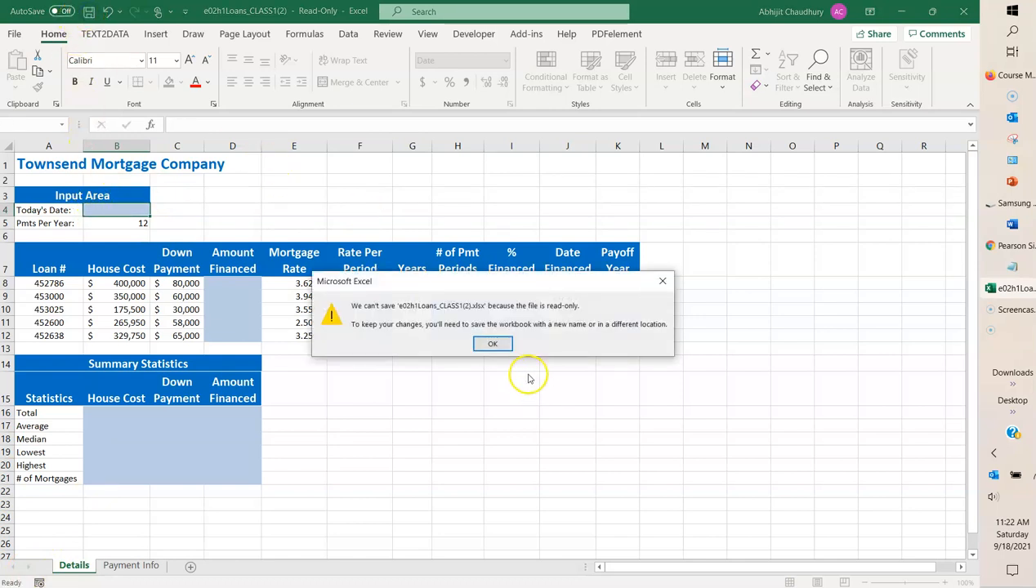
{"action": "left_click", "coordinate": [503, 343]}
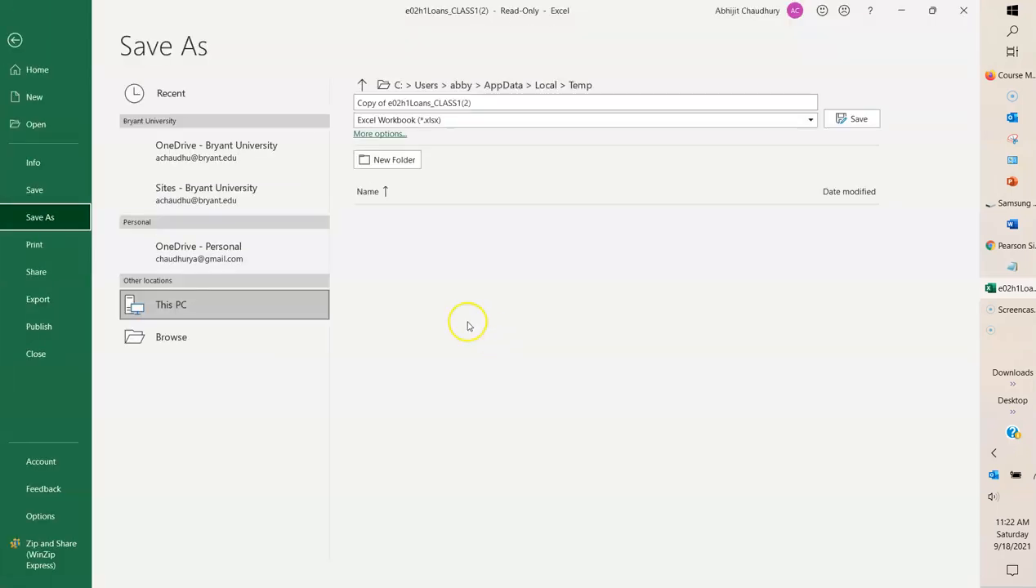
{"action": "left_click", "coordinate": [475, 103]}
{"action": "left_click", "coordinate": [474, 103]}
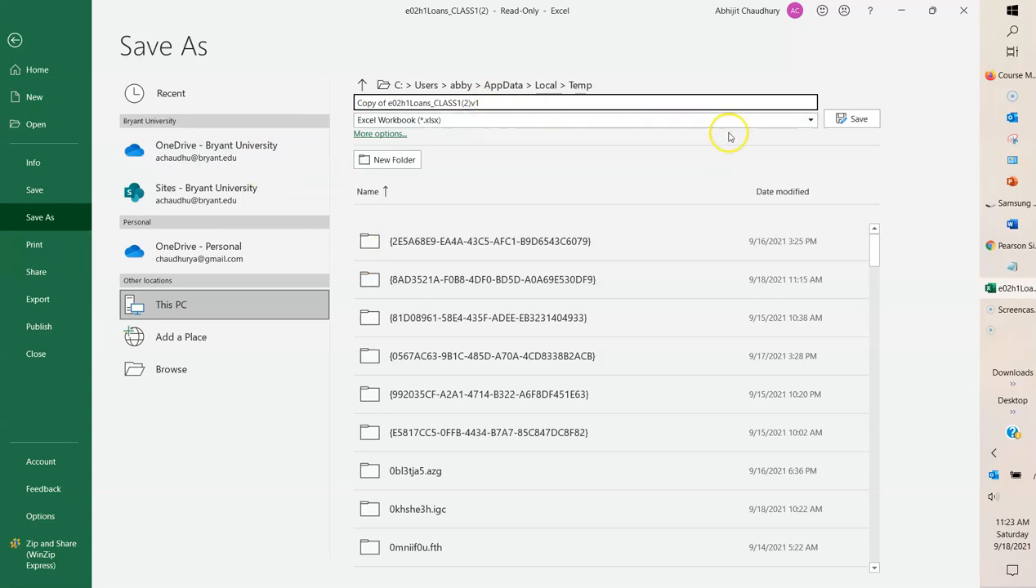
{"action": "left_click", "coordinate": [837, 119]}
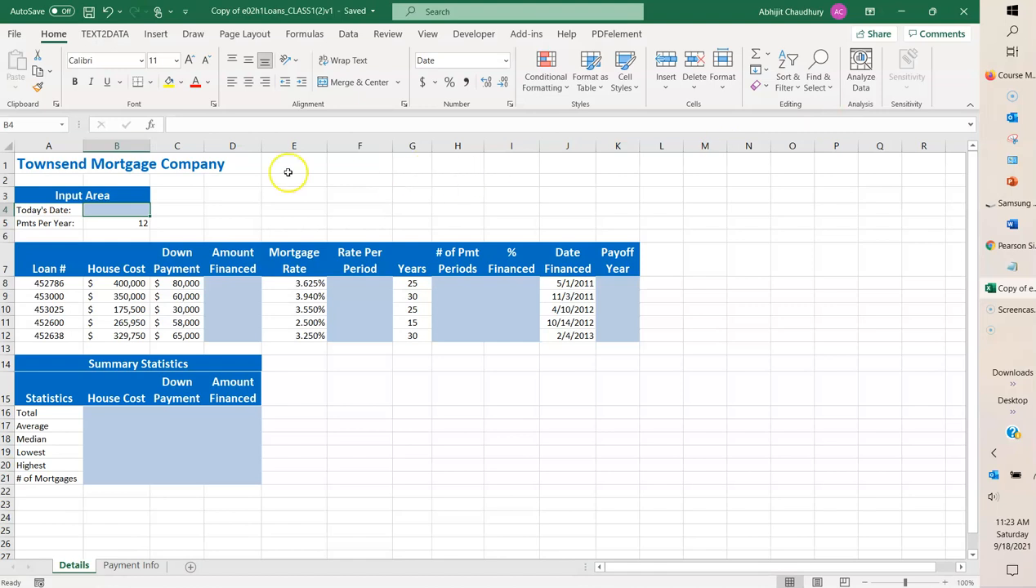
Enter the formula =TODAY() in cell B4 for Today's Date.
{"action": "left_click", "coordinate": [141, 206]}
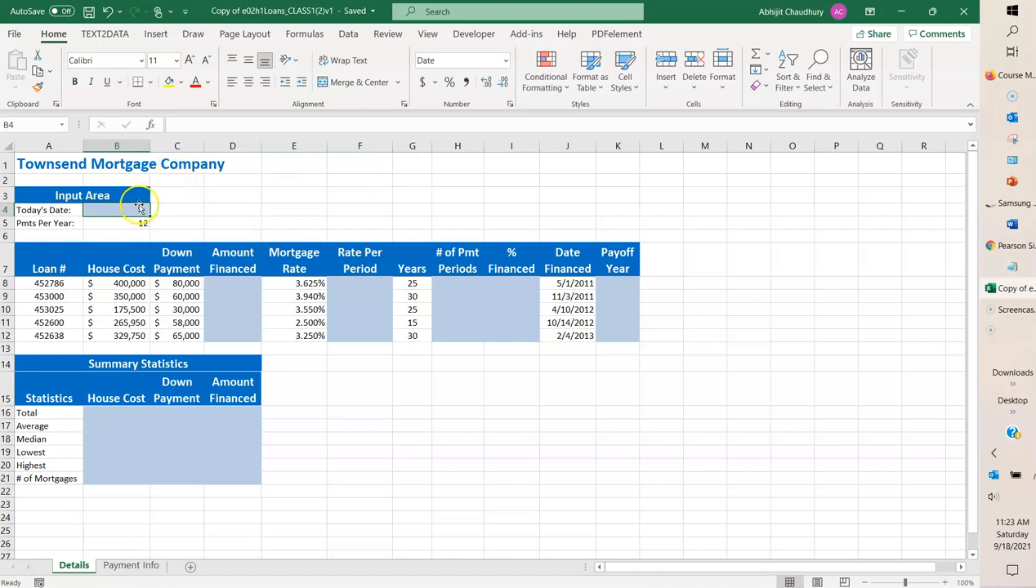
{"action": "left_click", "coordinate": [189, 125]}
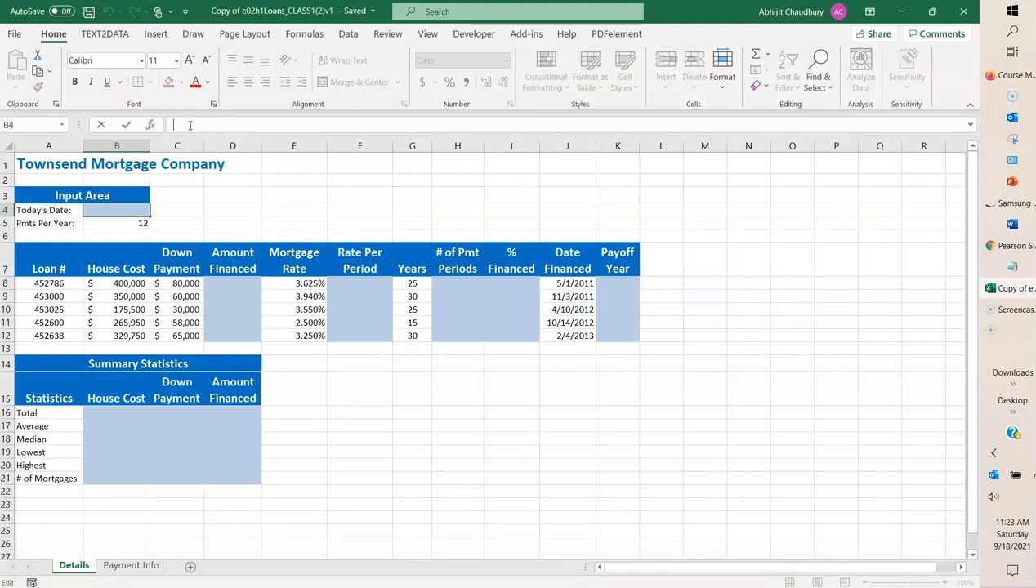
{"action": "type", "text": "=t"}
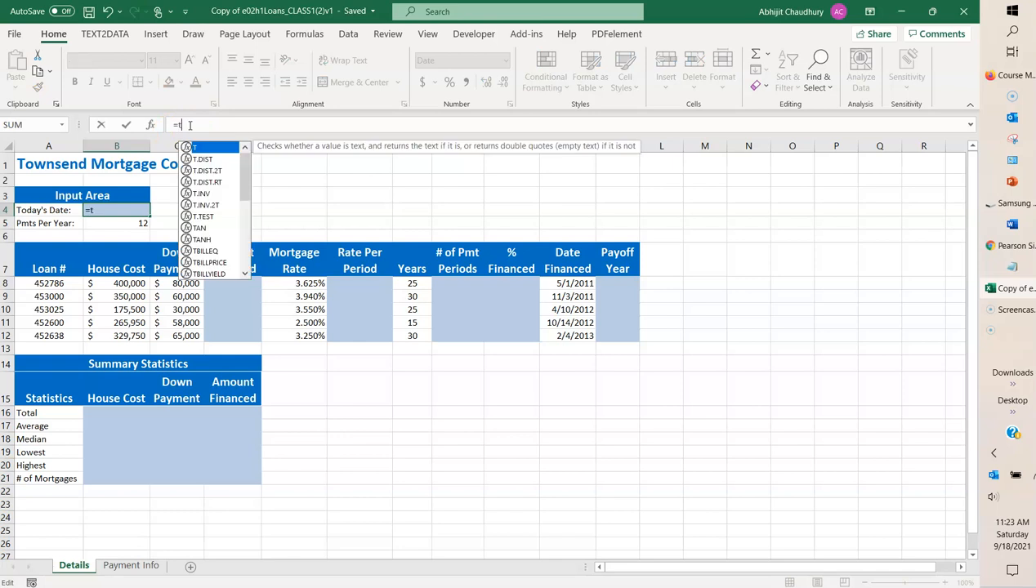
{"action": "type", "text": "oda"}
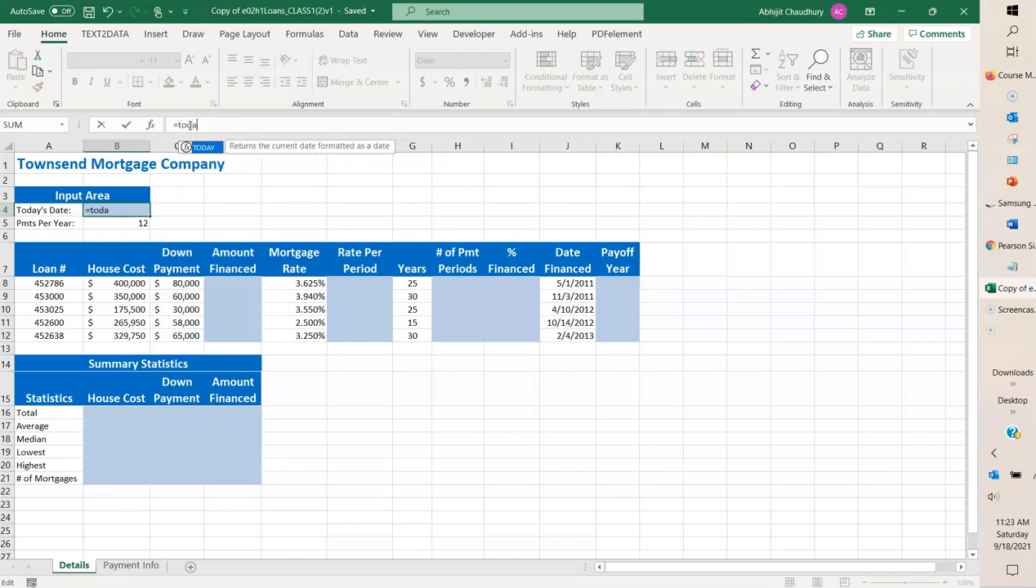
{"action": "type", "text": "y("}
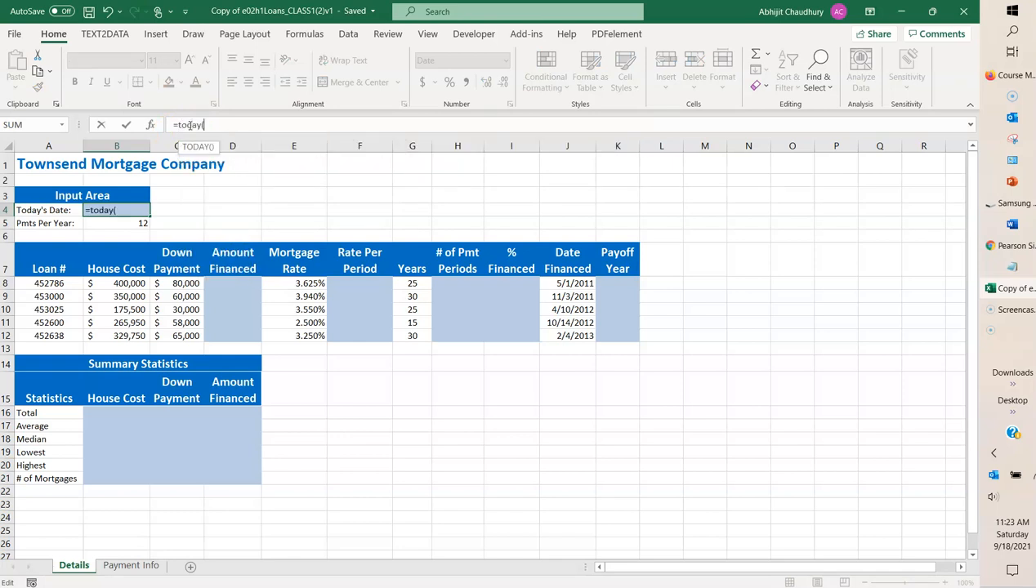
{"action": "type", "text": ")"}
{"action": "key", "text": "Return"}
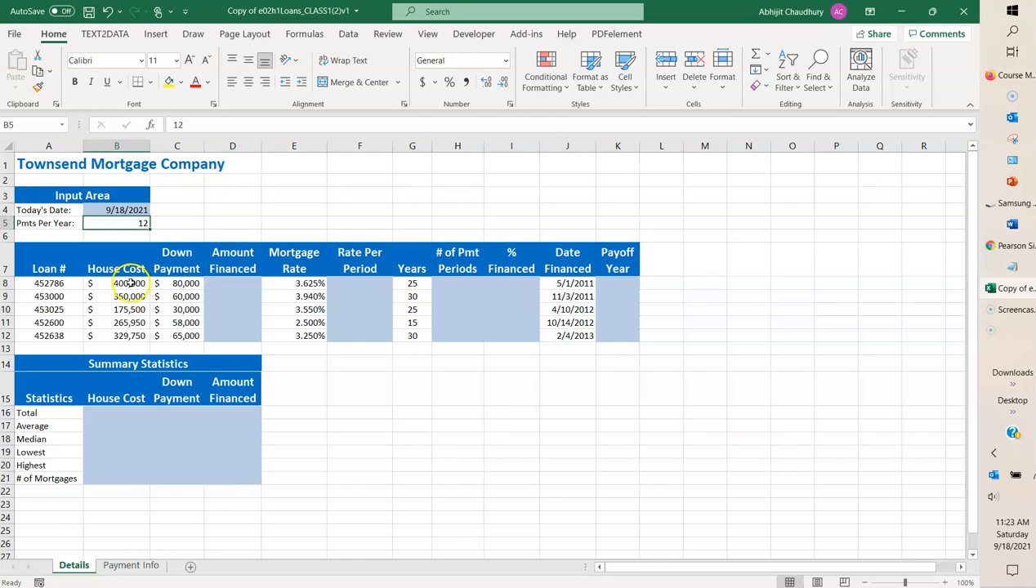
Calculate Amount Financed with =B8-C8 in cell D8 and fill the formula down to D12.
{"action": "left_click", "coordinate": [232, 283]}
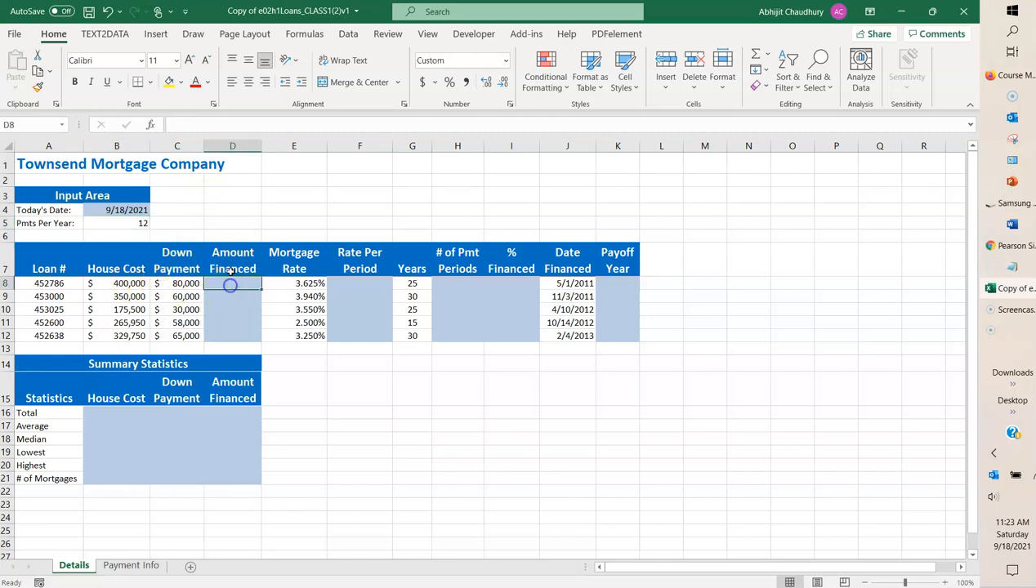
{"action": "left_click", "coordinate": [172, 124]}
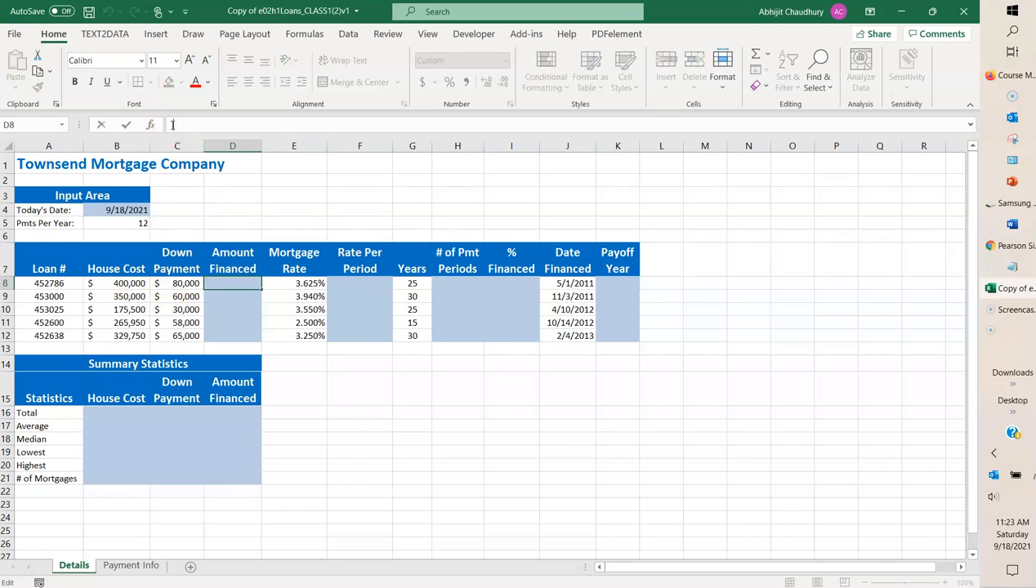
{"action": "type", "text": "=b8"}
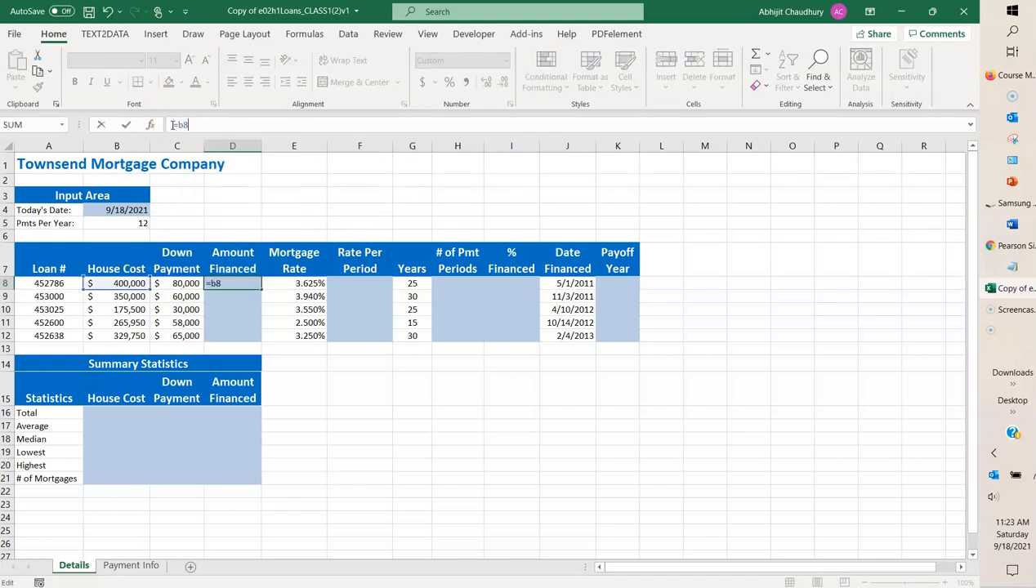
{"action": "type", "text": "-c8"}
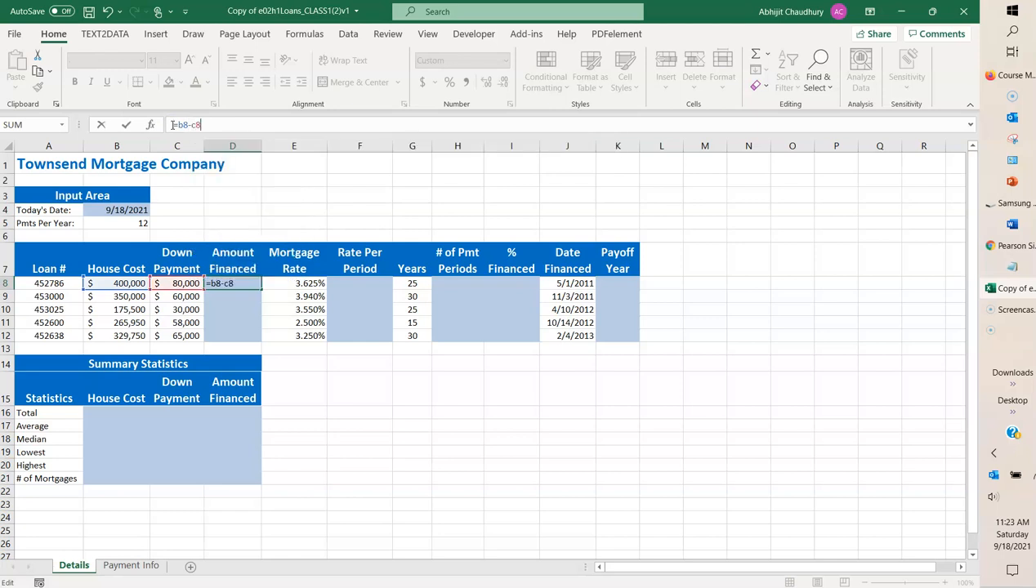
{"action": "left_click", "coordinate": [126, 128]}
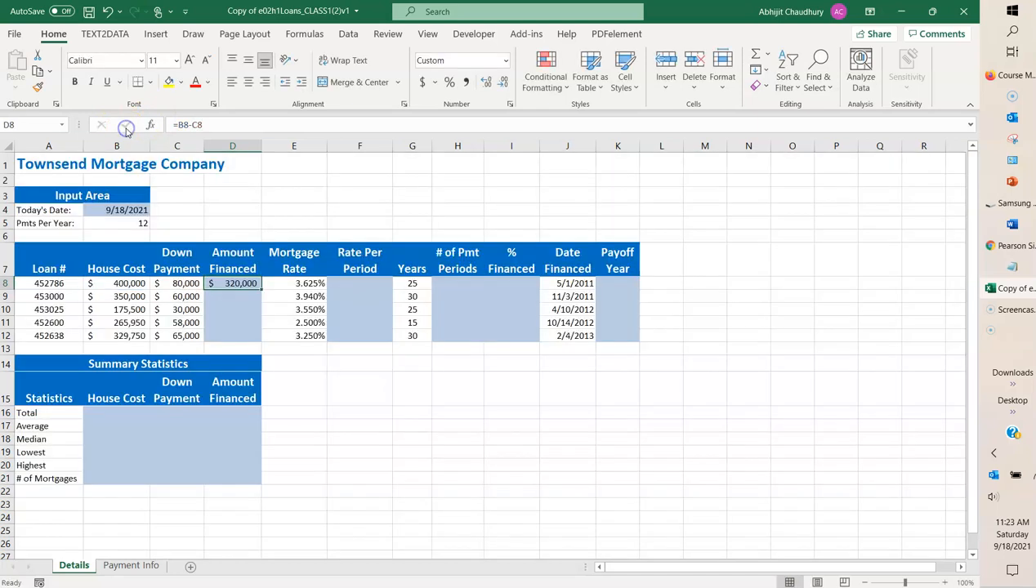
{"action": "left_click_drag", "start_coordinate": [262, 290], "coordinate": [261, 342]}
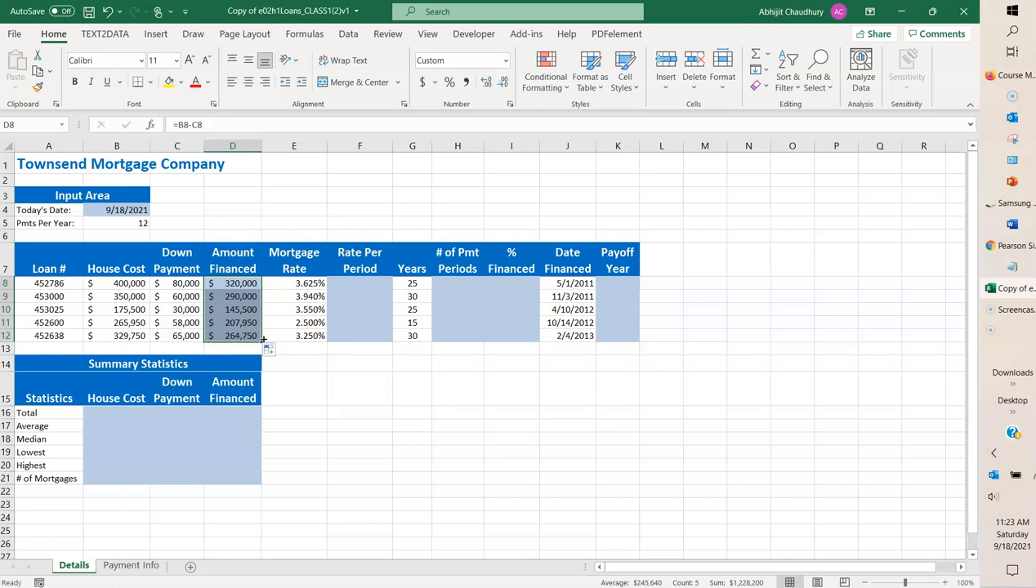
Calculate Rate Per Period with =E8/$B$5 in cell F8 and fill the formula down to F12.
{"action": "left_click", "coordinate": [348, 284]}
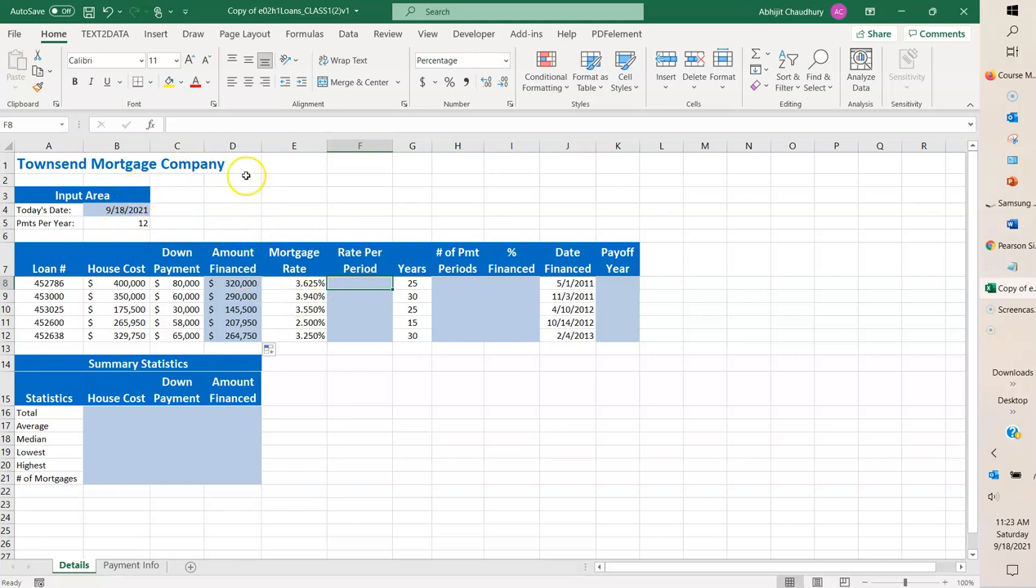
{"action": "left_click", "coordinate": [187, 125]}
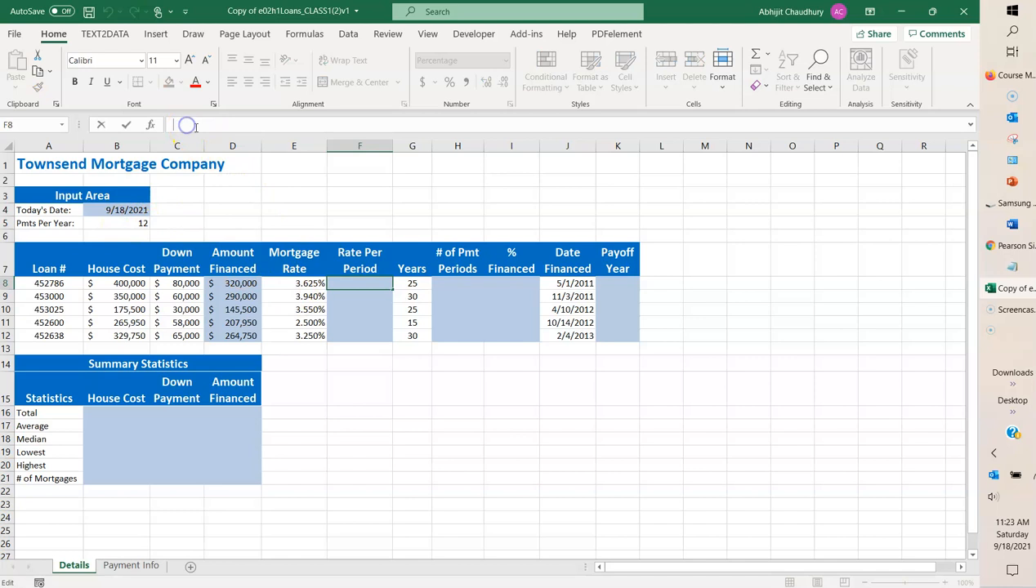
{"action": "type", "text": "="}
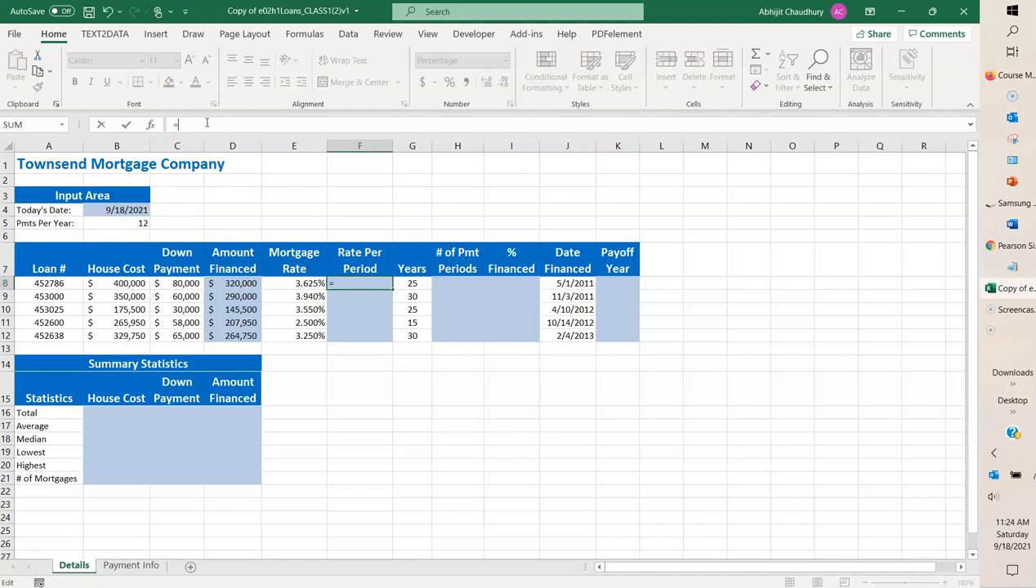
{"action": "type", "text": "e8"}
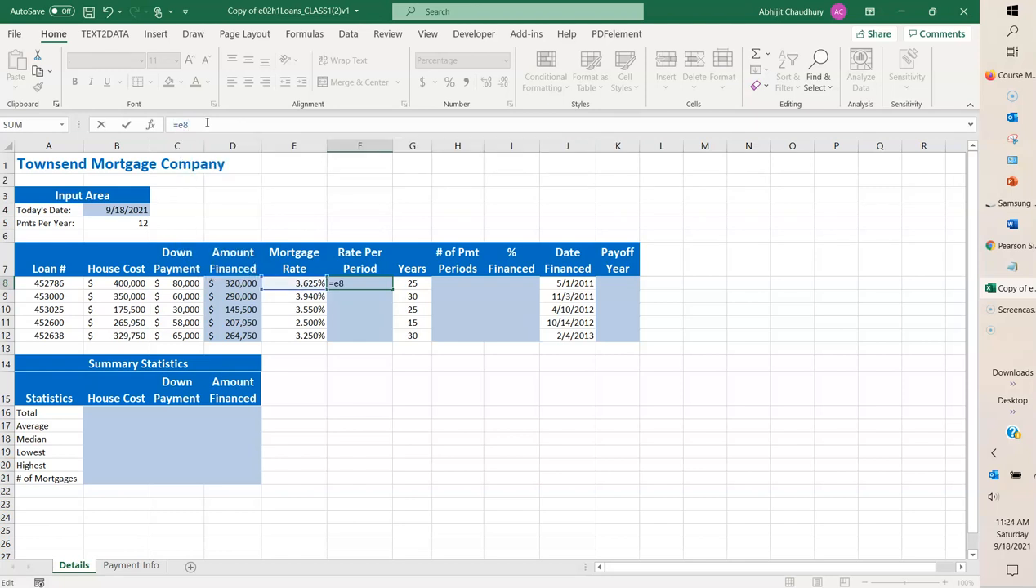
{"action": "type", "text": "/b"}
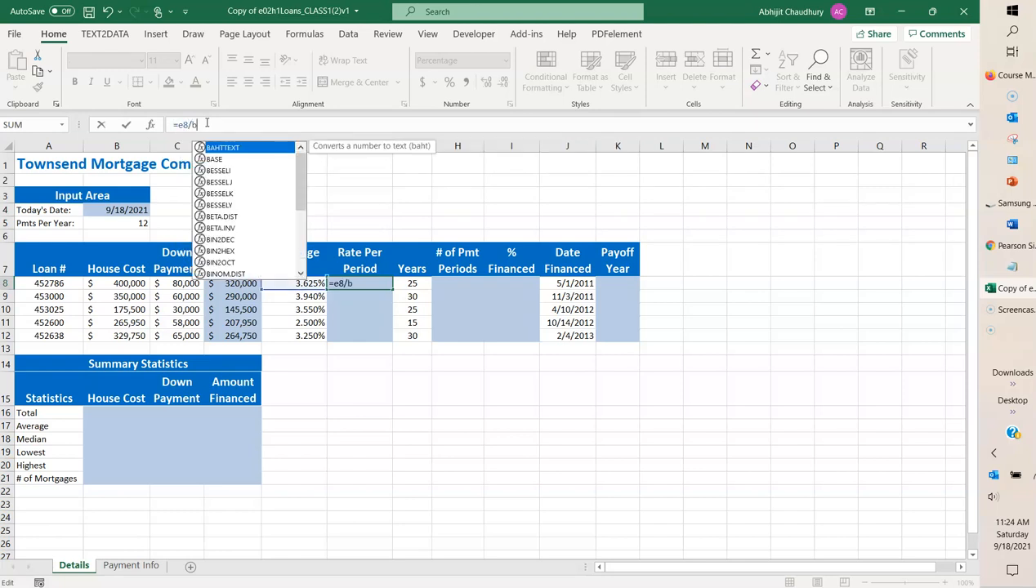
{"action": "key", "text": "BackSpace"}
{"action": "type", "text": "$B$5"}
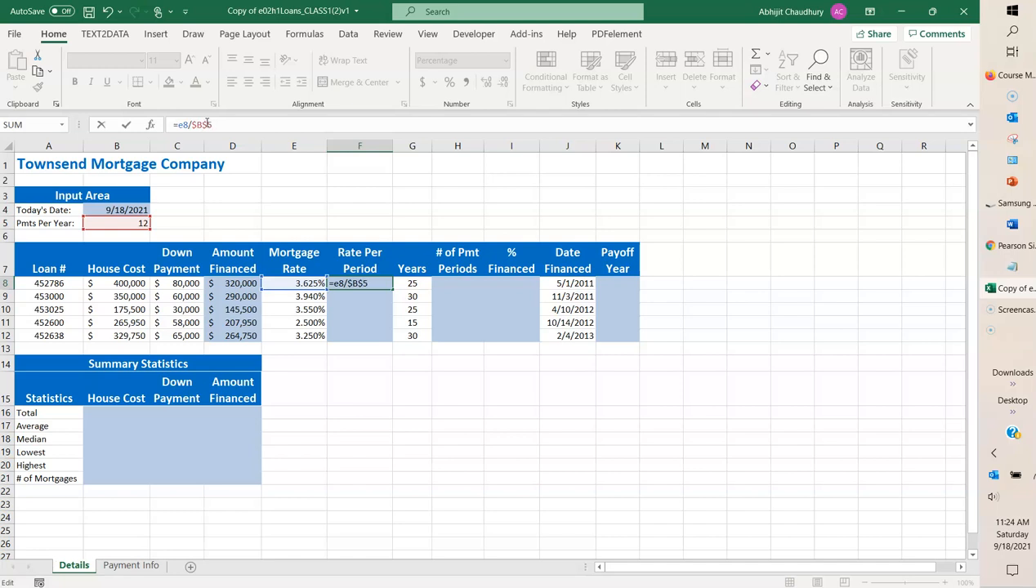
{"action": "left_click", "coordinate": [213, 125]}
{"action": "left_click", "coordinate": [127, 127]}
{"action": "left_click", "coordinate": [127, 127]}
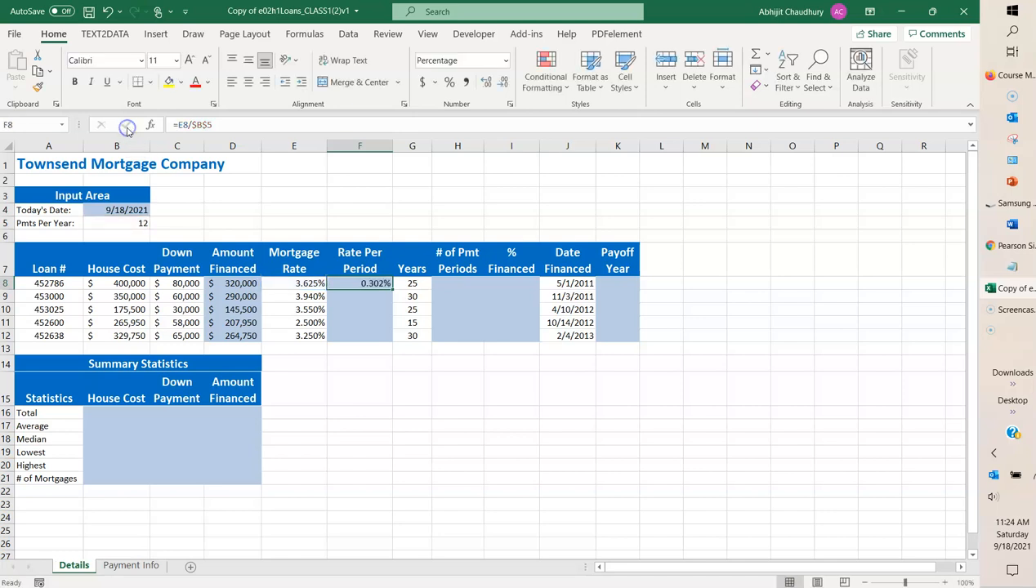
{"action": "left_click_drag", "start_coordinate": [391, 289], "coordinate": [388, 340]}
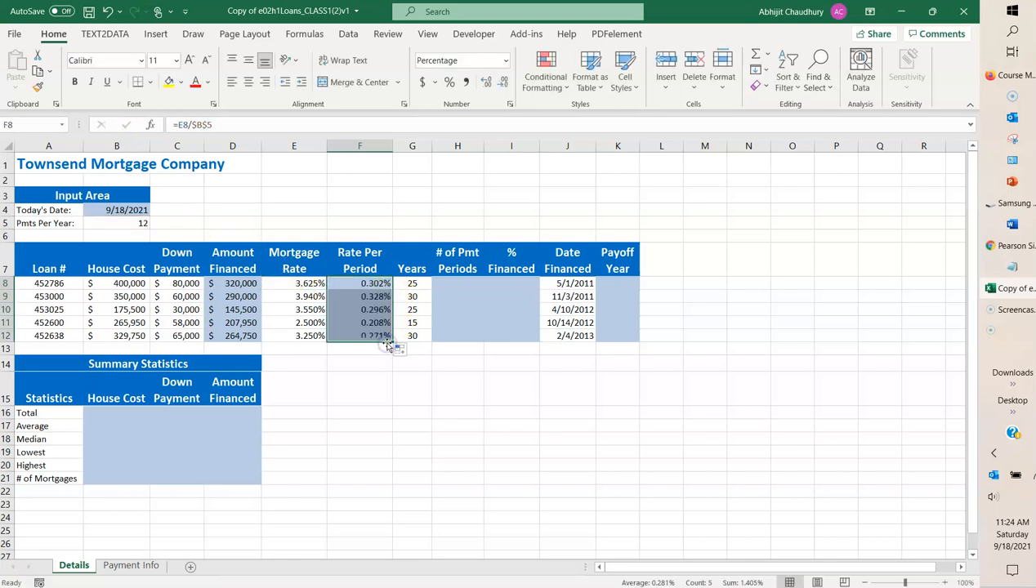
Calculate # of Pmt Periods with =G8*$B$5 in cell H8 and fill the formula down to H12.
{"action": "left_click", "coordinate": [457, 282]}
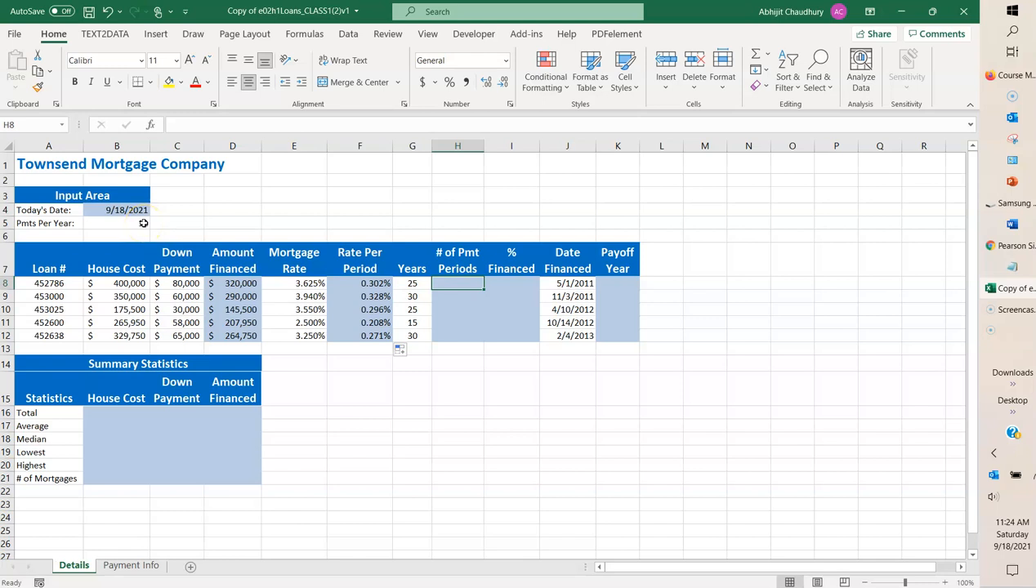
{"action": "left_click", "coordinate": [193, 129]}
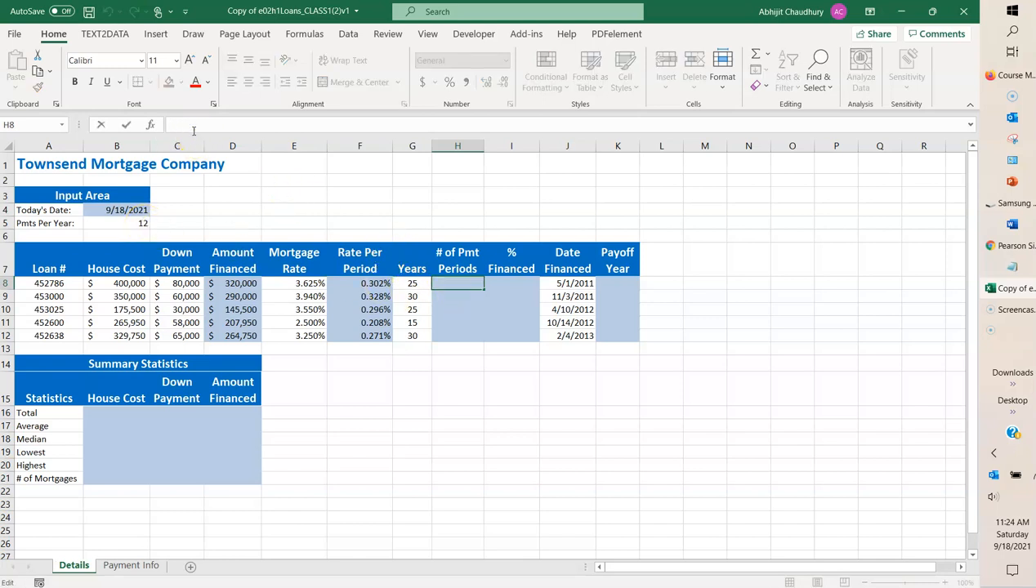
{"action": "type", "text": "="}
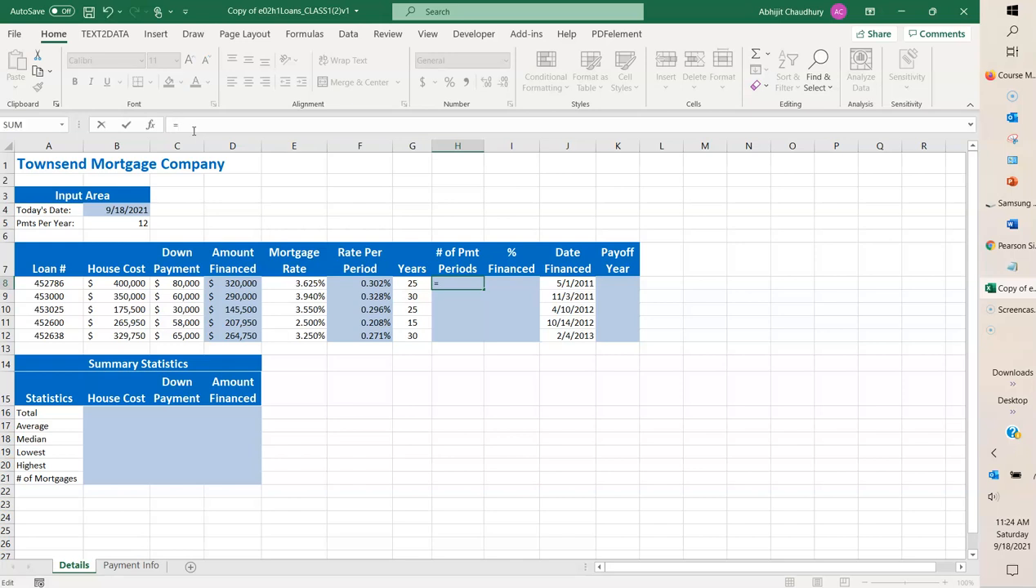
{"action": "type", "text": "d"}
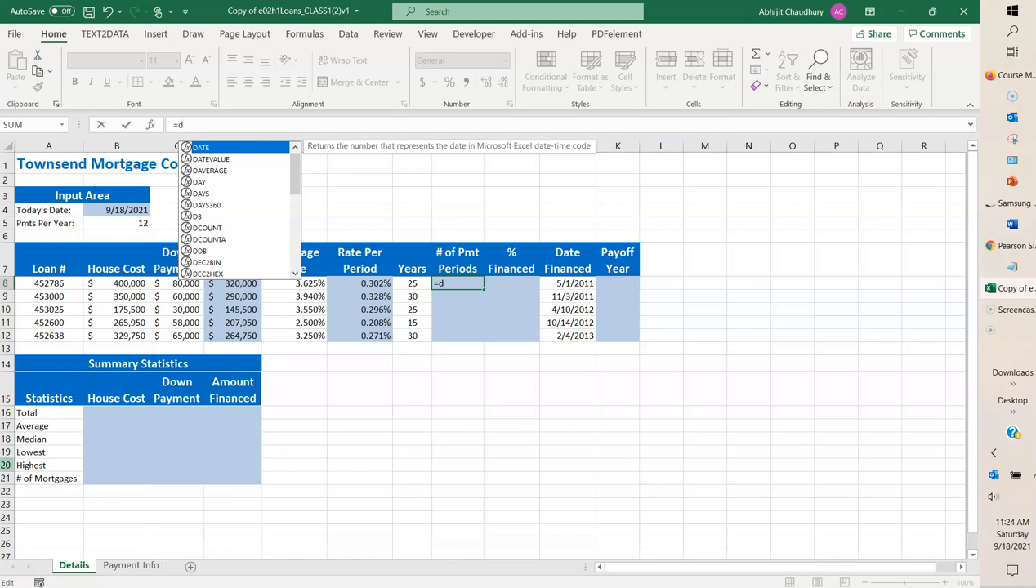
{"action": "left_click", "coordinate": [32, 568]}
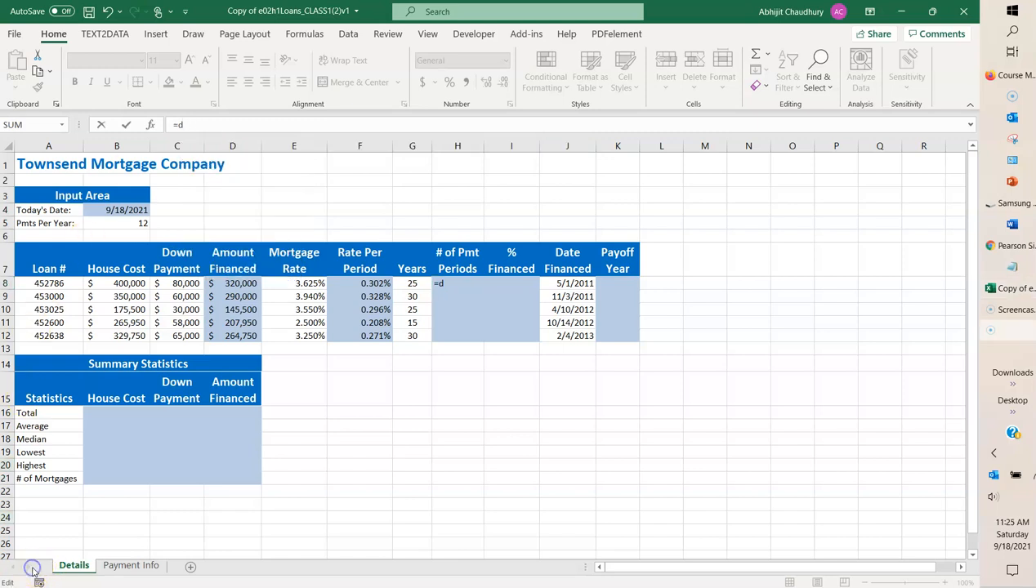
{"action": "left_click", "coordinate": [445, 281]}
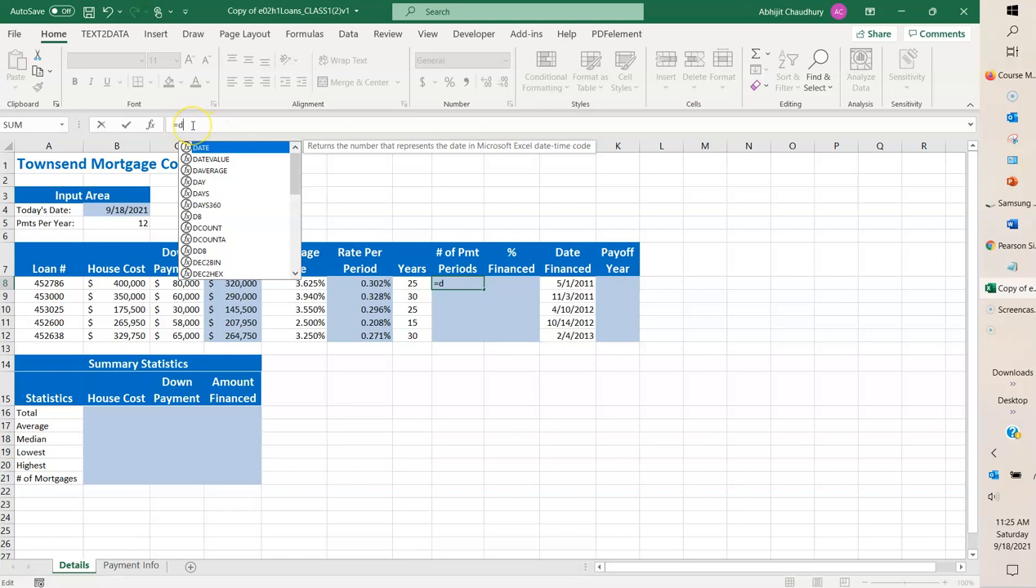
{"action": "key", "text": "BackSpace"}
{"action": "type", "text": "g8"}
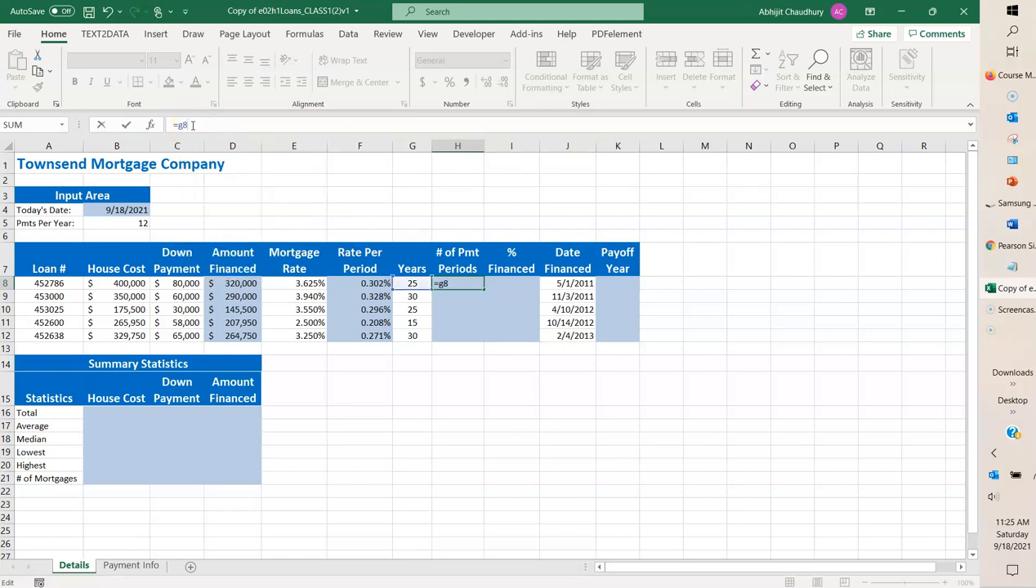
{"action": "type", "text": "*b5"}
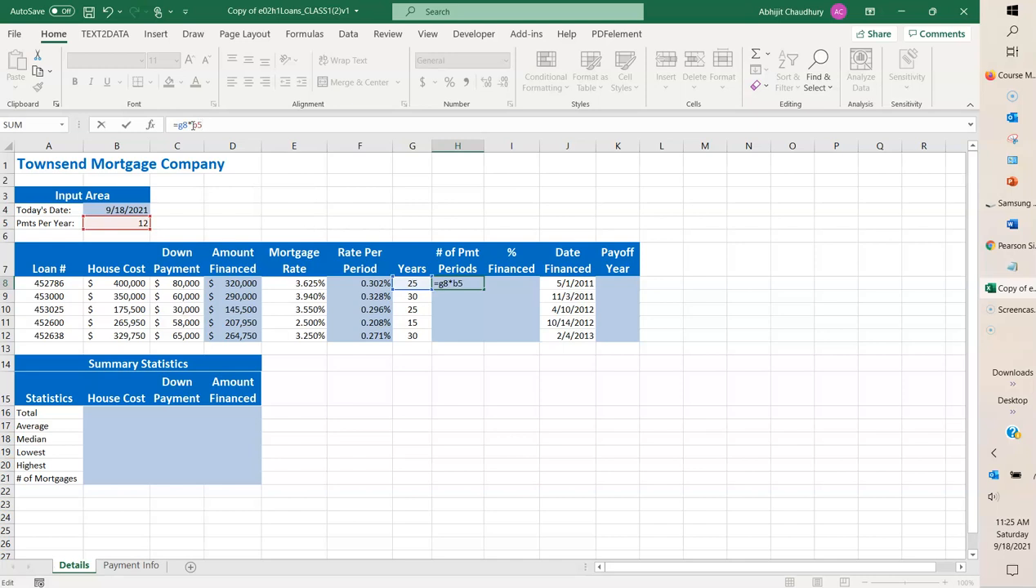
{"action": "key", "text": "F4"}
{"action": "left_click", "coordinate": [125, 125]}
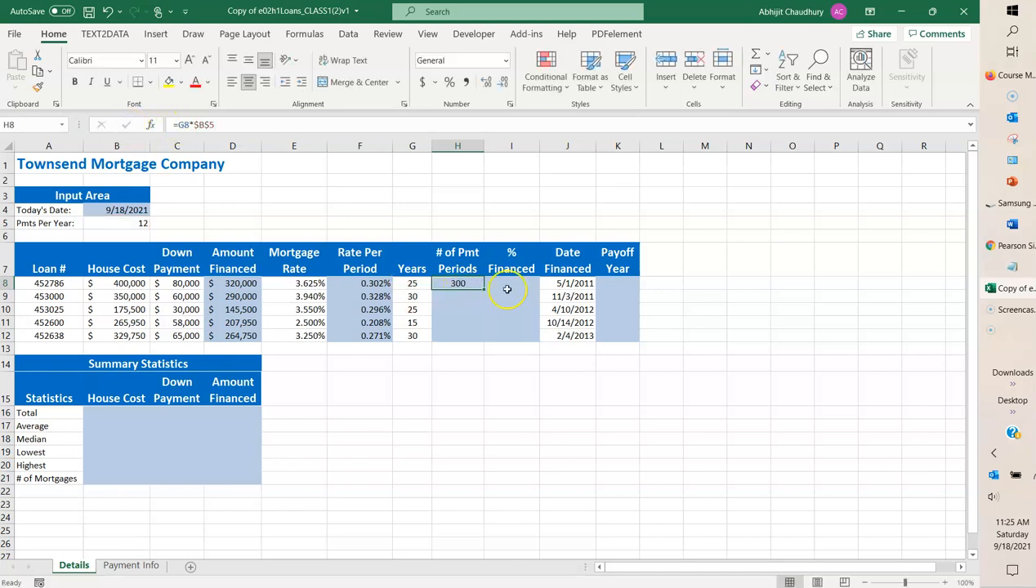
{"action": "left_click_drag", "start_coordinate": [483, 287], "coordinate": [486, 338]}
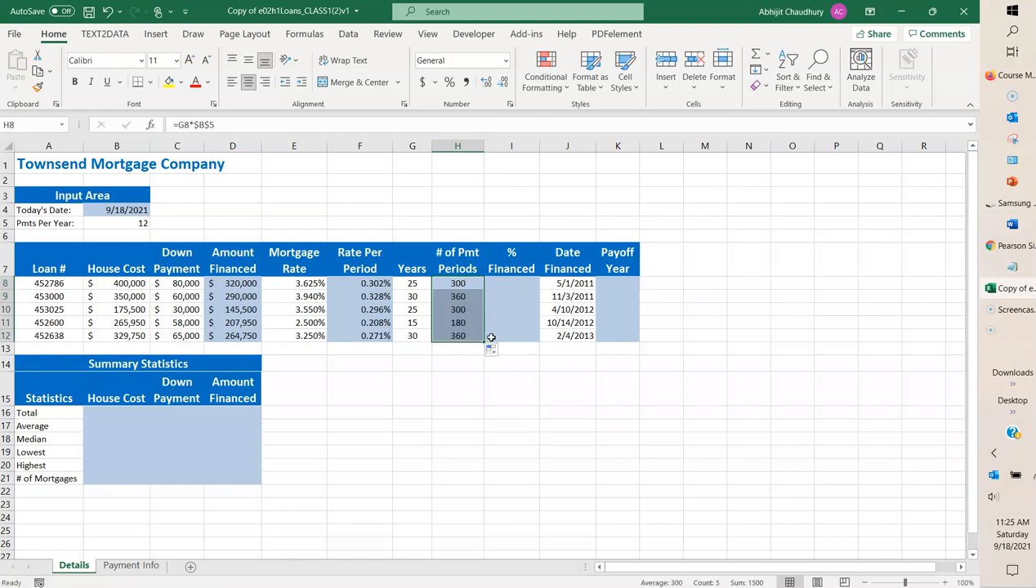
Calculate % Financed with =D8/B8 in cell I8 and fill the formula down to I12.
{"action": "left_click", "coordinate": [510, 284]}
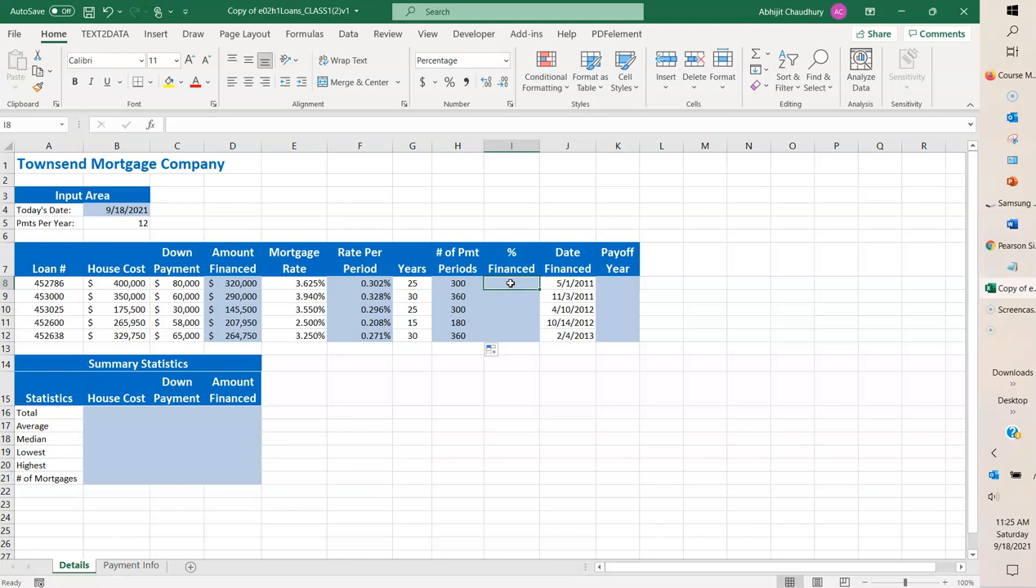
{"action": "left_click", "coordinate": [192, 129]}
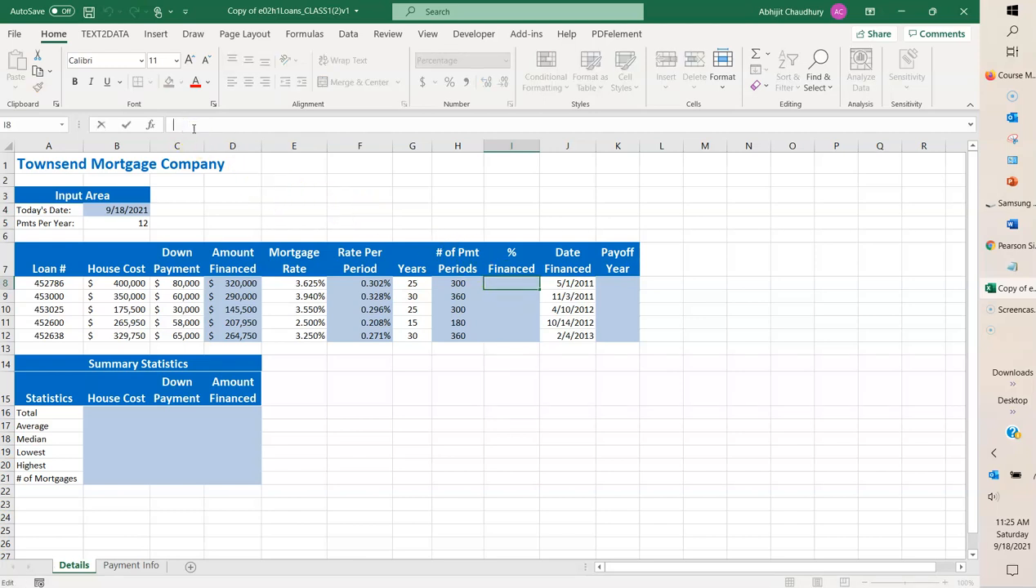
{"action": "type", "text": "=d8"}
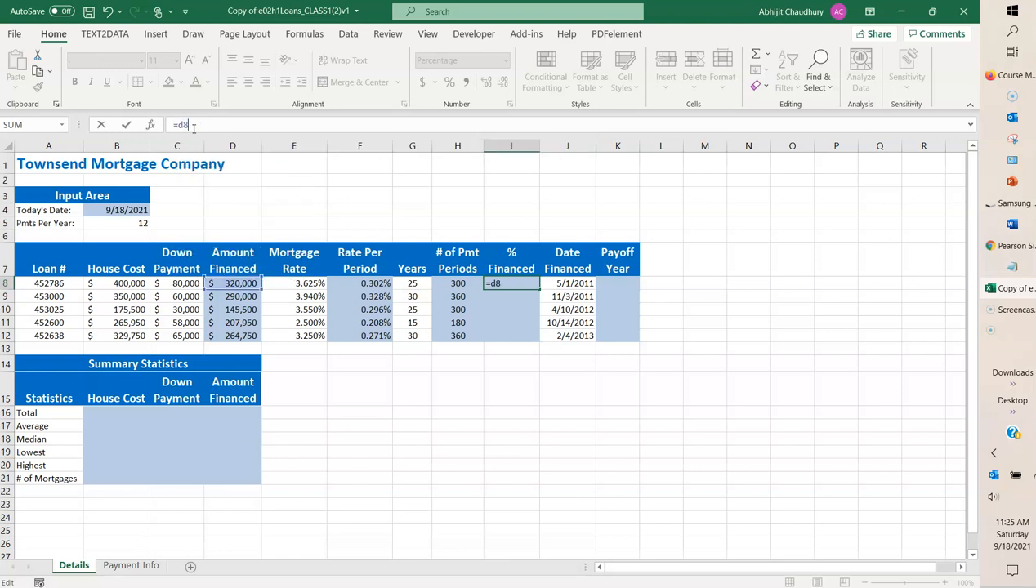
{"action": "type", "text": "/b"}
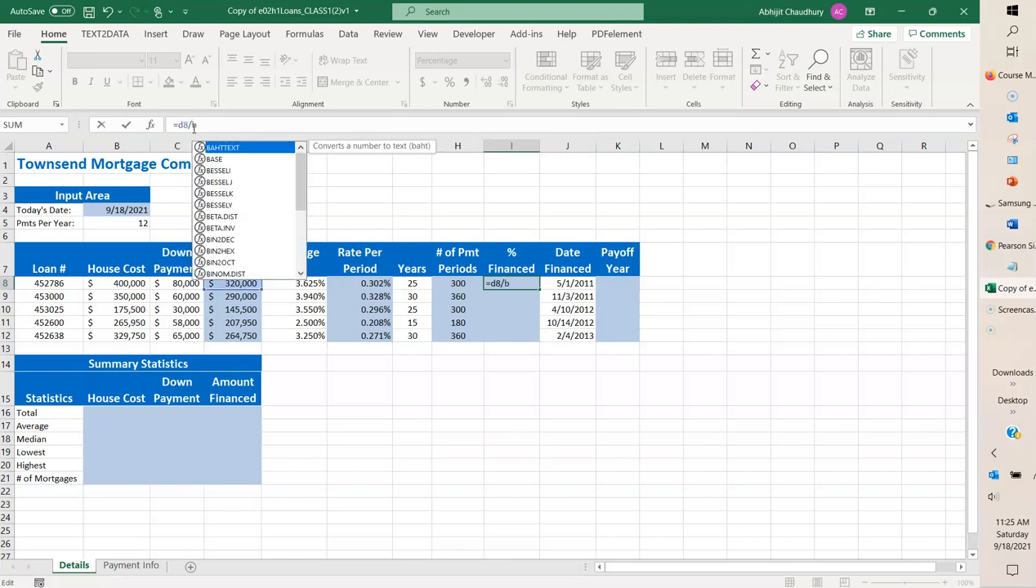
{"action": "type", "text": "8"}
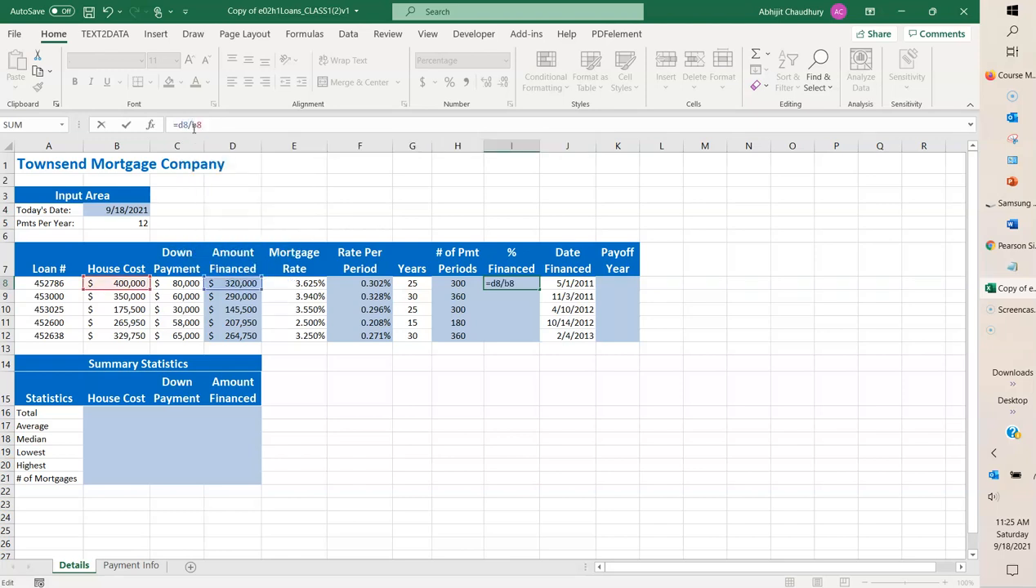
{"action": "left_click", "coordinate": [126, 124]}
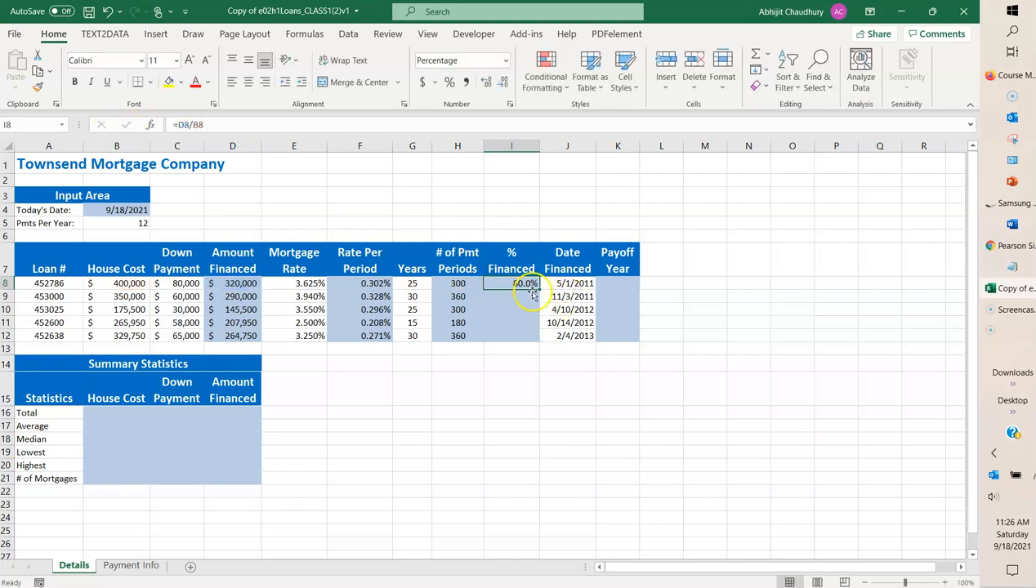
{"action": "left_click_drag", "start_coordinate": [539, 289], "coordinate": [535, 343]}
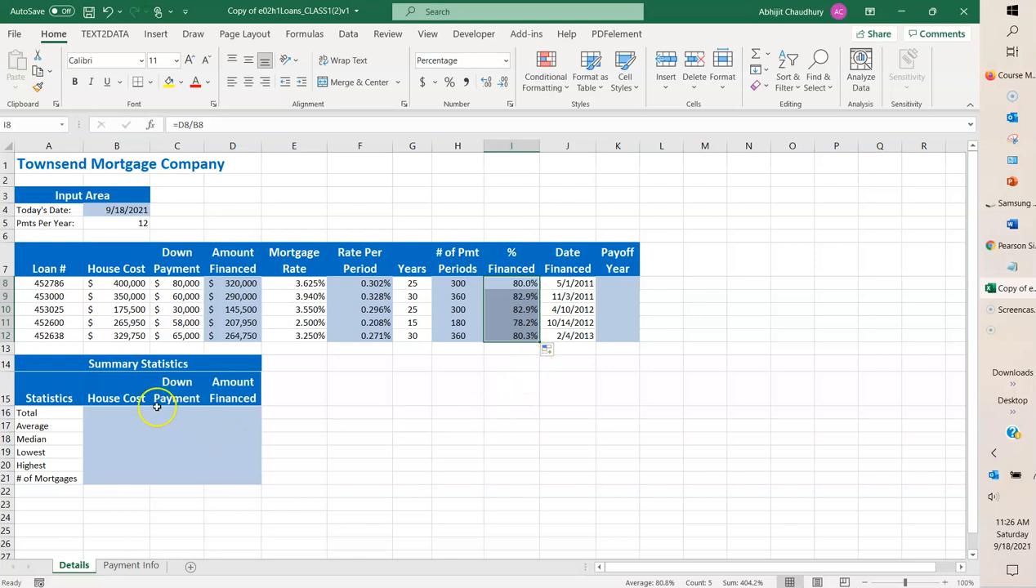
Total the House Cost with =SUM(B8:B12) in cell B16 and fill the formula across to D16.
{"action": "left_click", "coordinate": [127, 412]}
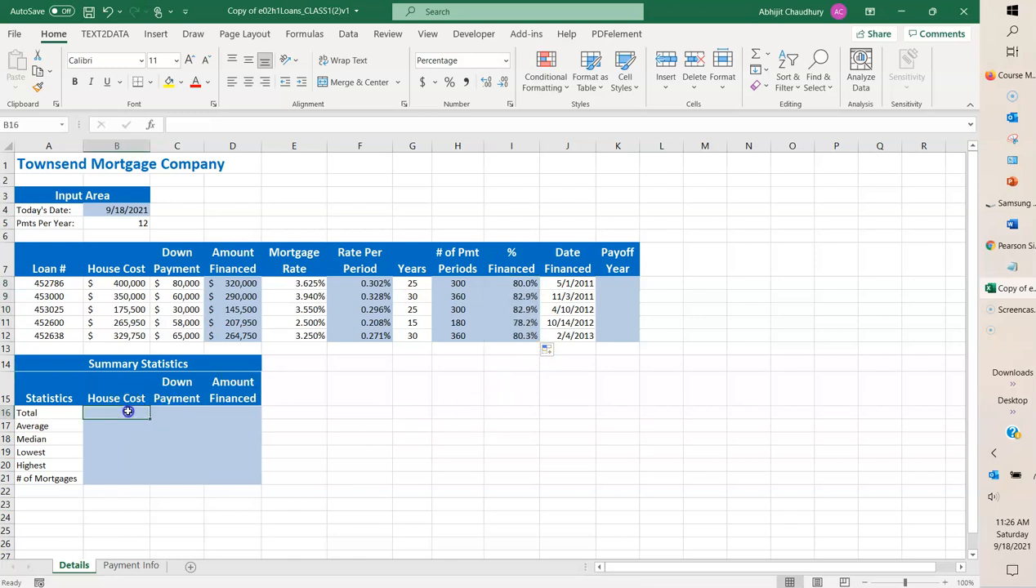
{"action": "left_click", "coordinate": [203, 127]}
{"action": "type", "text": "="}
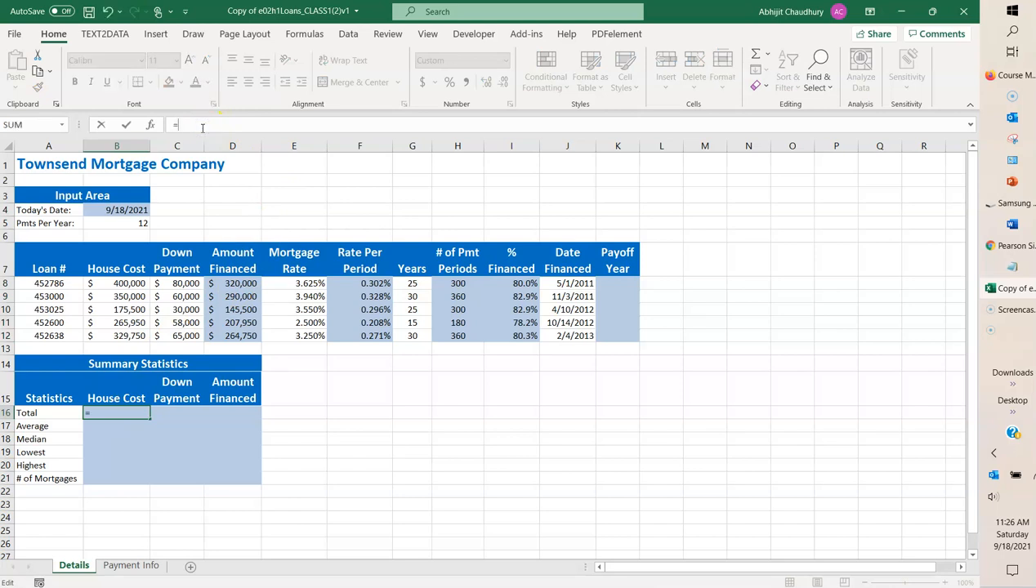
{"action": "type", "text": "sum"}
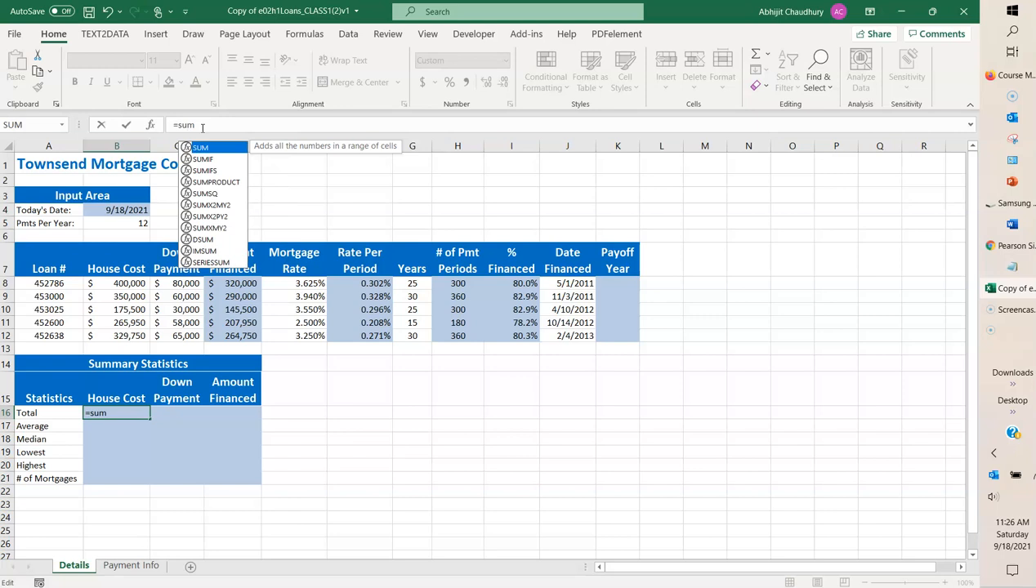
{"action": "type", "text": "(b"}
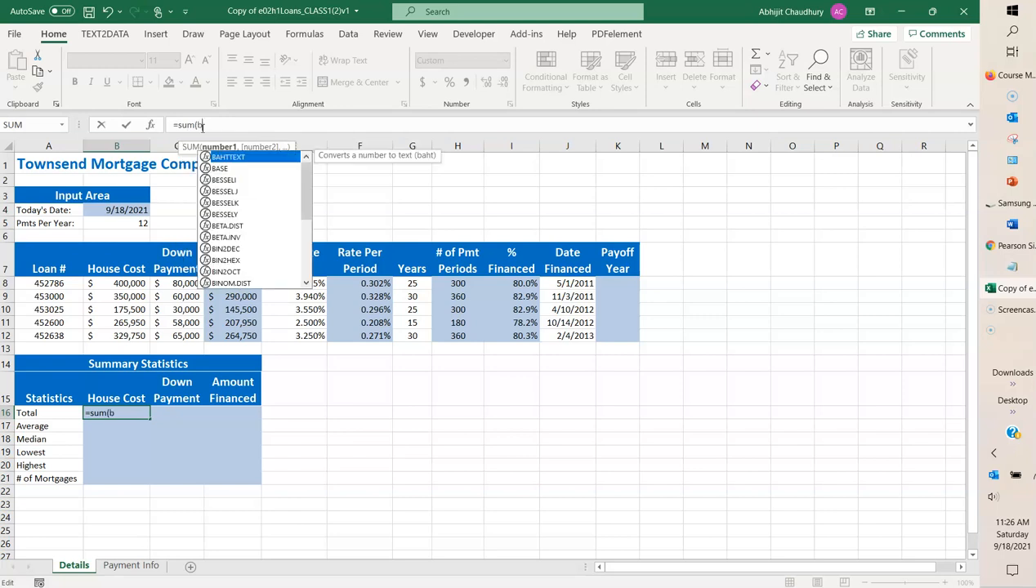
{"action": "type", "text": "8:b1"}
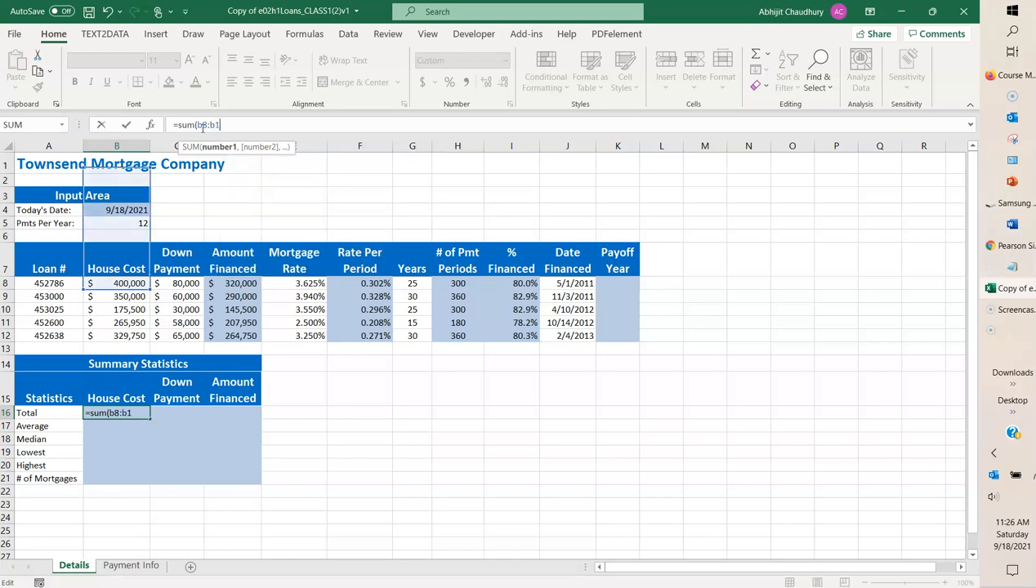
{"action": "type", "text": "2)"}
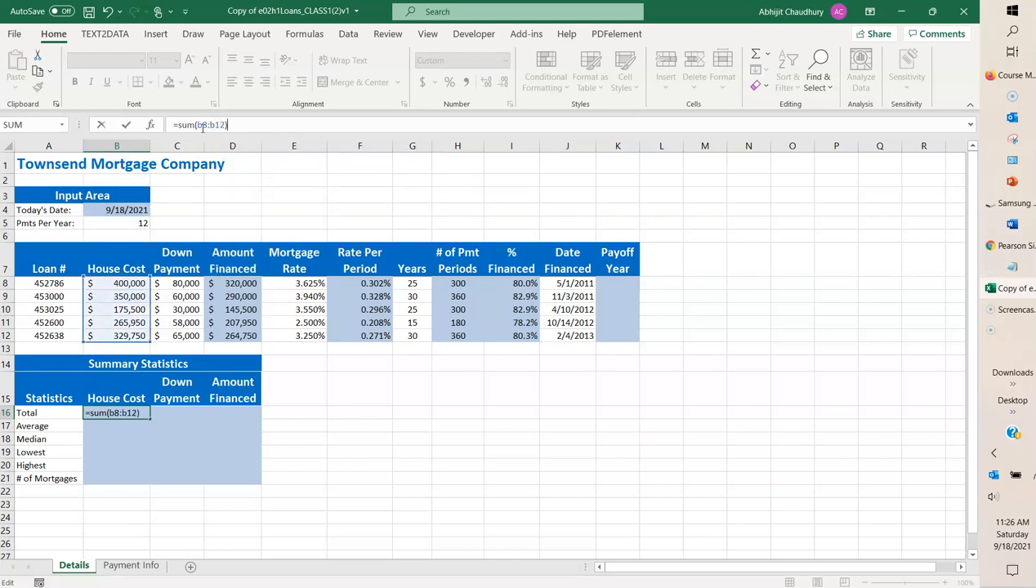
{"action": "left_click", "coordinate": [130, 125]}
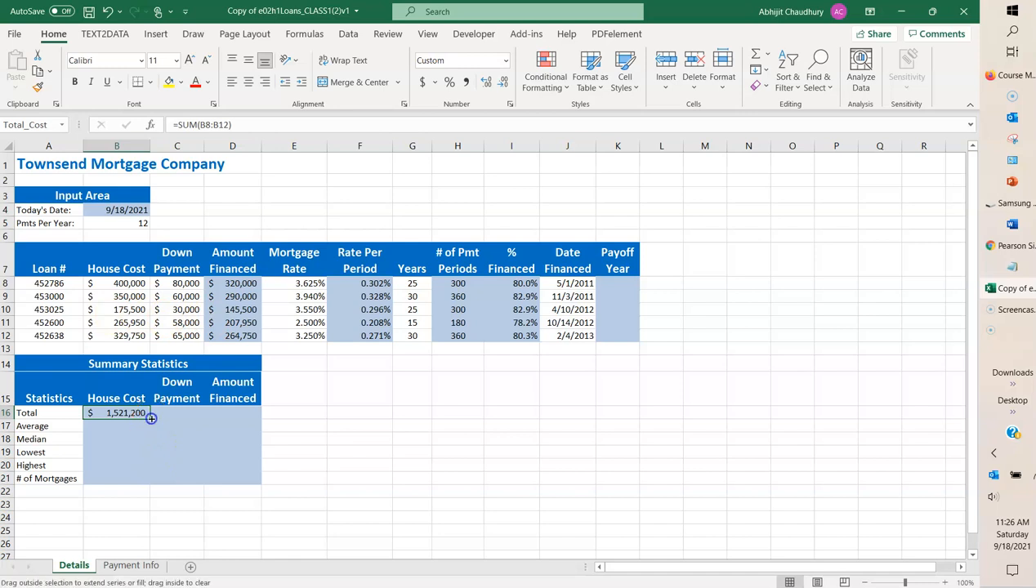
{"action": "left_click_drag", "start_coordinate": [151, 418], "coordinate": [236, 418]}
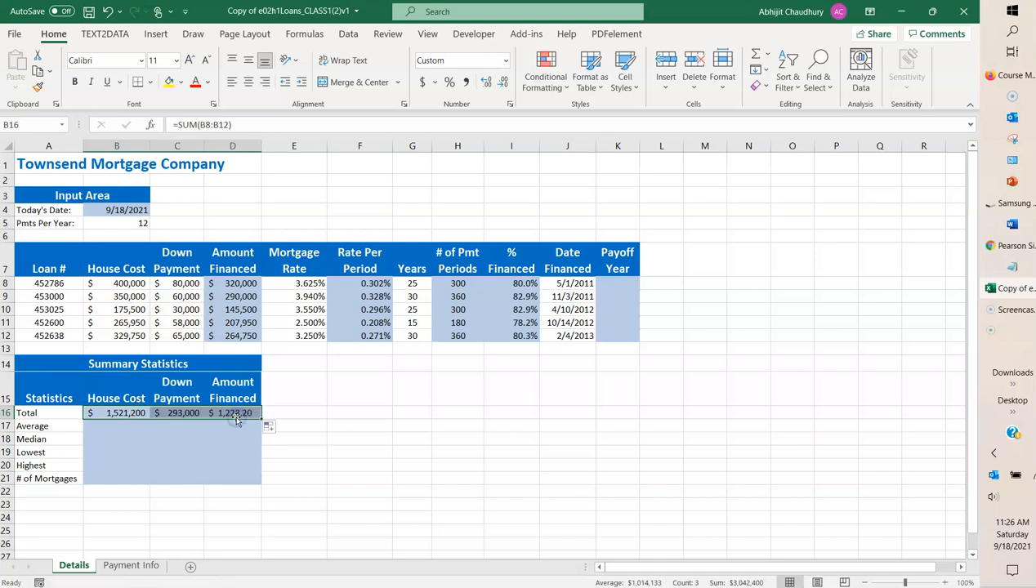
Average the House Cost with =AVERAGE(B8:B12) in cell B17 and fill the formula across to D17.
{"action": "left_click", "coordinate": [105, 428]}
{"action": "left_click", "coordinate": [176, 124]}
{"action": "type", "text": "=a"}
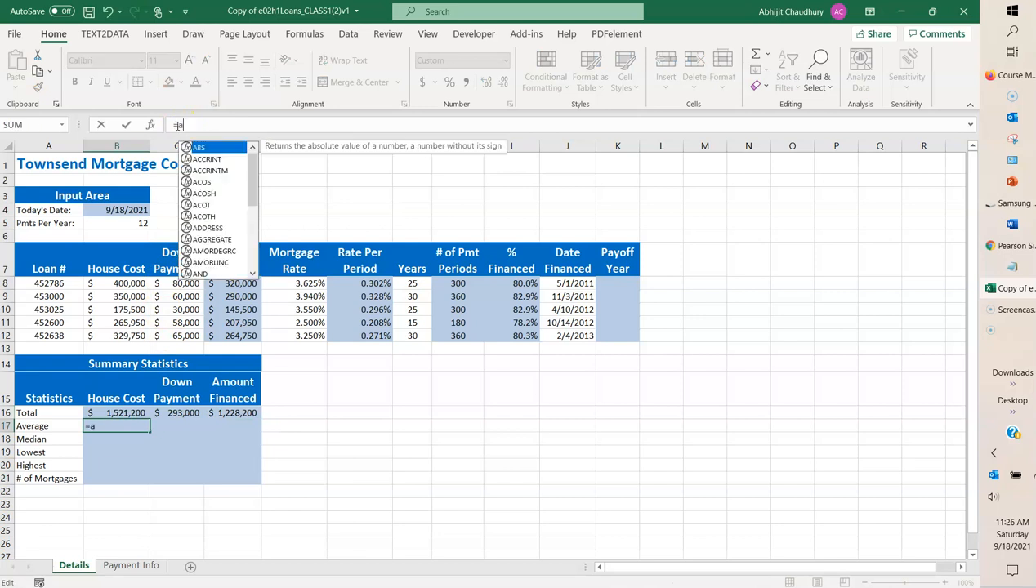
{"action": "type", "text": "verage"}
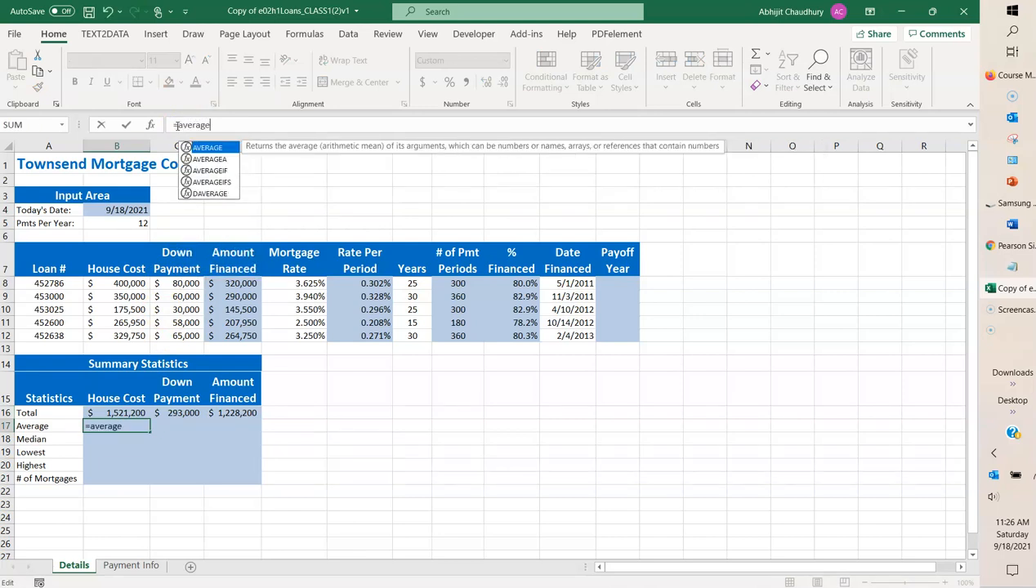
{"action": "type", "text": "("}
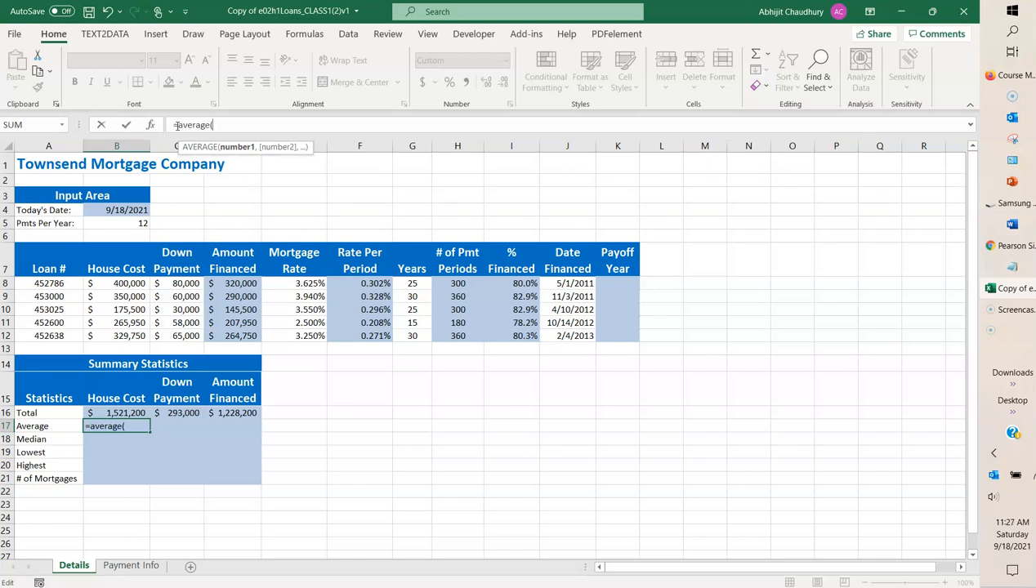
{"action": "type", "text": "b8"}
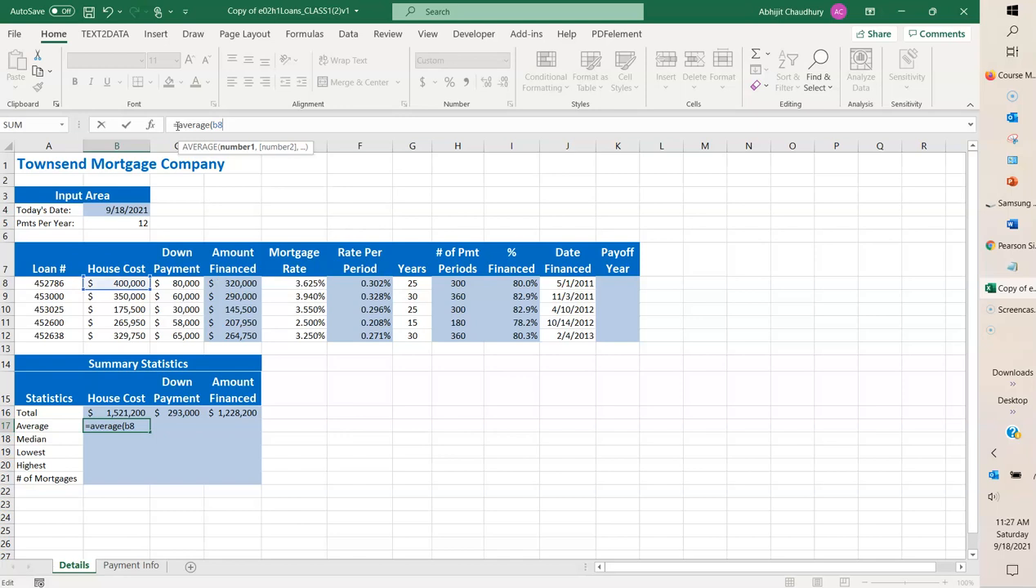
{"action": "type", "text": ":b"}
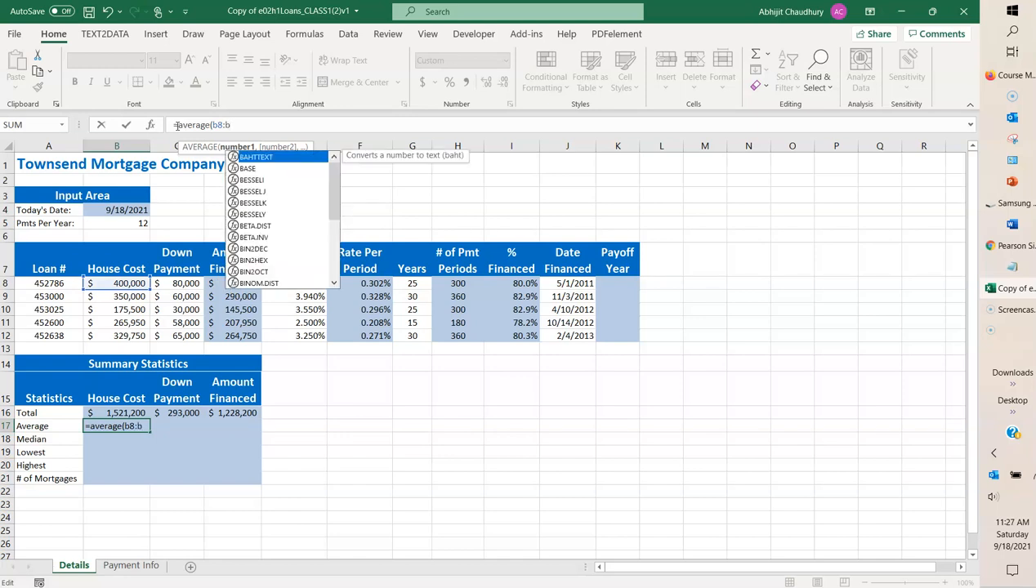
{"action": "type", "text": "12)"}
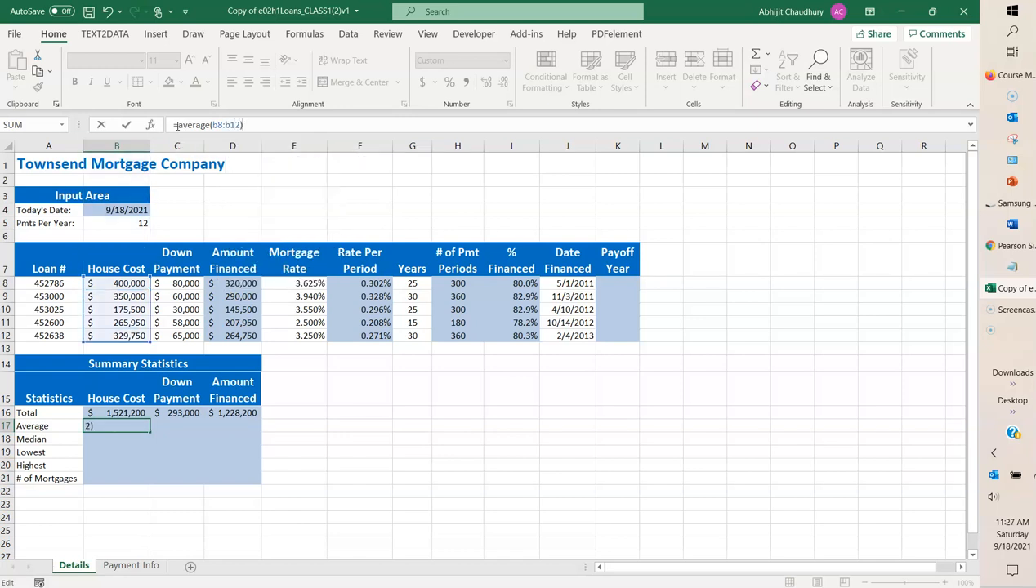
{"action": "left_click", "coordinate": [130, 125]}
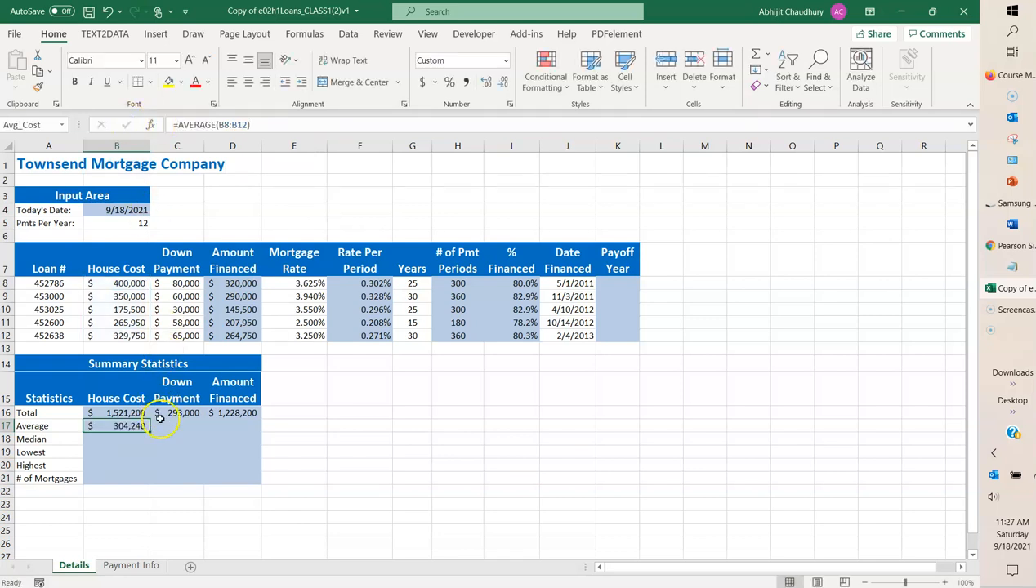
{"action": "left_click_drag", "start_coordinate": [150, 432], "coordinate": [237, 431]}
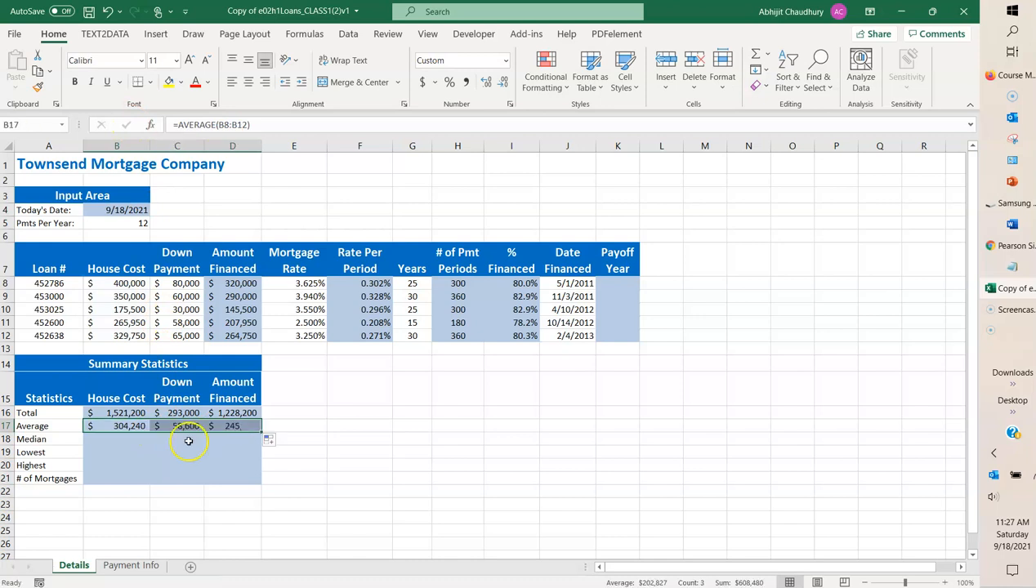
Calculate the median House Cost with =MEDIAN(B8:B12) in cell B18 and fill the formula across to D18.
{"action": "left_click", "coordinate": [106, 438]}
{"action": "left_click", "coordinate": [172, 120]}
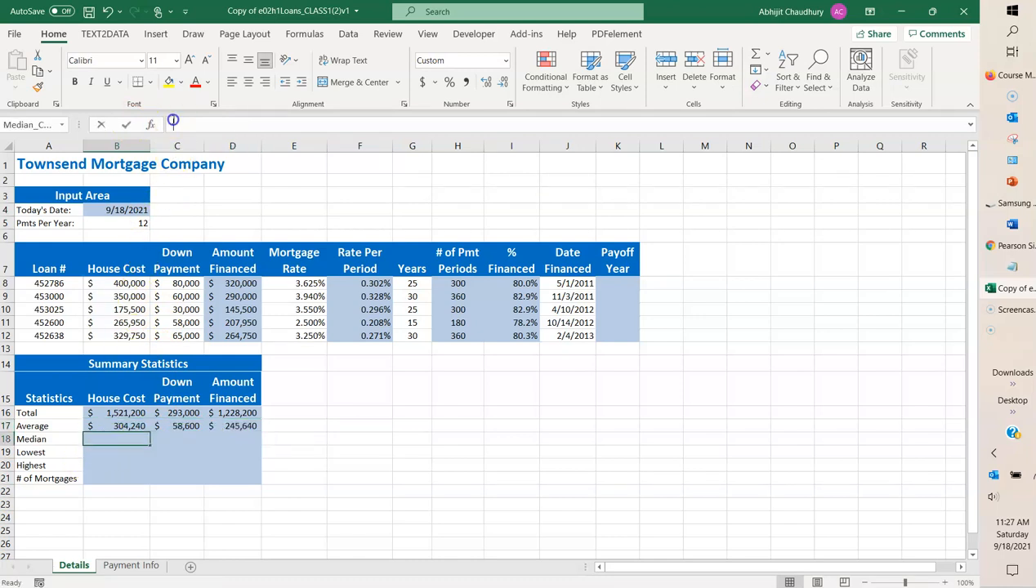
{"action": "type", "text": "=median"}
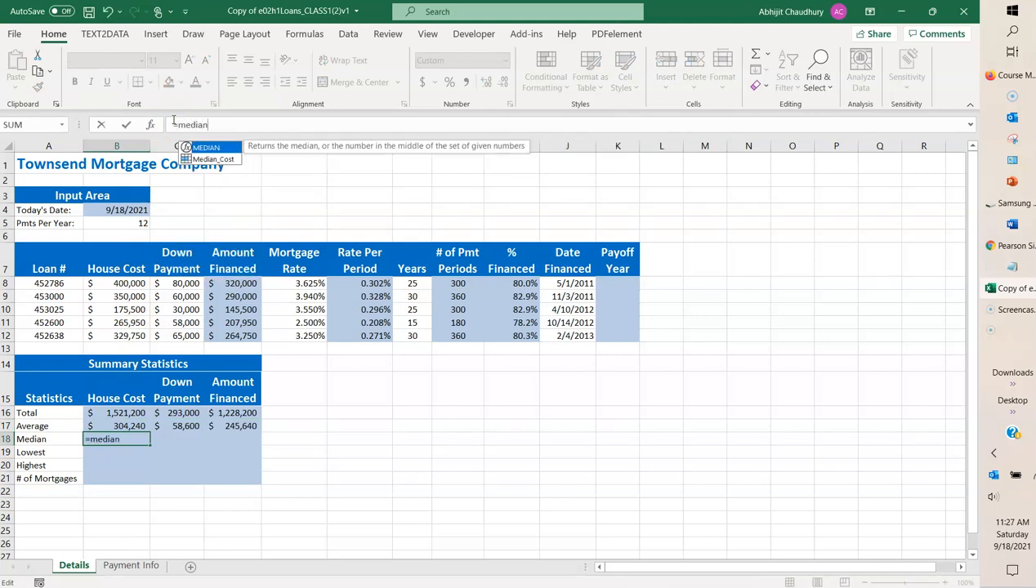
{"action": "type", "text": "("}
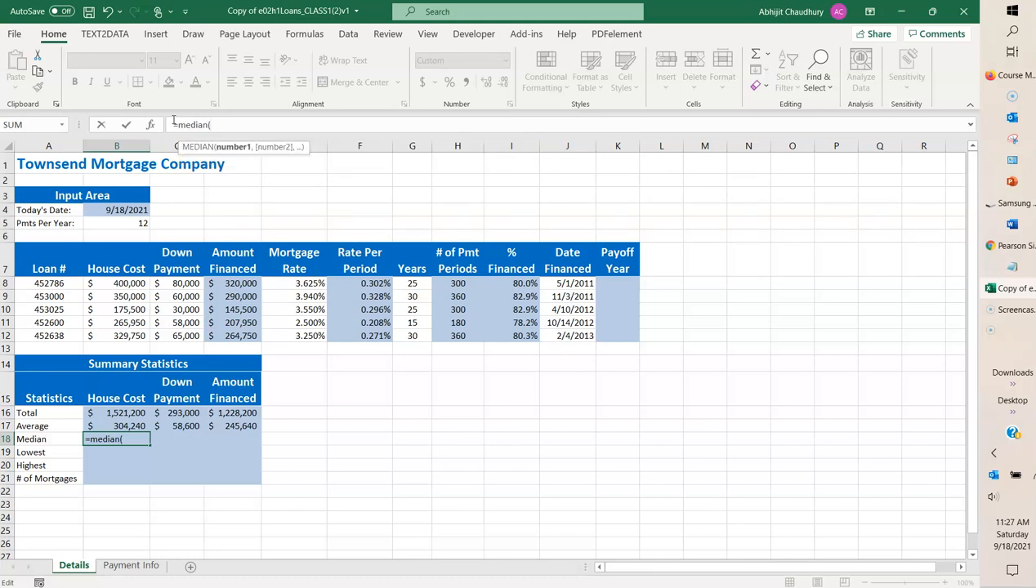
{"action": "type", "text": "b"}
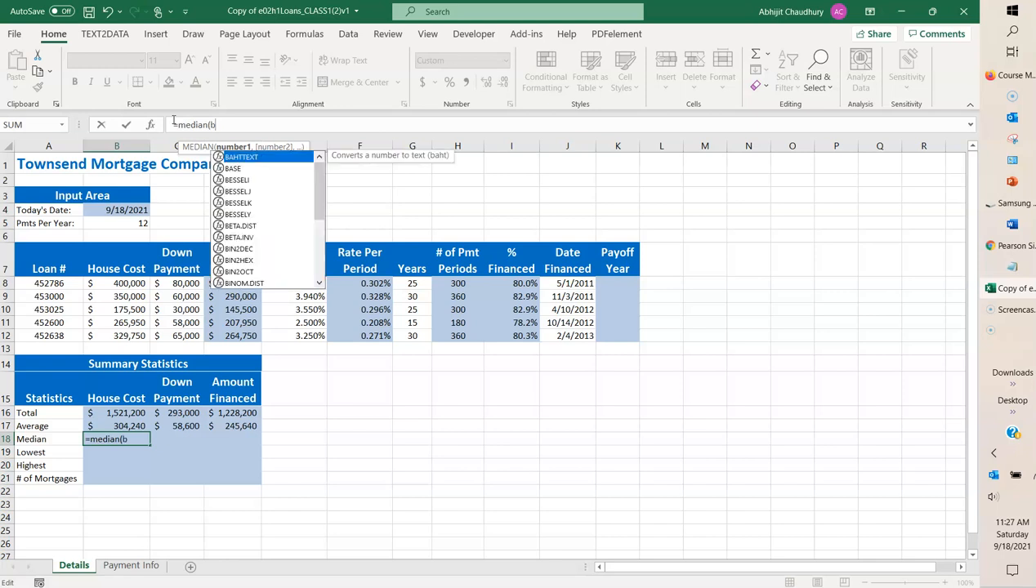
{"action": "type", "text": "8:b12)"}
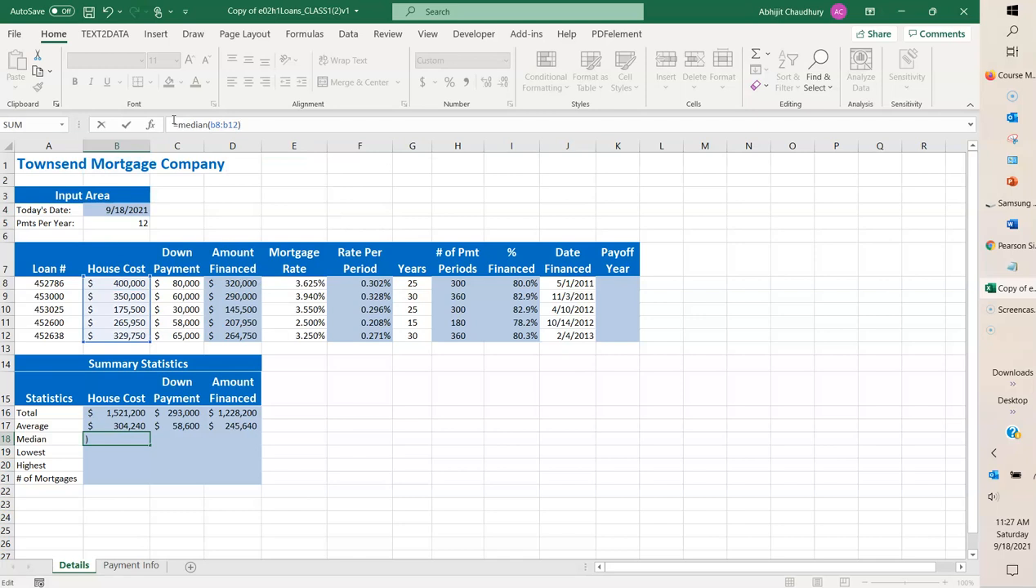
{"action": "left_click", "coordinate": [126, 124]}
{"action": "left_click_drag", "start_coordinate": [149, 444], "coordinate": [242, 443]}
Find the lowest House Cost with =MIN(B8:B12) in cell B19 and fill the formula across to D19.
{"action": "left_click", "coordinate": [126, 453]}
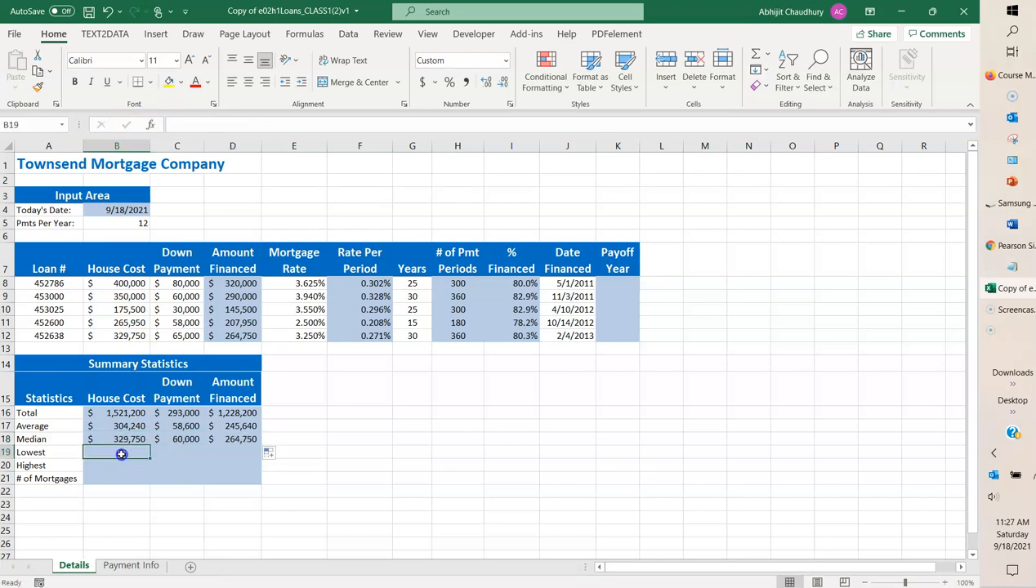
{"action": "left_click", "coordinate": [170, 123]}
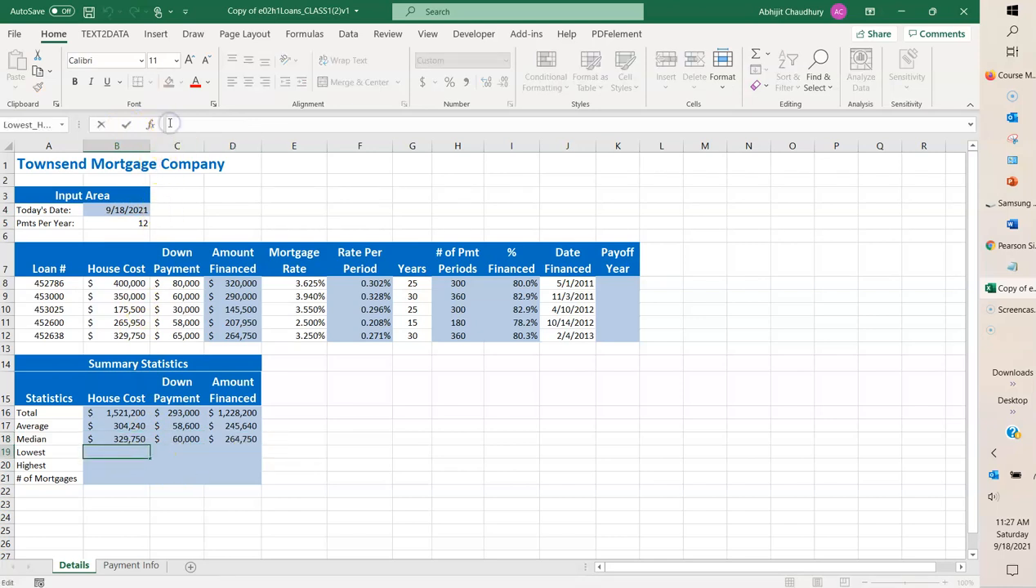
{"action": "type", "text": "=min"}
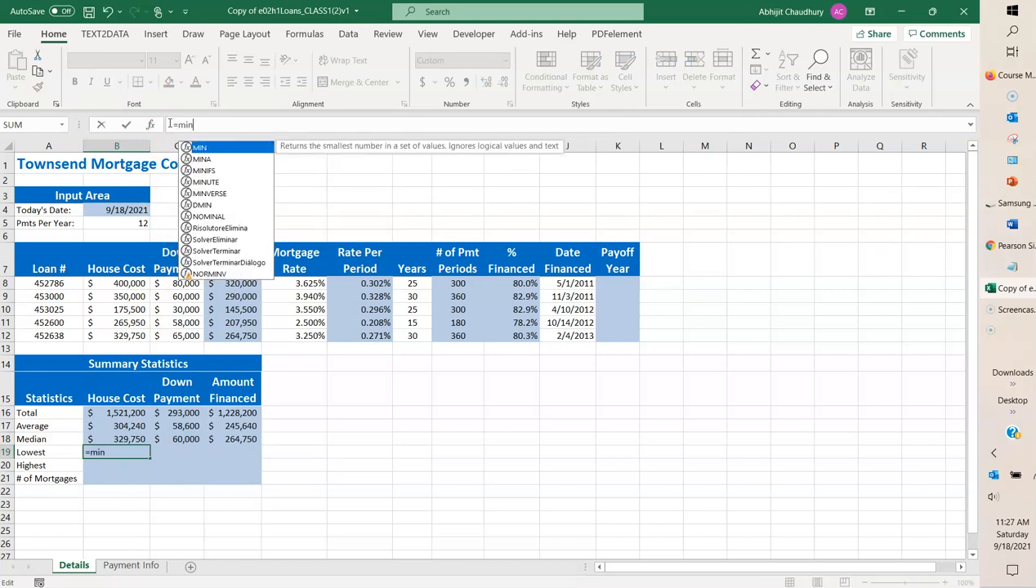
{"action": "type", "text": "("}
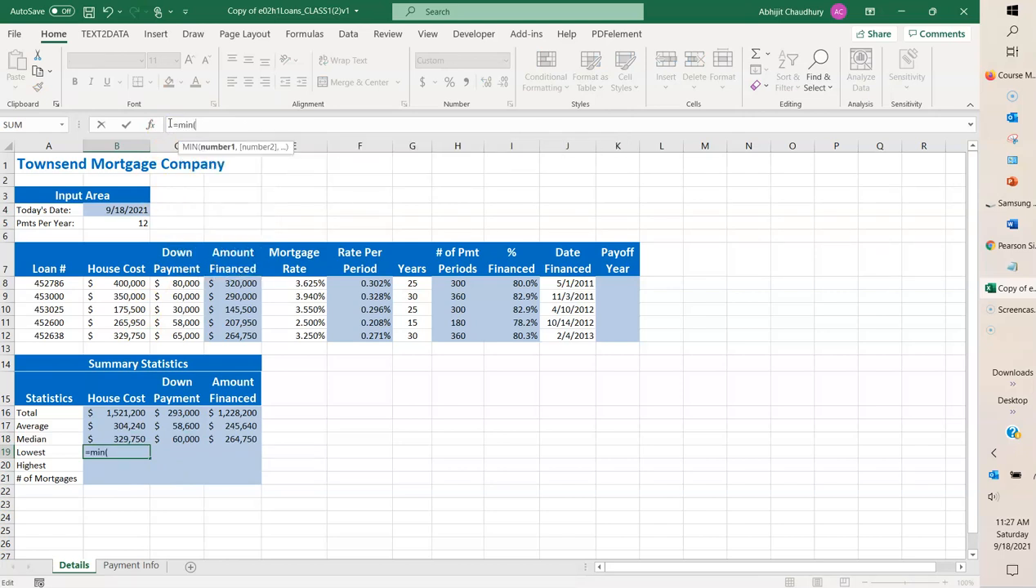
{"action": "type", "text": "b8"}
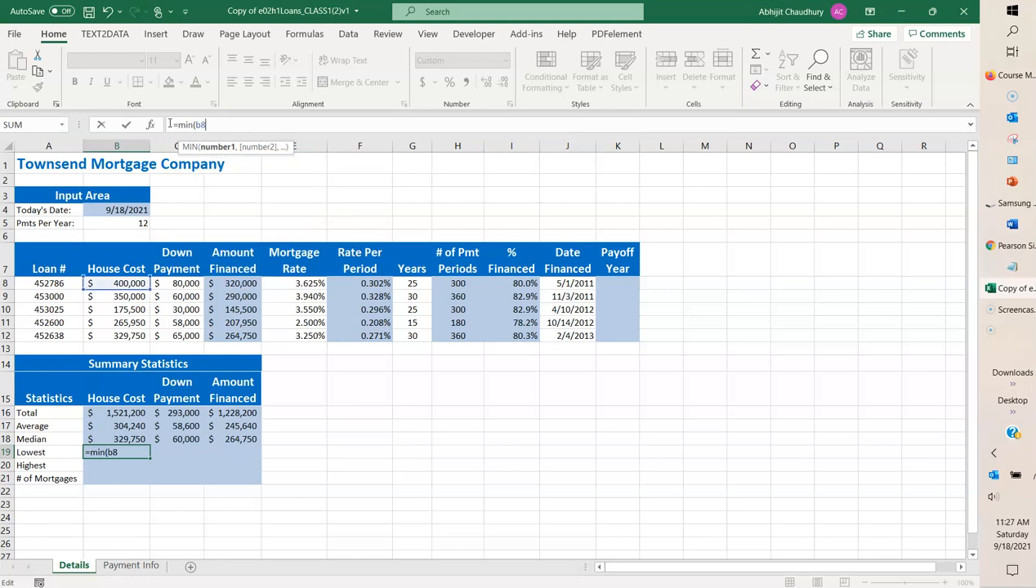
{"action": "type", "text": ":b"}
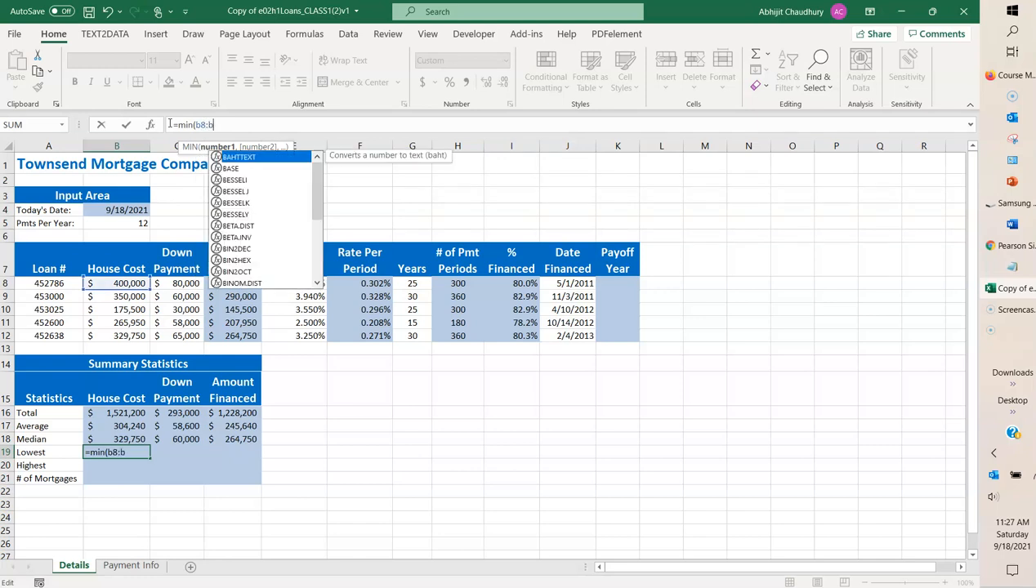
{"action": "type", "text": "12)"}
{"action": "left_click", "coordinate": [127, 127]}
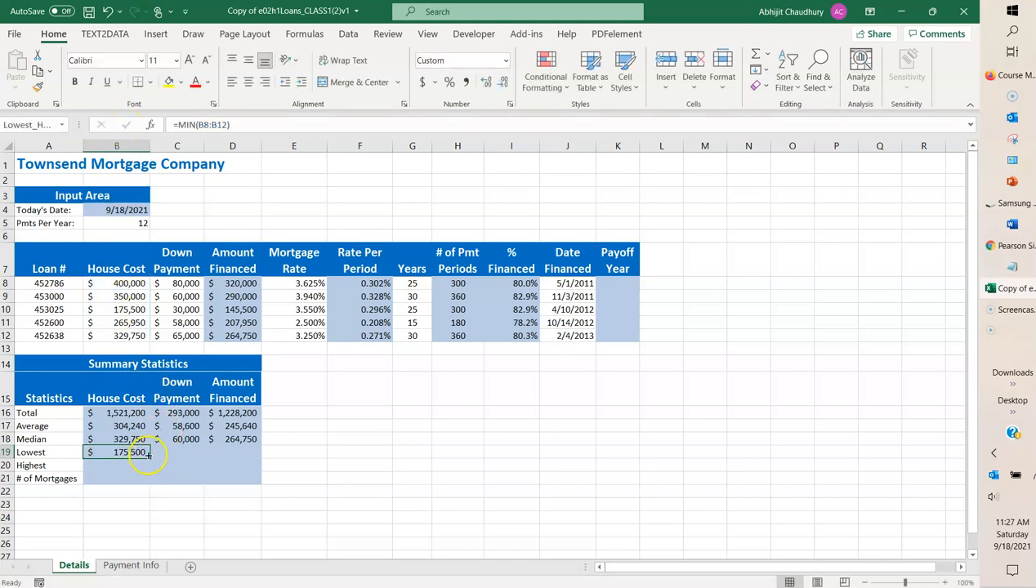
{"action": "left_click_drag", "start_coordinate": [149, 456], "coordinate": [233, 455]}
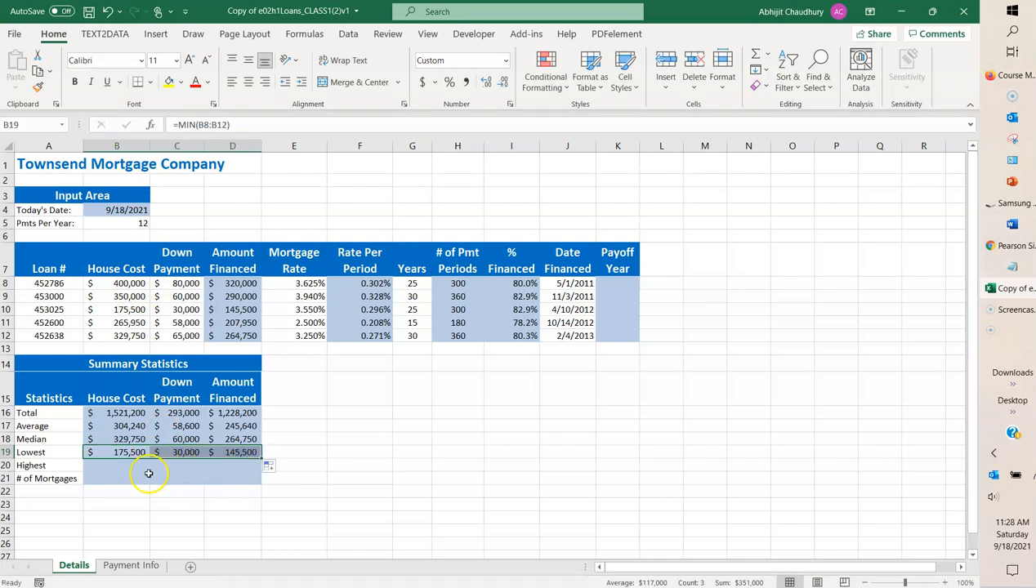
Find the highest House Cost with =MAX(B8:B12) in cell B20 and fill the formula across to D20.
{"action": "left_click", "coordinate": [119, 466]}
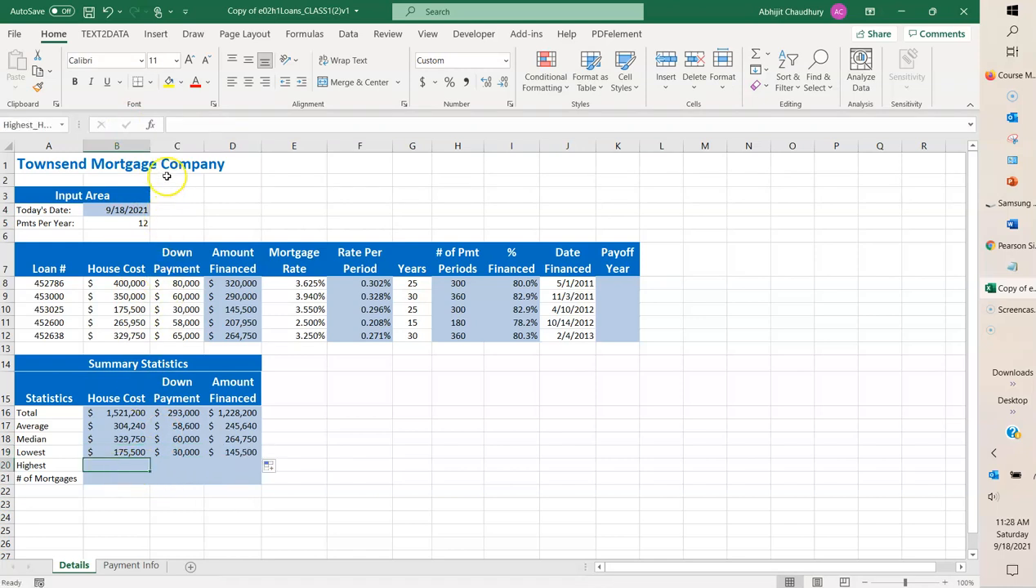
{"action": "left_click", "coordinate": [180, 125]}
{"action": "type", "text": "="}
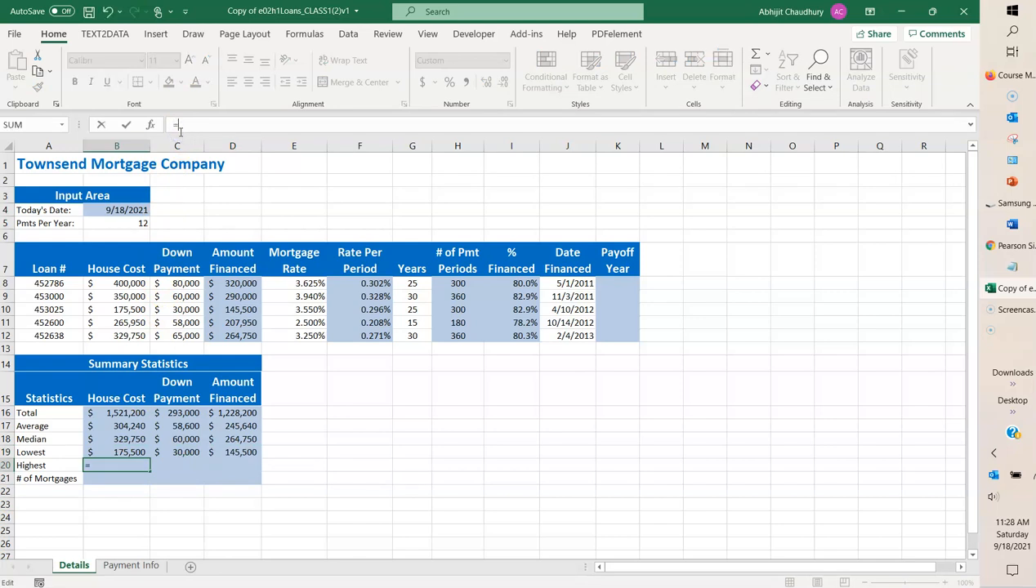
{"action": "type", "text": "max"}
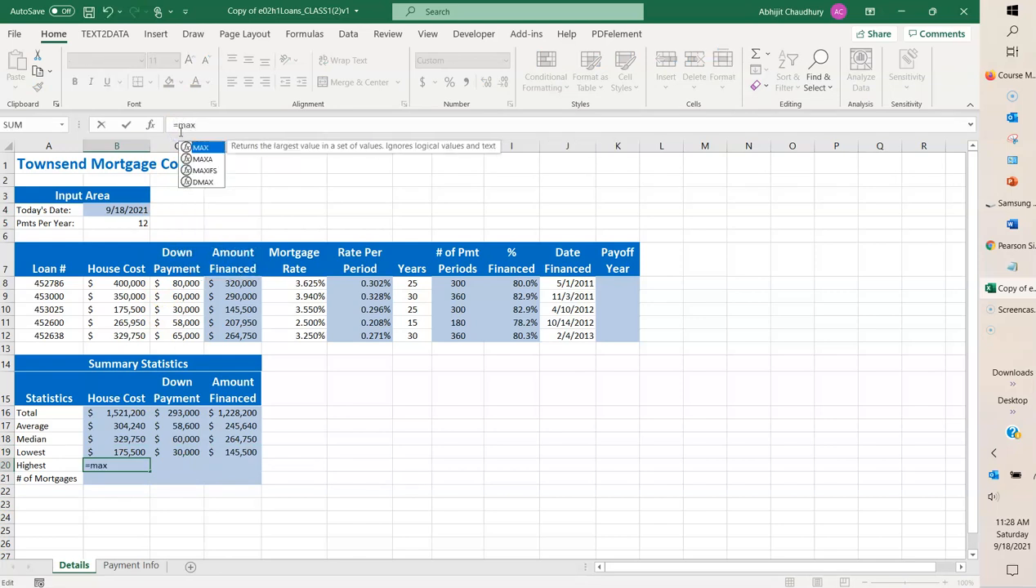
{"action": "type", "text": "(b8"}
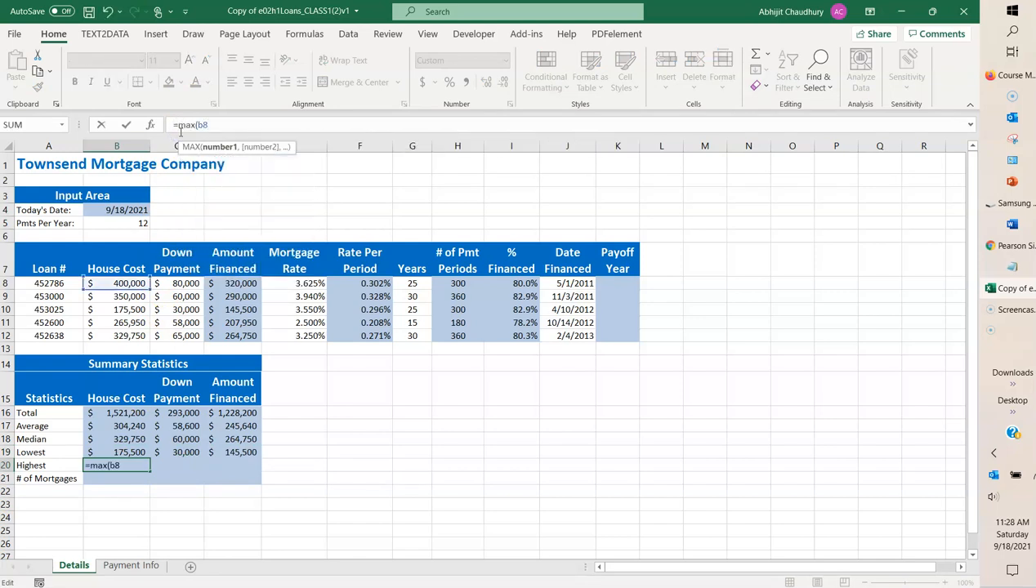
{"action": "type", "text": ":b1"}
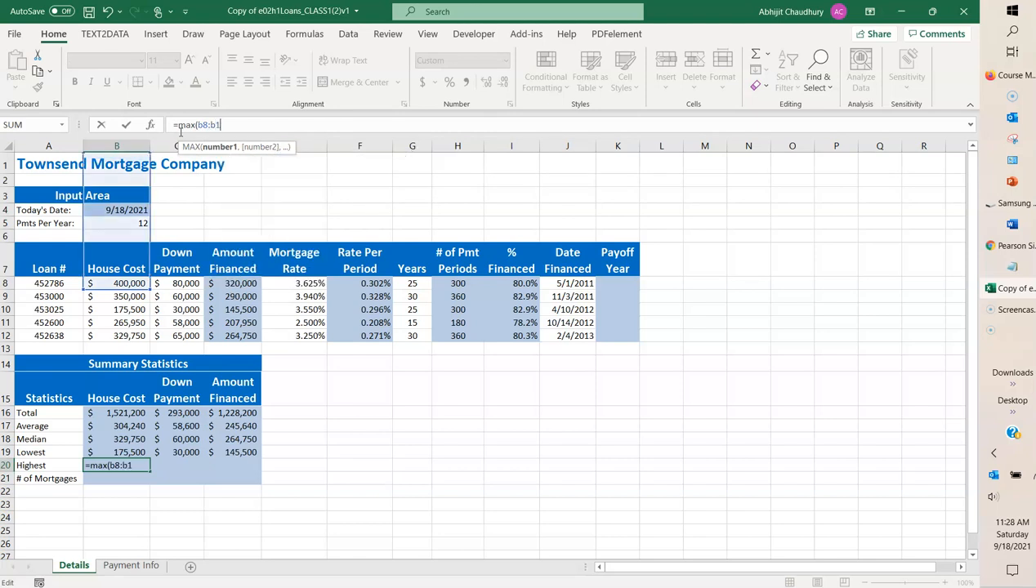
{"action": "type", "text": "2)"}
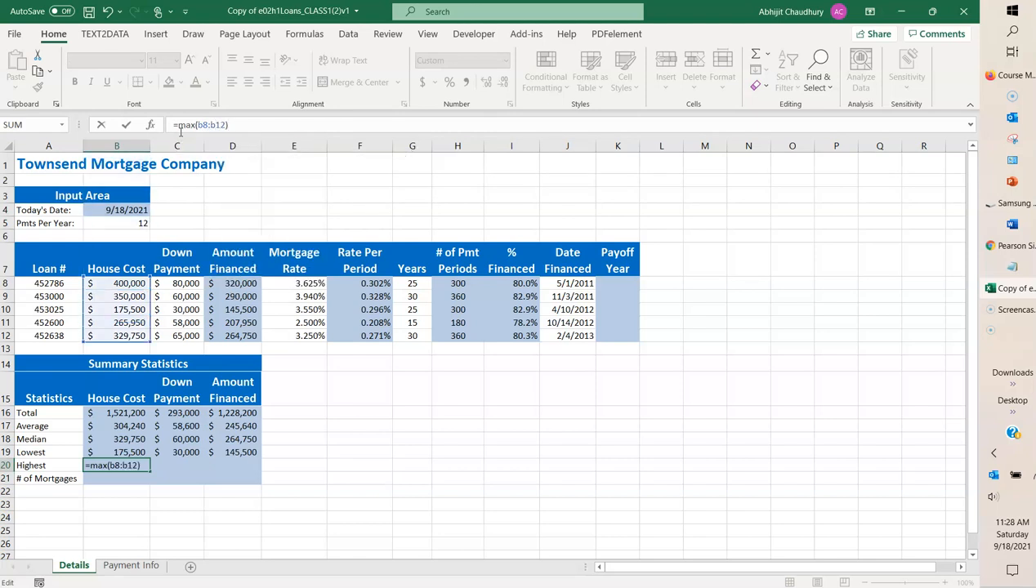
{"action": "left_click", "coordinate": [126, 124]}
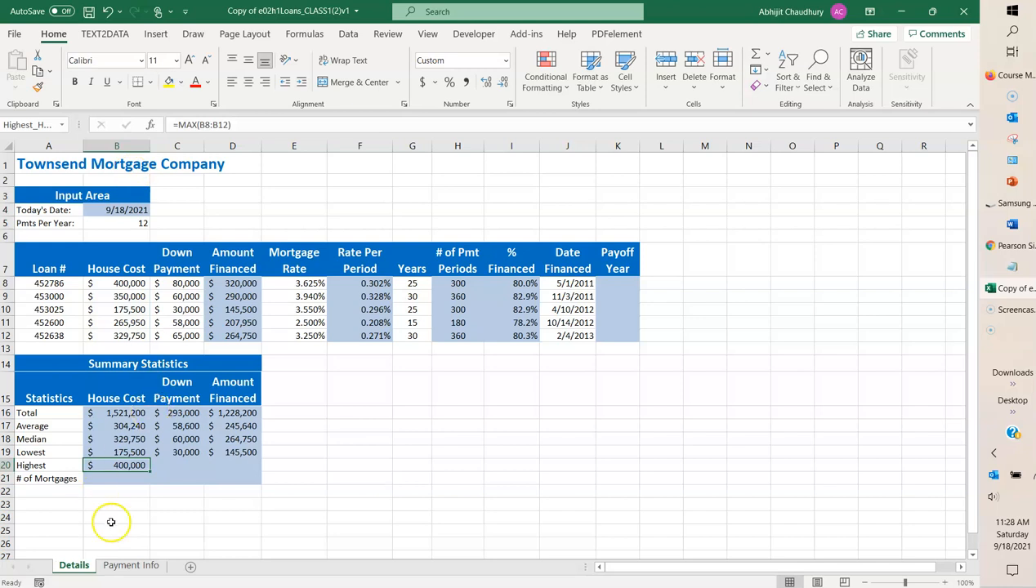
{"action": "left_click_drag", "start_coordinate": [150, 471], "coordinate": [240, 468]}
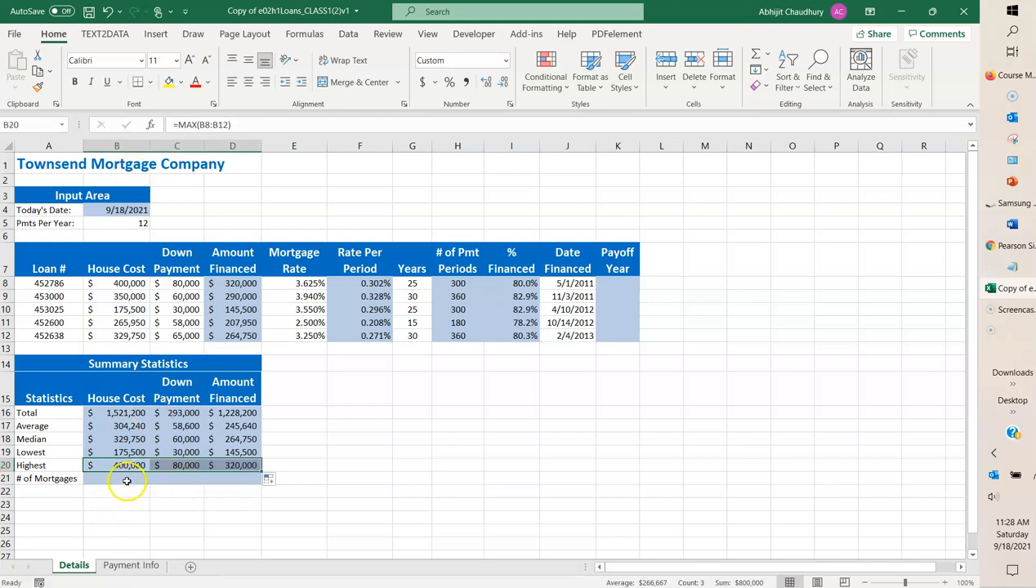
Count the mortgages with =COUNT(B8:B12) in cell B21 and fill the formula across to D21.
{"action": "left_click", "coordinate": [126, 480]}
{"action": "left_click", "coordinate": [182, 124]}
{"action": "type", "text": "="}
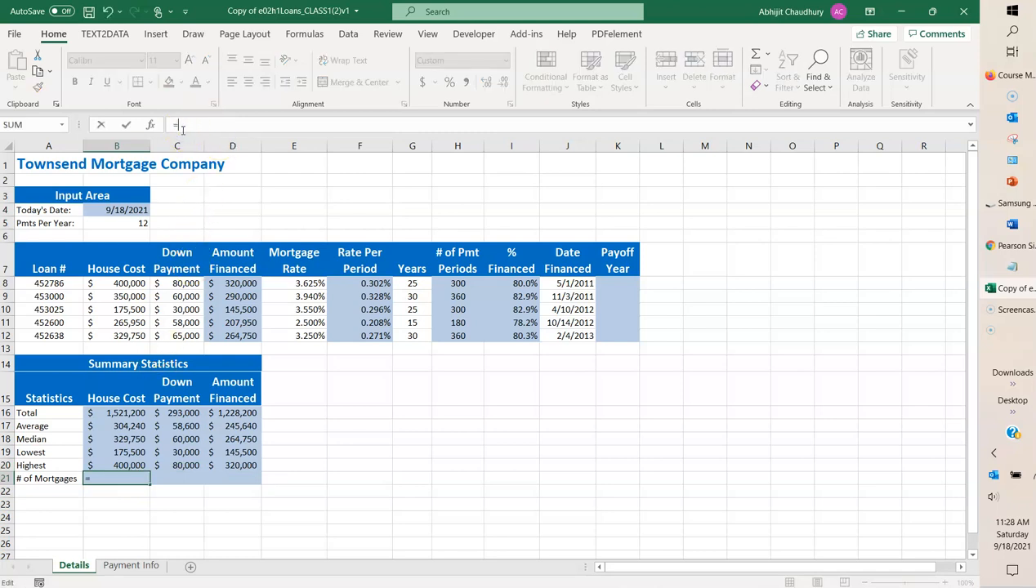
{"action": "type", "text": "count("}
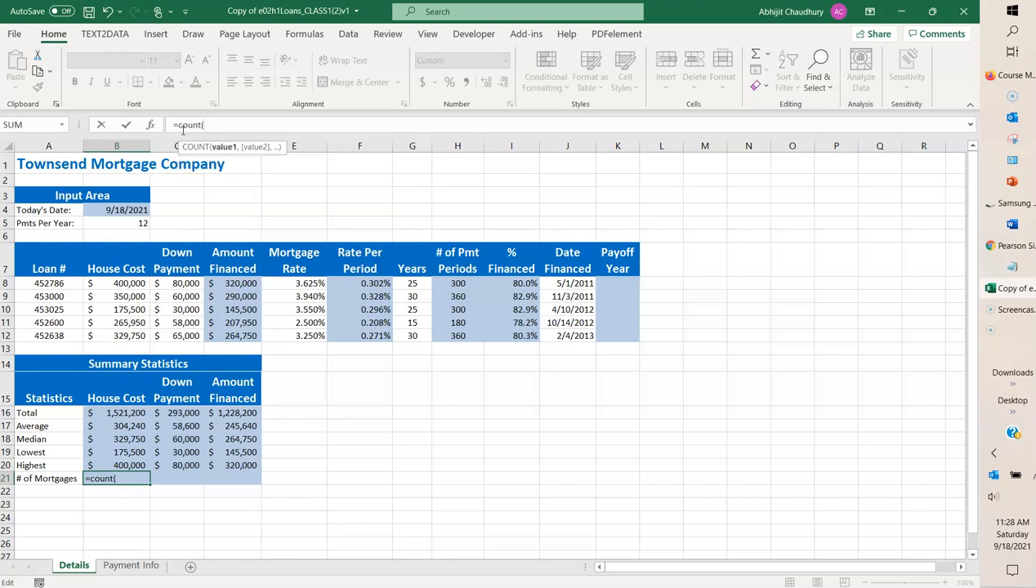
{"action": "type", "text": " b8"}
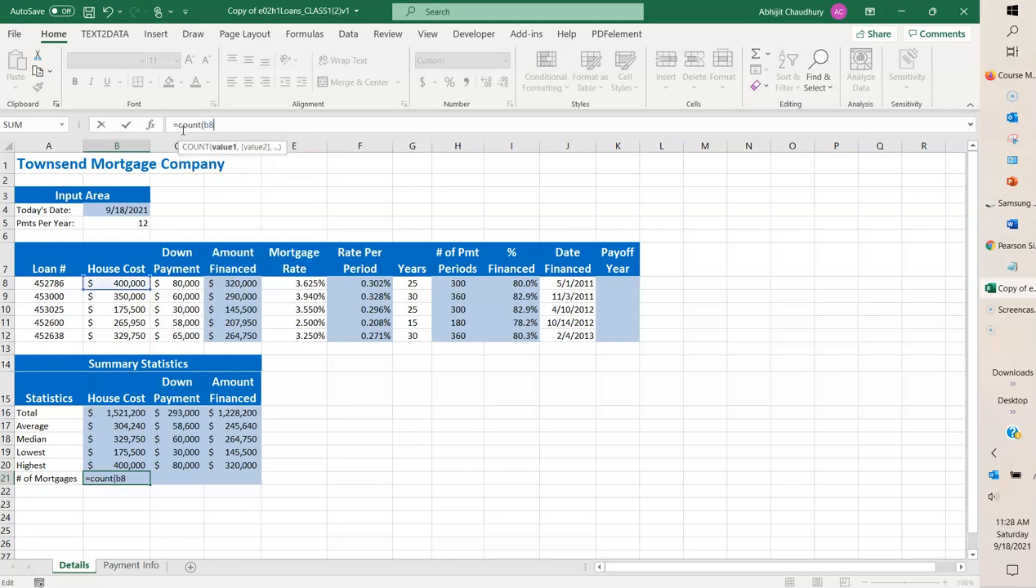
{"action": "type", "text": ":b12"}
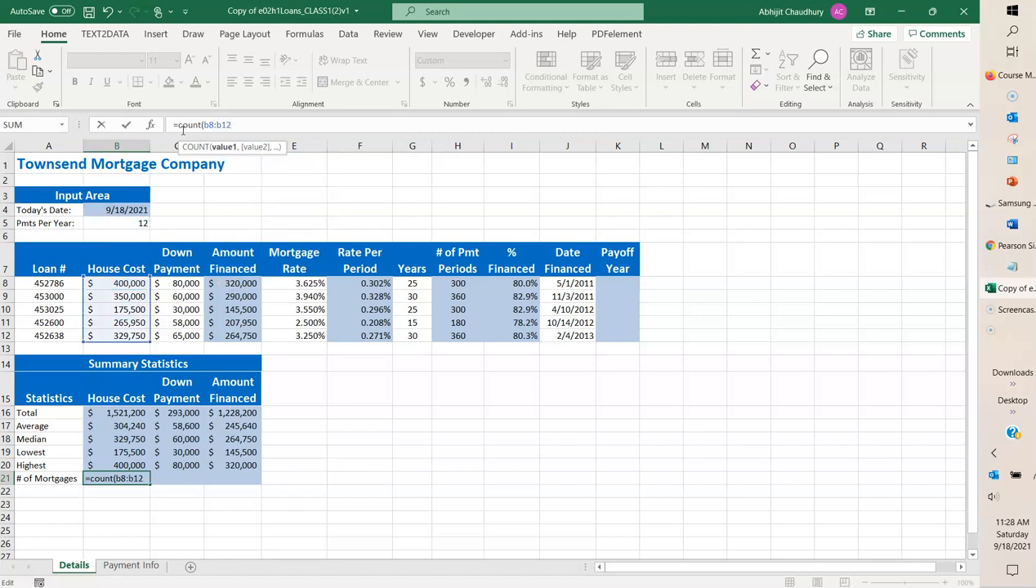
{"action": "type", "text": ")"}
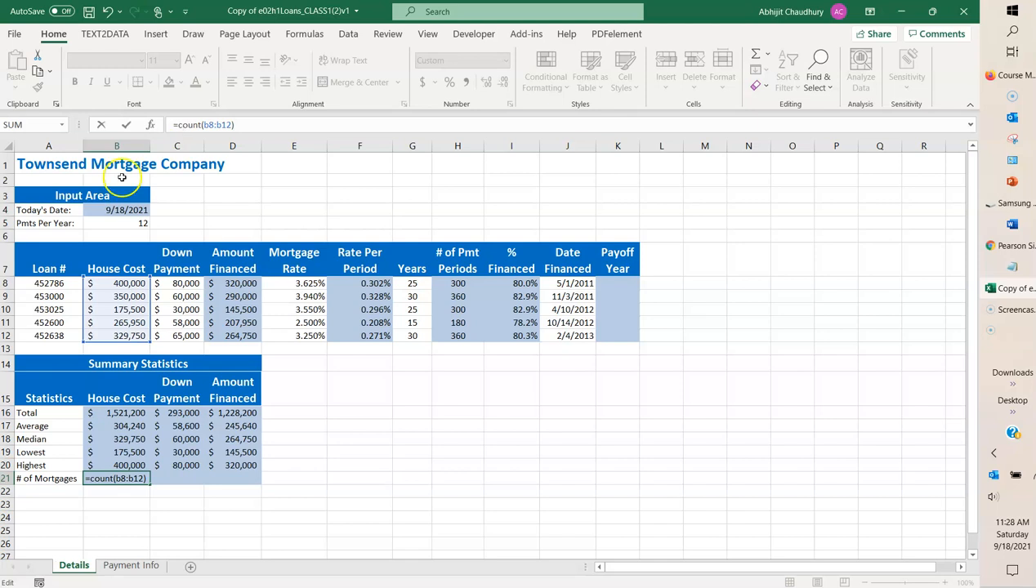
{"action": "left_click", "coordinate": [126, 124]}
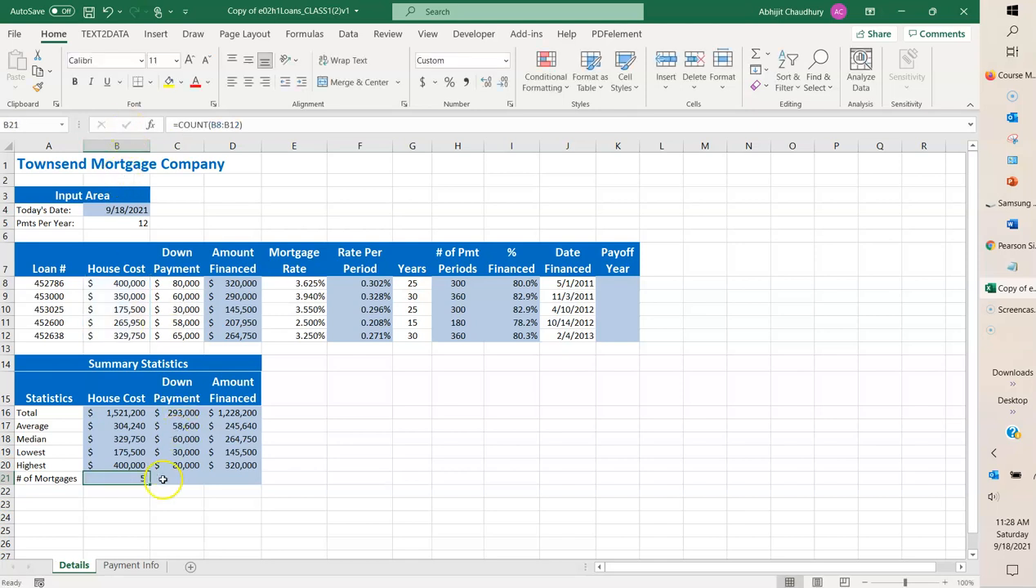
{"action": "left_click_drag", "start_coordinate": [149, 485], "coordinate": [262, 480]}
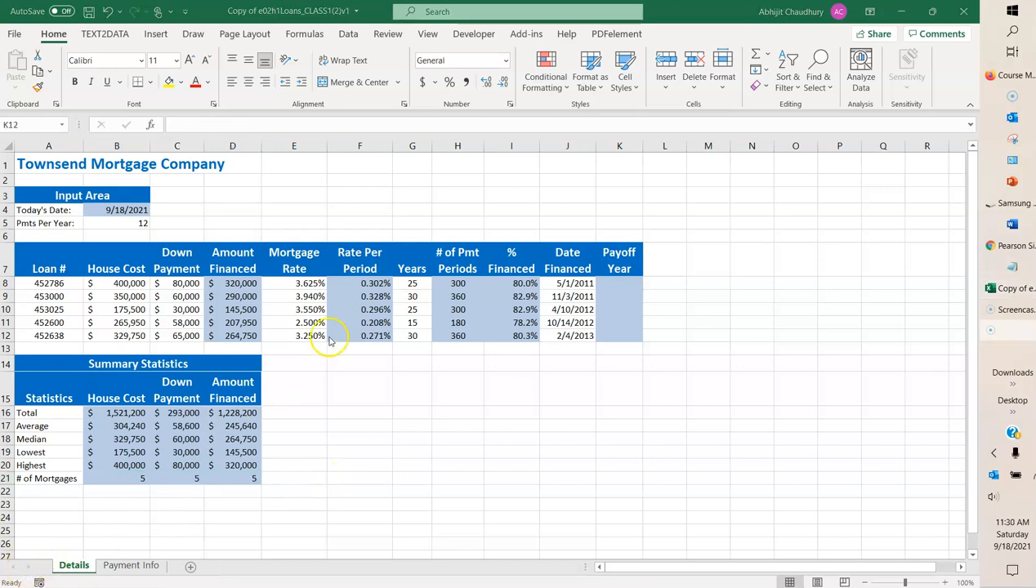
Calculate the first loan's Payoff Year with =YEAR(J8)+G8 in cell K8.
{"action": "left_click", "coordinate": [612, 281]}
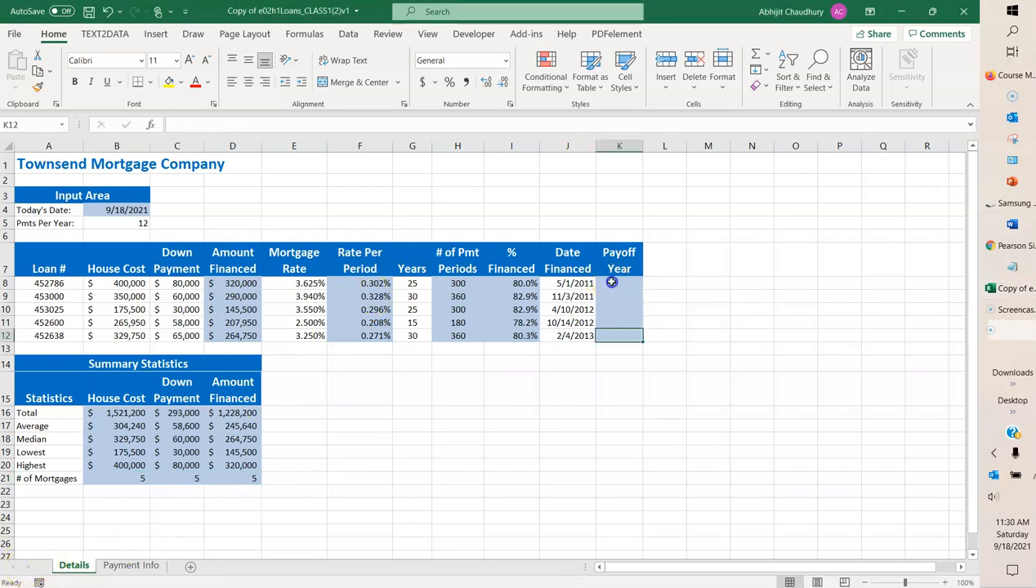
{"action": "left_click", "coordinate": [189, 126]}
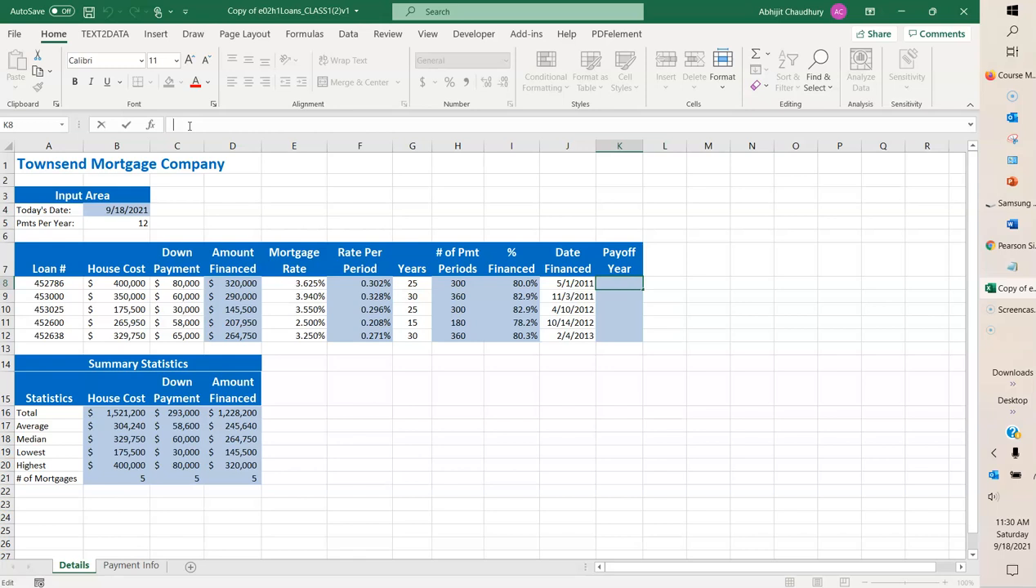
{"action": "type", "text": "="}
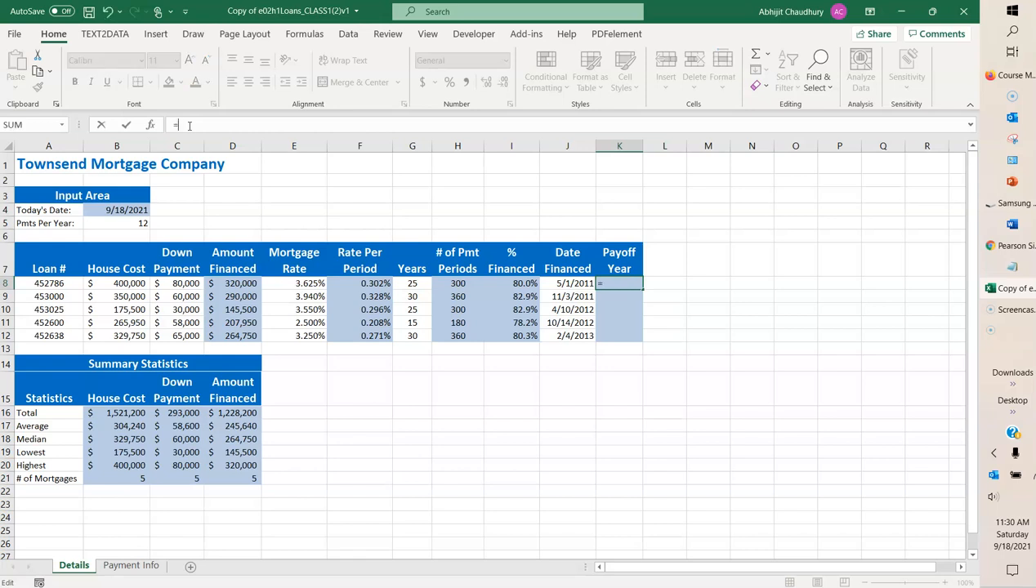
{"action": "type", "text": "year"}
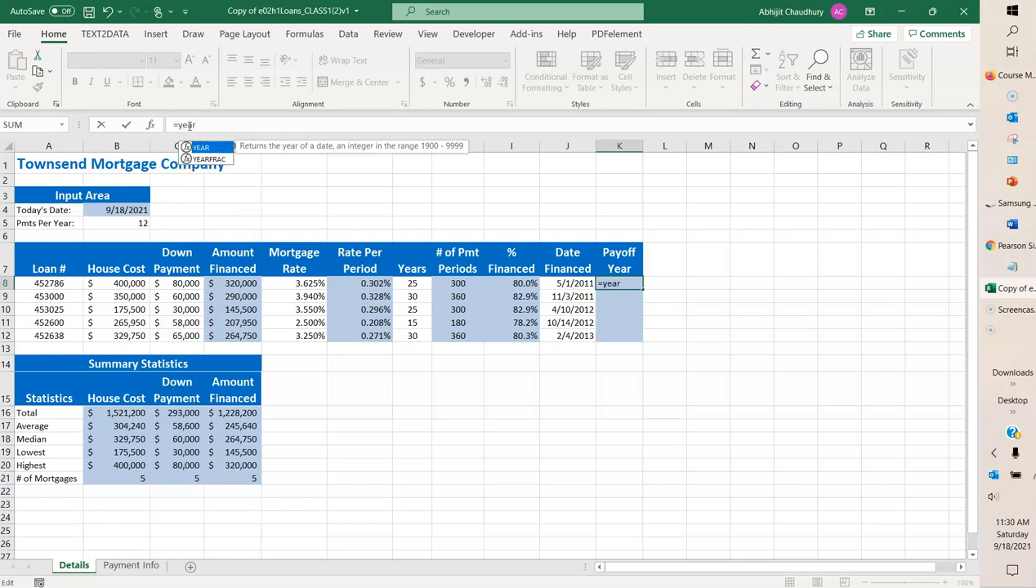
{"action": "type", "text": "(j8)"}
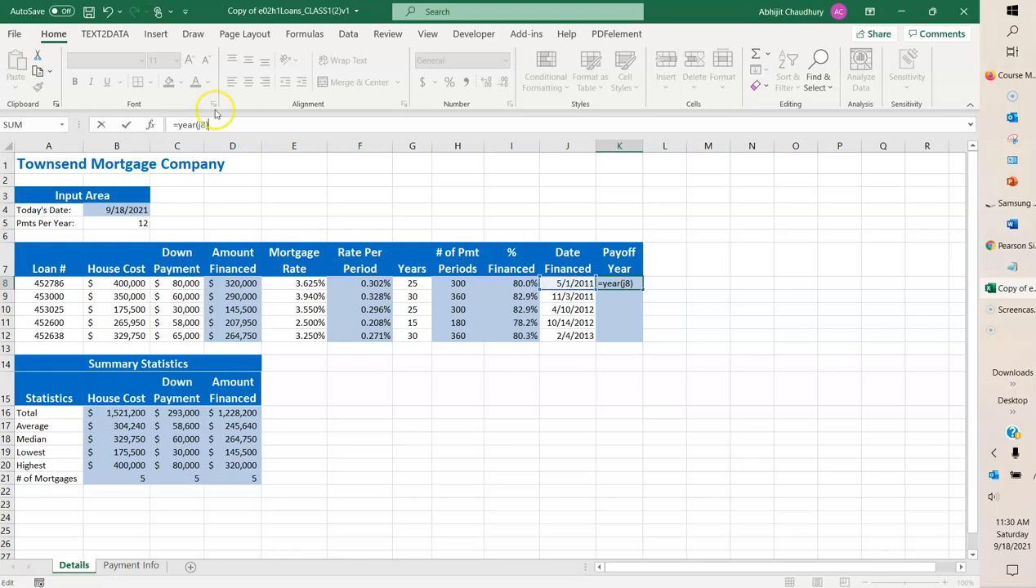
{"action": "type", "text": "+g8"}
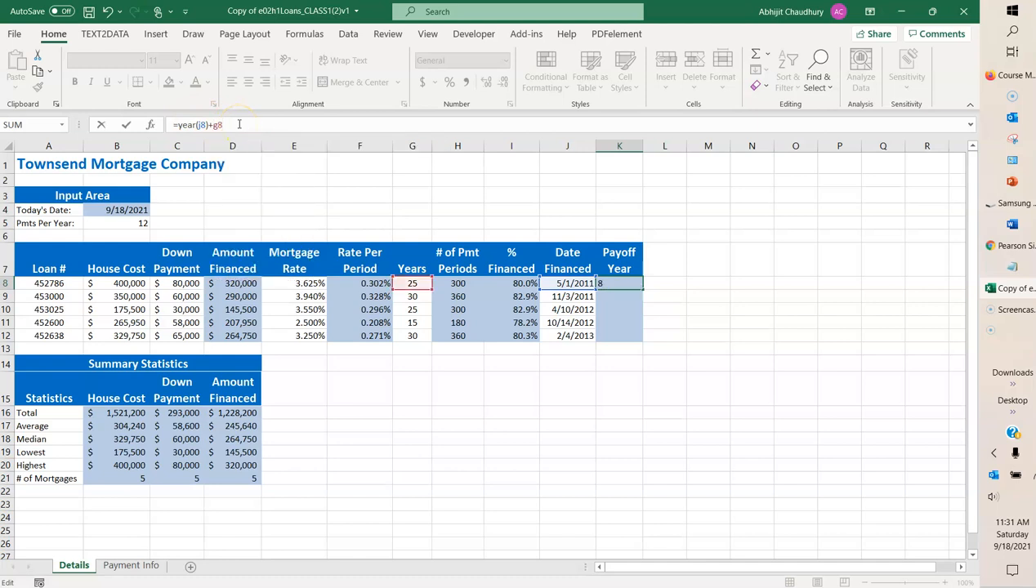
{"action": "left_click", "coordinate": [126, 124]}
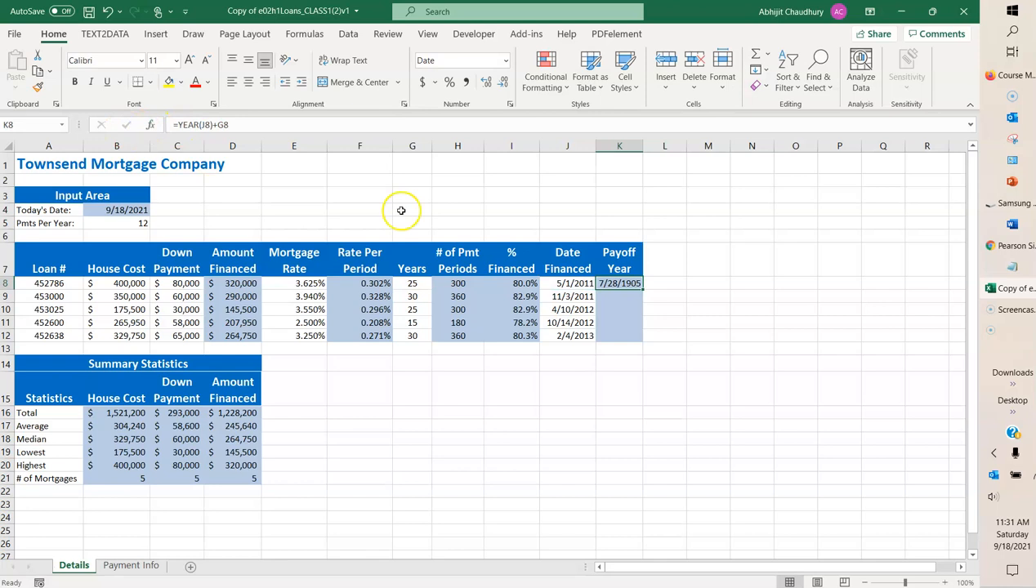
Format the first loan's Payoff Year in K8 as General and fill its formula and format down to K12.
{"action": "left_click_drag", "start_coordinate": [641, 288], "coordinate": [644, 341]}
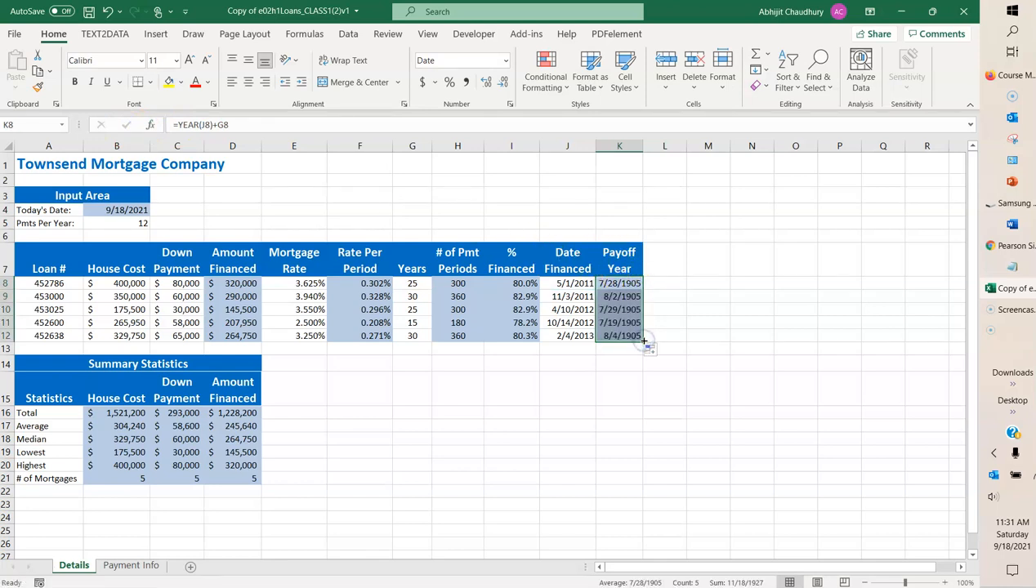
{"action": "left_click", "coordinate": [630, 283]}
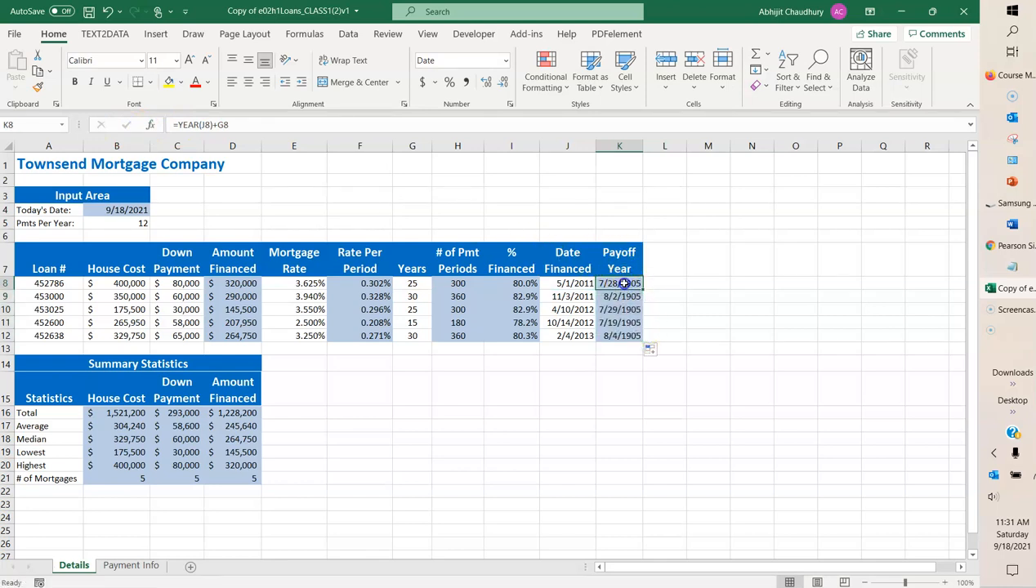
{"action": "left_click", "coordinate": [505, 60]}
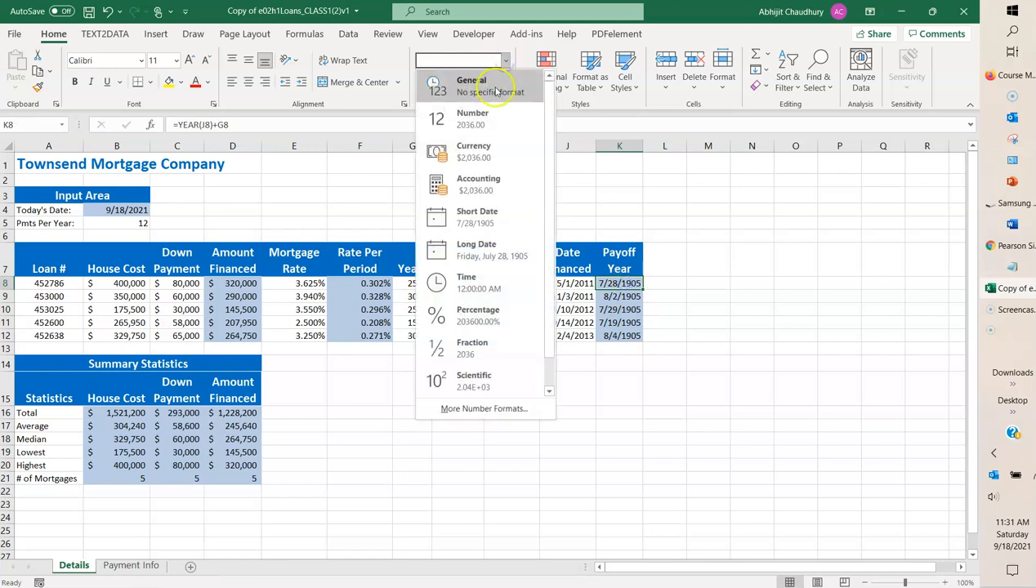
{"action": "left_click", "coordinate": [495, 92]}
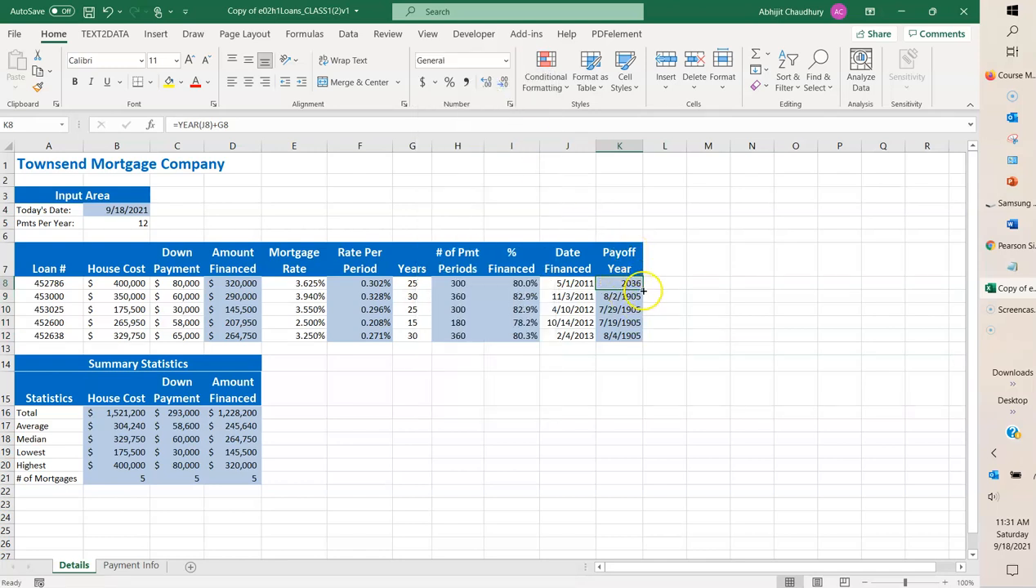
{"action": "left_click_drag", "start_coordinate": [642, 288], "coordinate": [645, 338]}
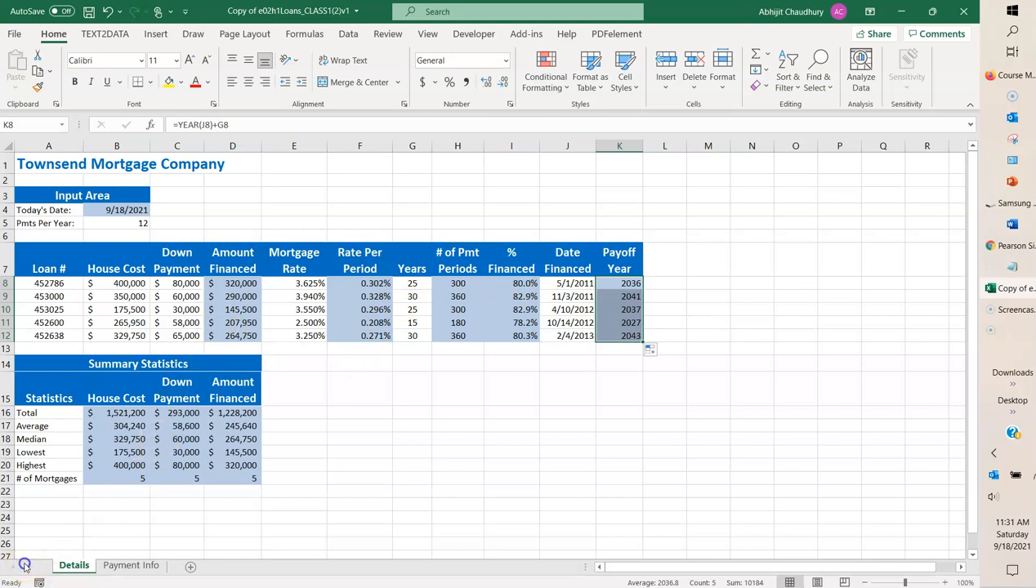
On the Payment Info sheet, name the Years and Rate table D3:E6 "rates" and check the name in the Name Manager.
{"action": "key", "text": "ctrl+Page_Down"}
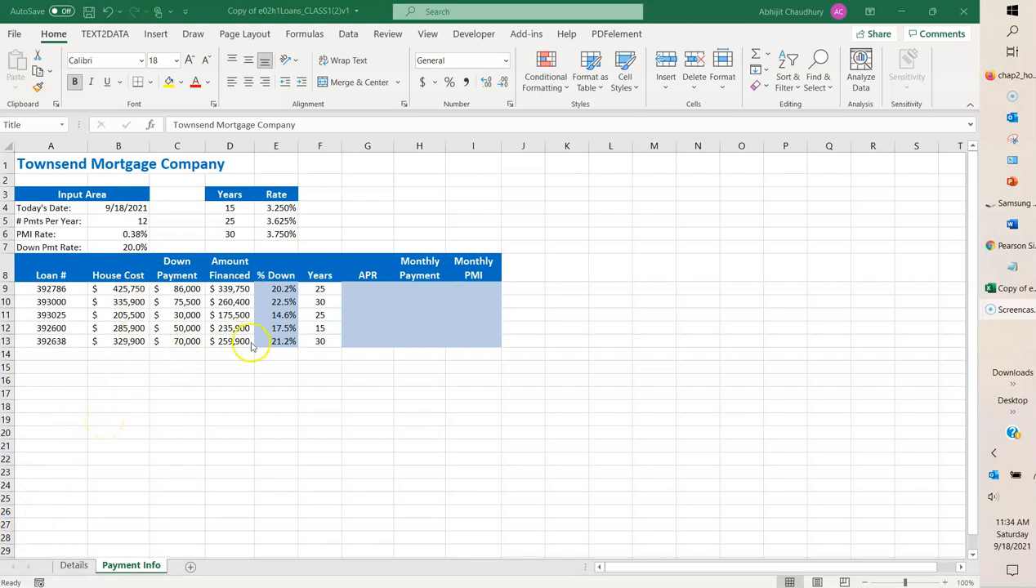
{"action": "left_click", "coordinate": [224, 194]}
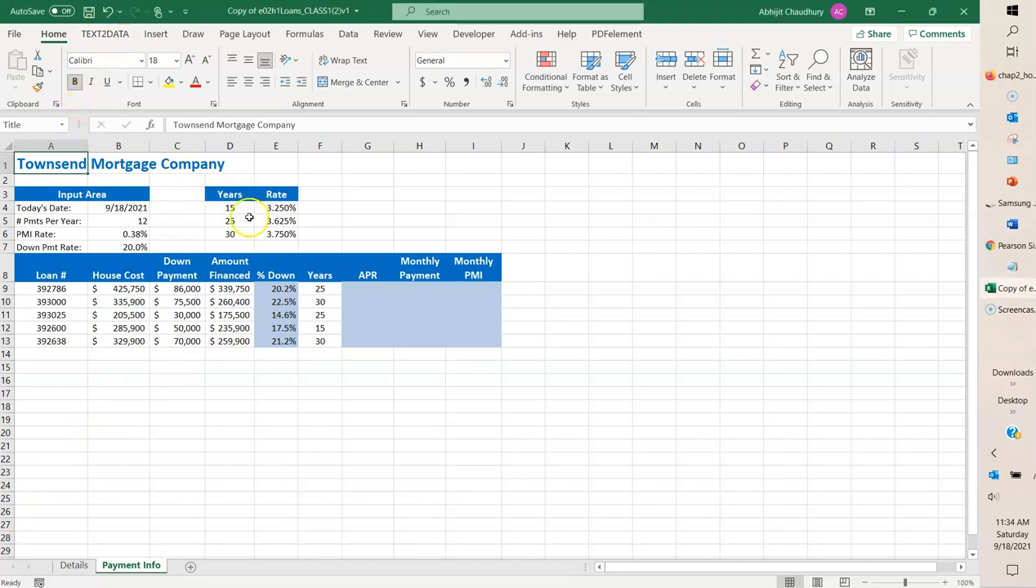
{"action": "left_click", "coordinate": [234, 196]}
{"action": "left_click_drag", "start_coordinate": [234, 196], "coordinate": [270, 234]}
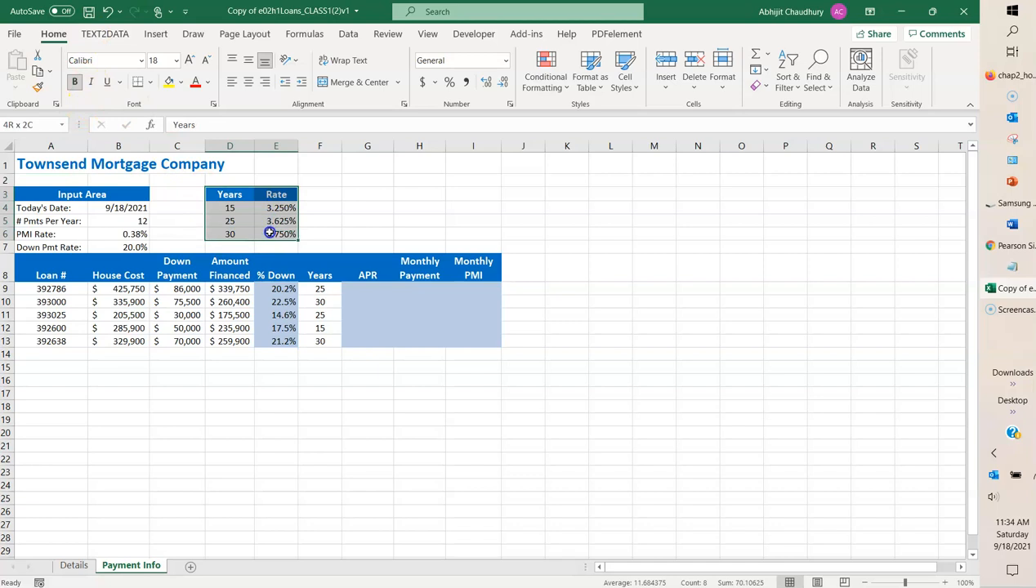
{"action": "left_click", "coordinate": [21, 123]}
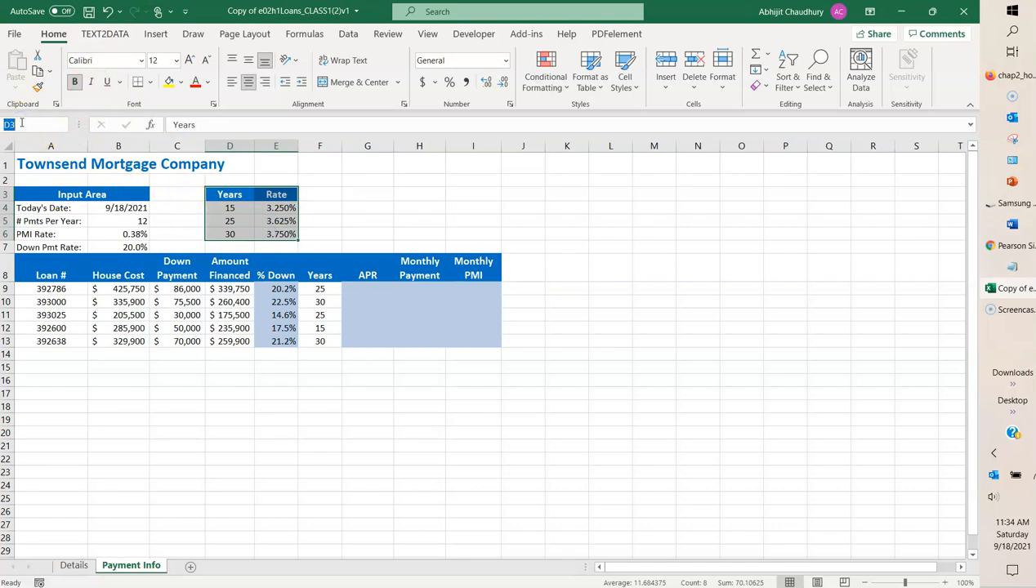
{"action": "key", "text": "BackSpace"}
{"action": "type", "text": "rate"}
{"action": "type", "text": "s"}
{"action": "key", "text": "Return"}
{"action": "left_click", "coordinate": [304, 35]}
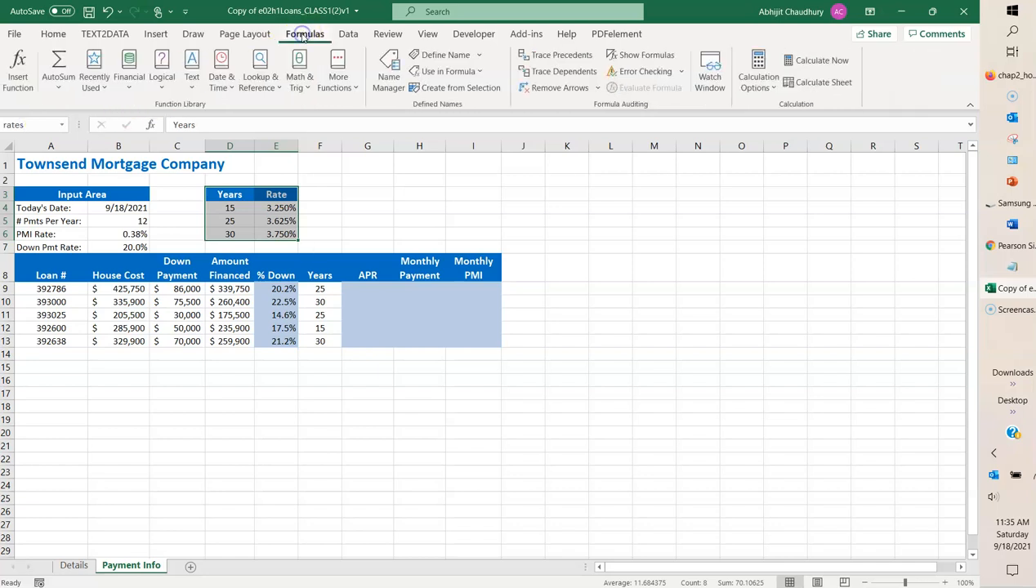
{"action": "left_click", "coordinate": [378, 86]}
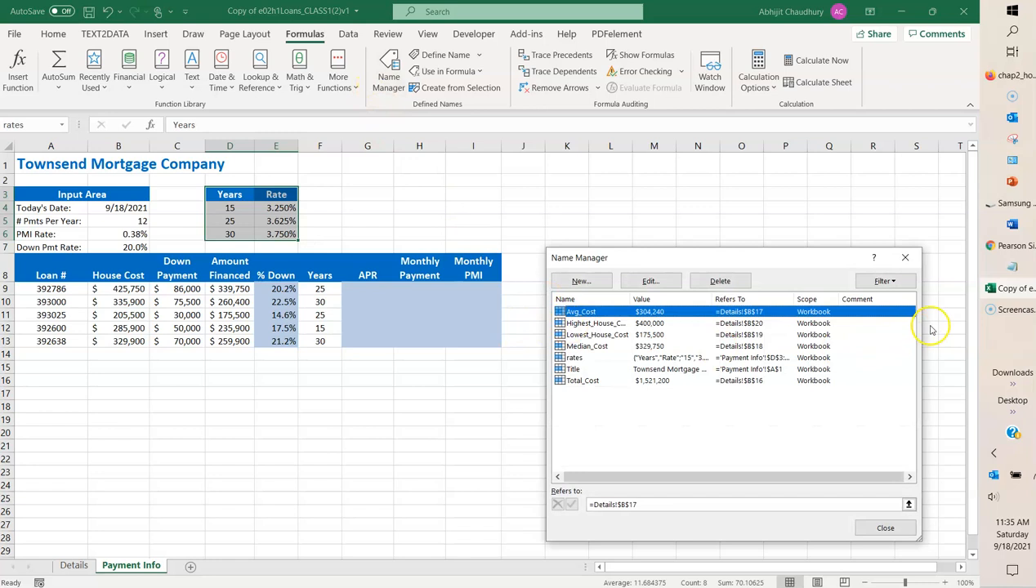
{"action": "left_click", "coordinate": [904, 258]}
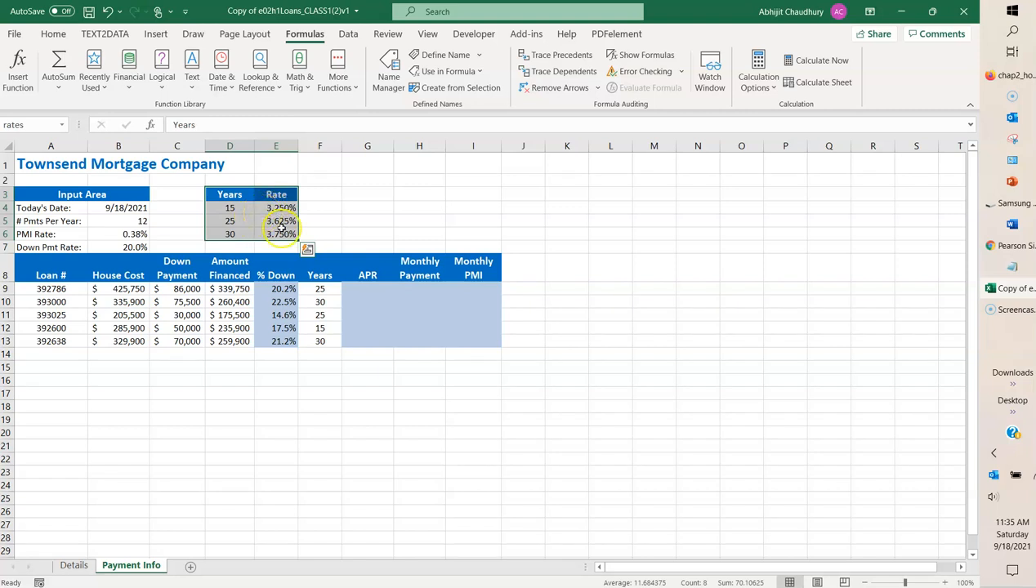
Look up the first loan's APR with =VLOOKUP(F9,rates,2,FALSE) in cell G9 and fill the formula down to G13.
{"action": "left_click", "coordinate": [360, 286]}
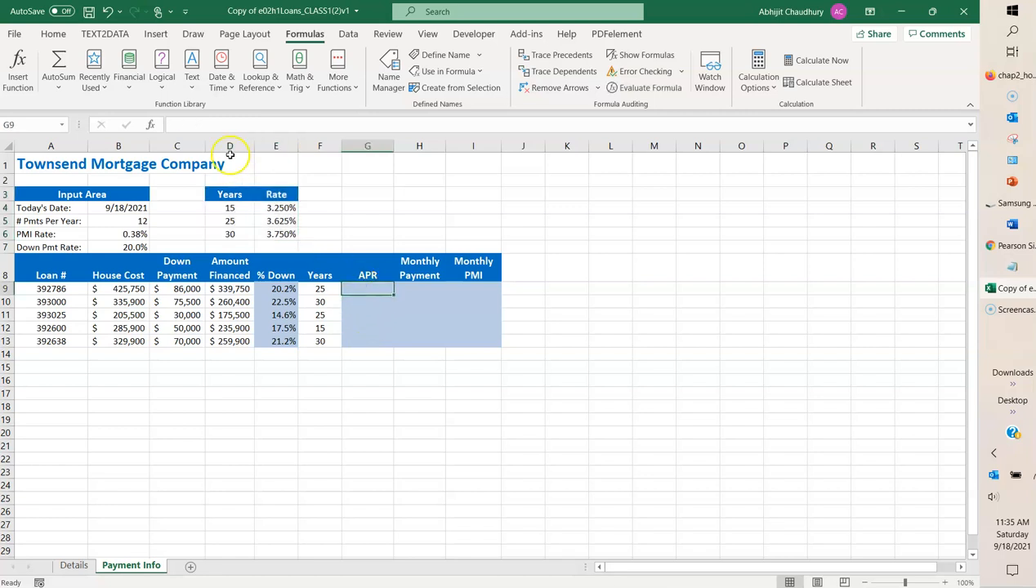
{"action": "left_click", "coordinate": [176, 123]}
{"action": "type", "text": "="}
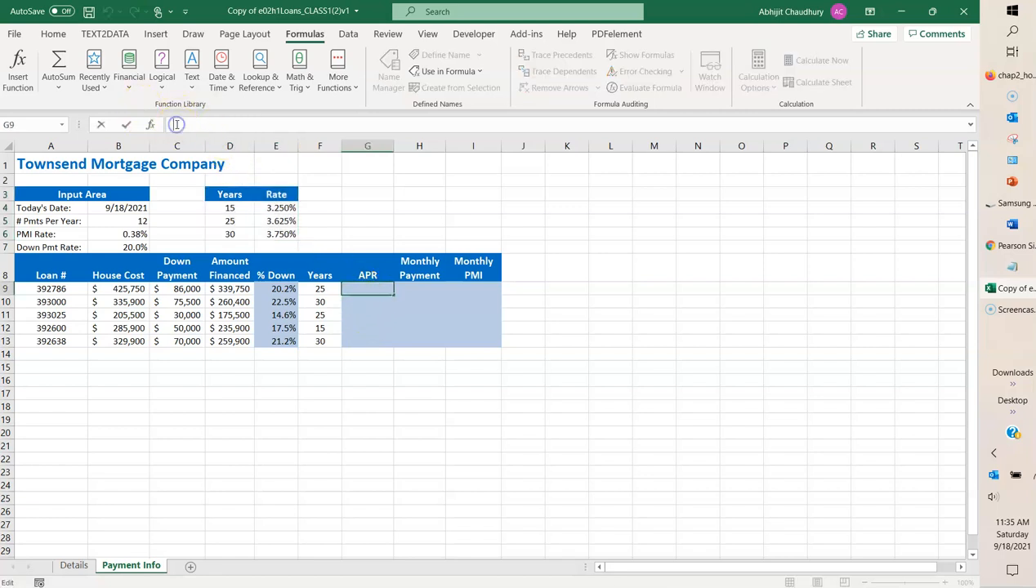
{"action": "type", "text": "v"}
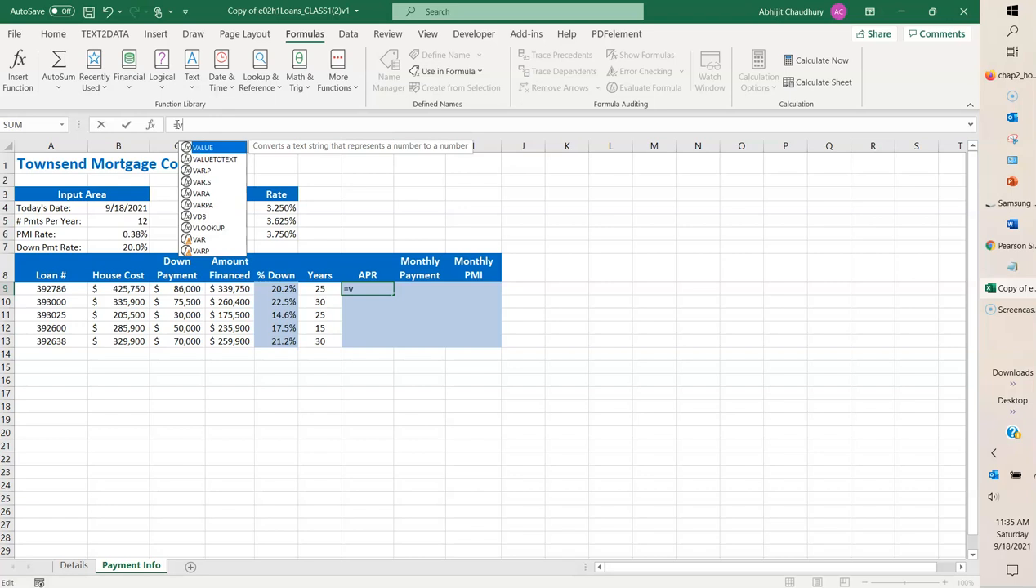
{"action": "type", "text": "lookup"}
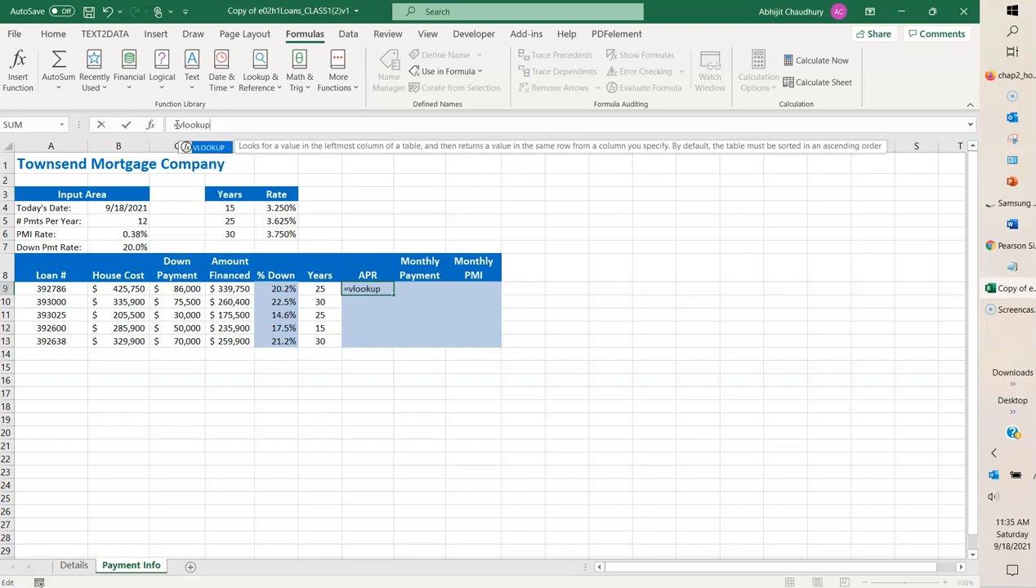
{"action": "type", "text": "("}
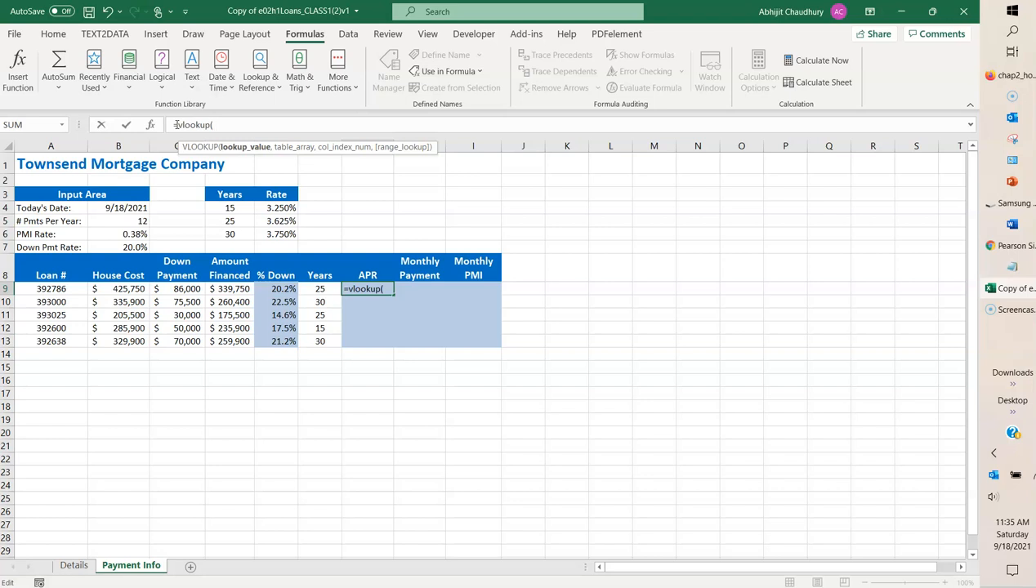
{"action": "type", "text": "f"}
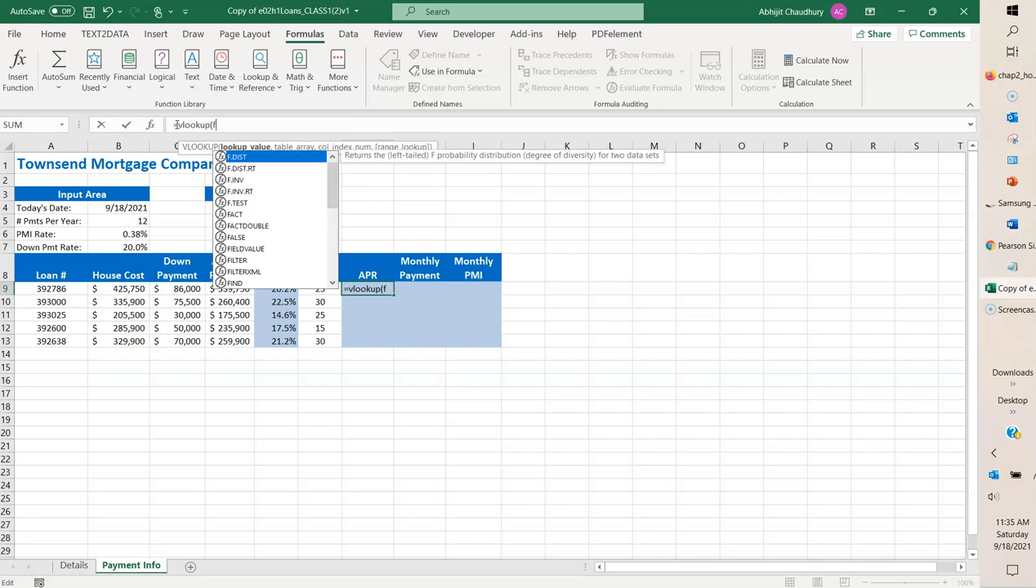
{"action": "type", "text": "9"}
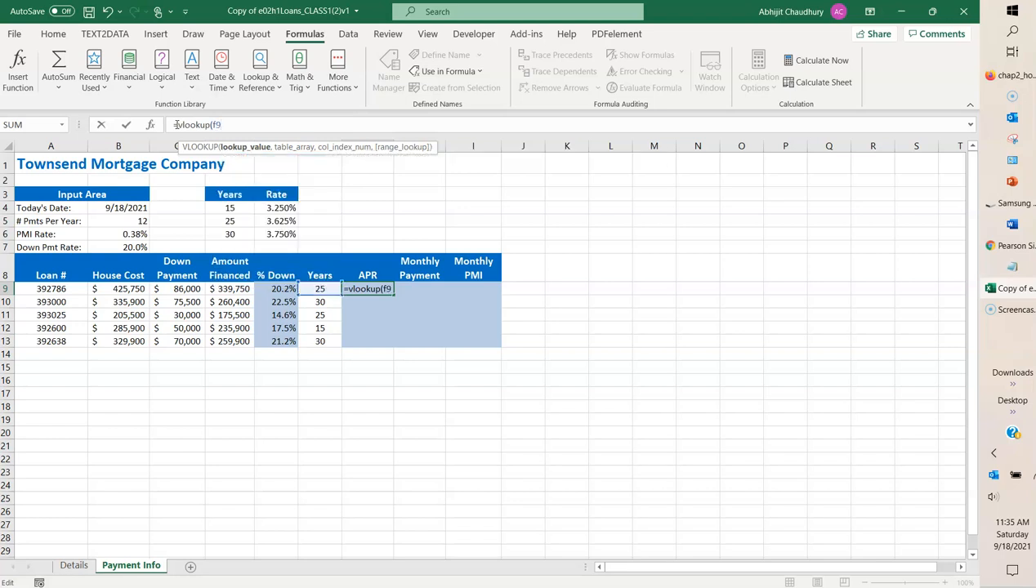
{"action": "type", "text": ",r"}
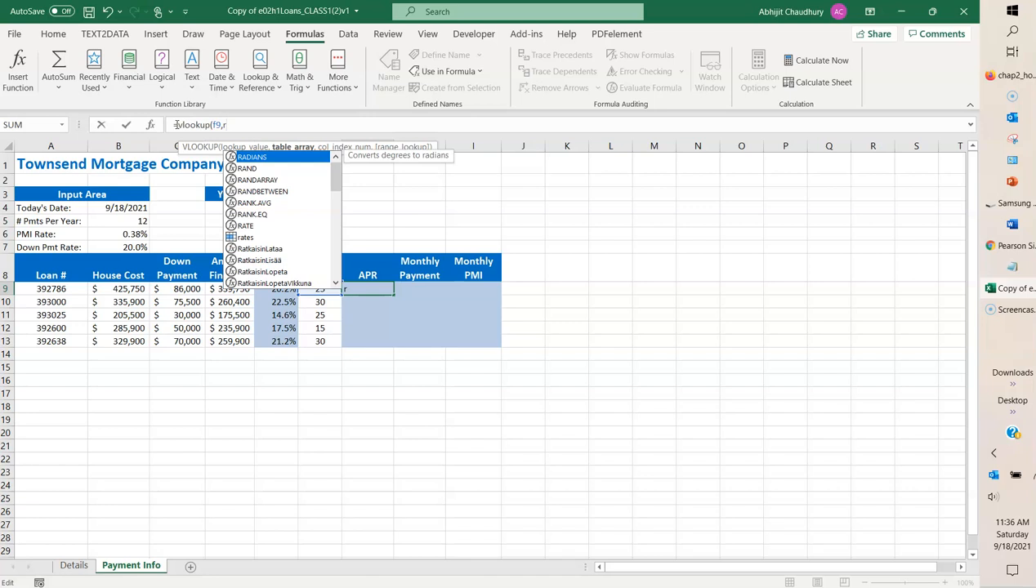
{"action": "type", "text": "ate"}
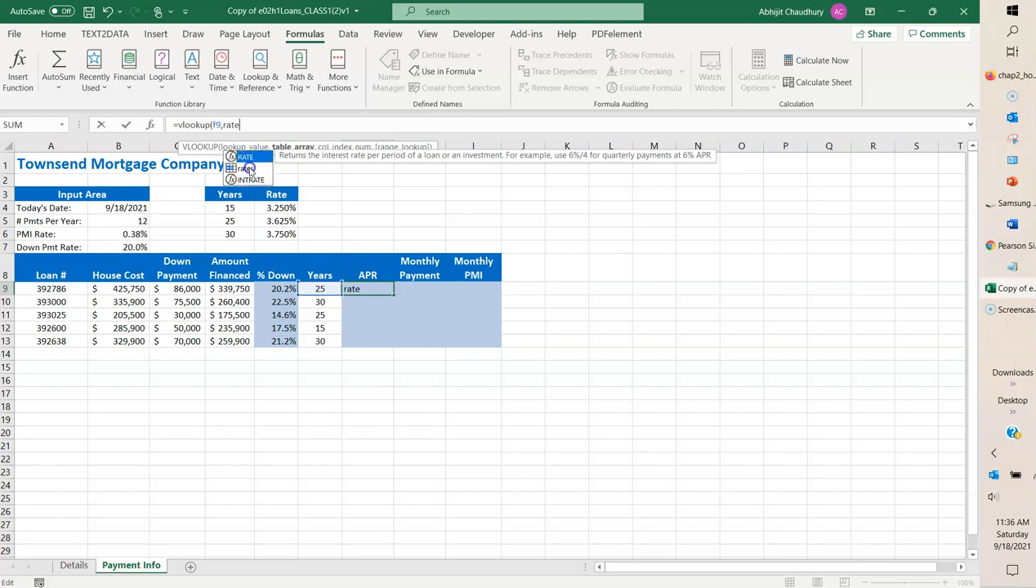
{"action": "left_click", "coordinate": [249, 169]}
{"action": "double_click", "coordinate": [249, 170]}
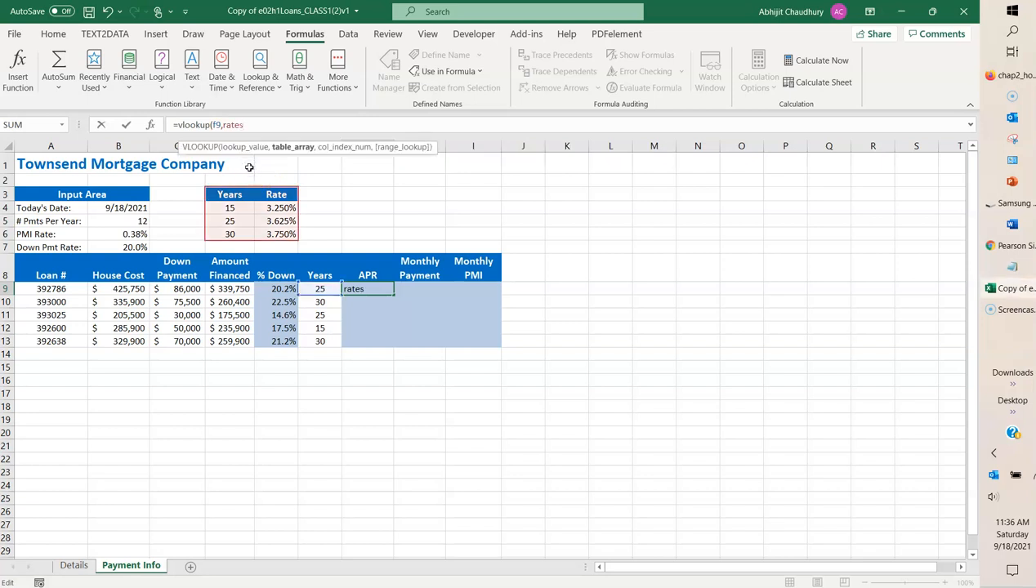
{"action": "type", "text": ",2"}
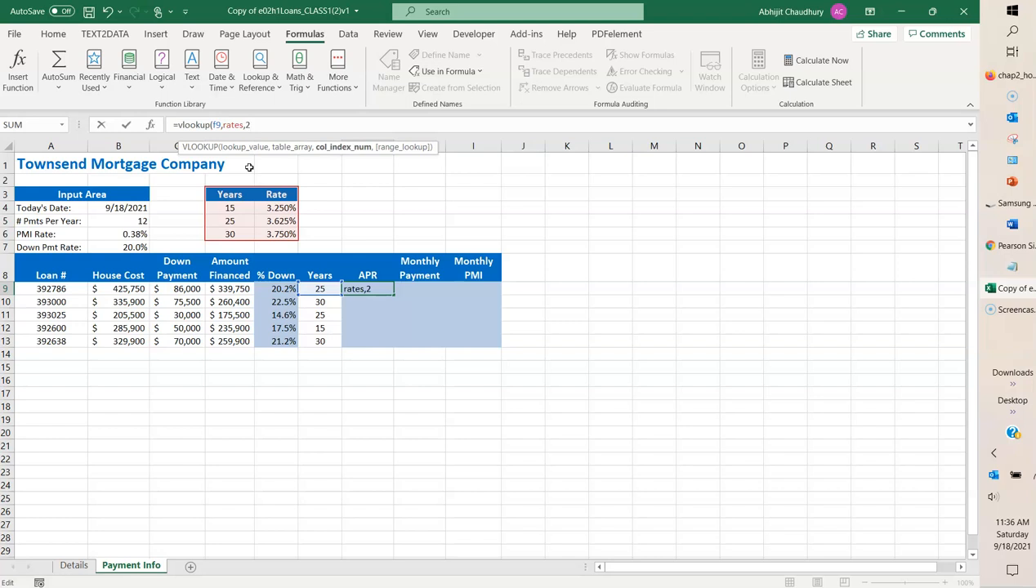
{"action": "type", "text": ","}
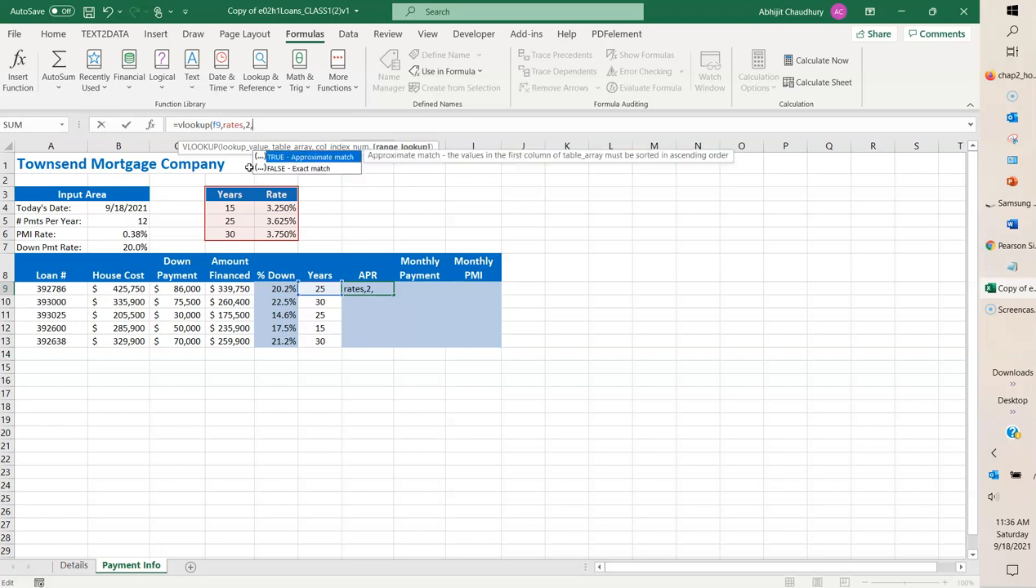
{"action": "left_click", "coordinate": [318, 170]}
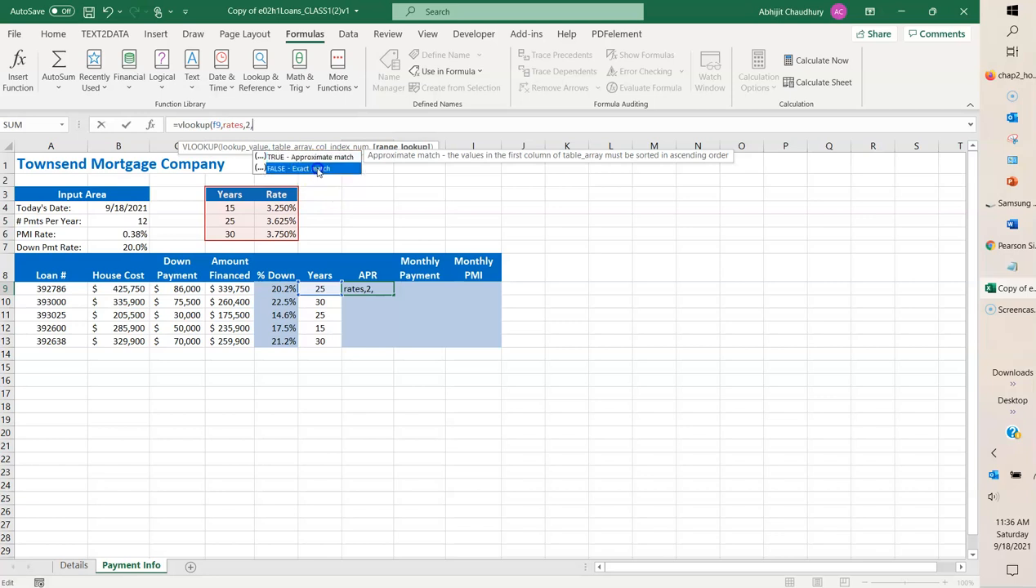
{"action": "double_click", "coordinate": [318, 169]}
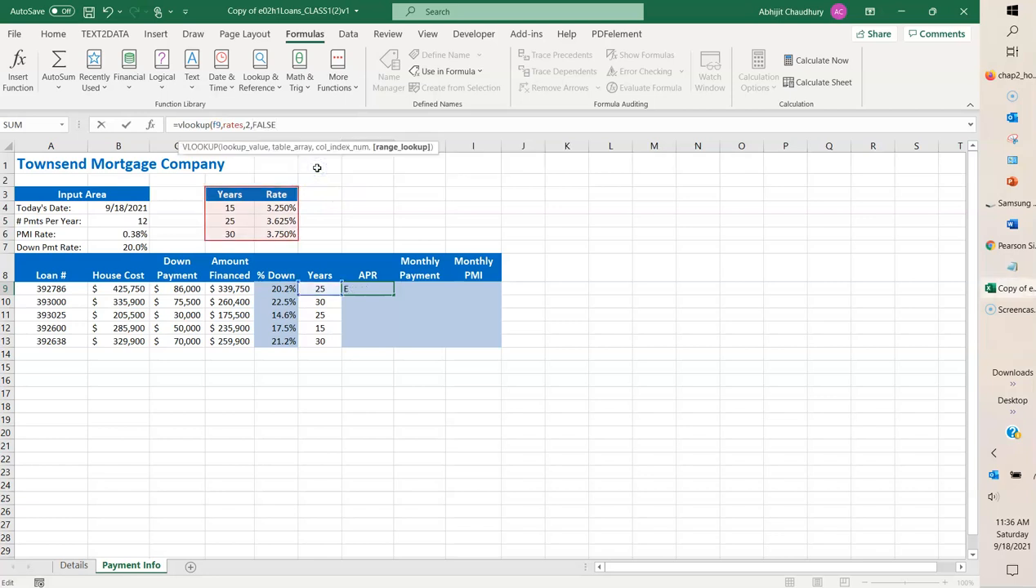
{"action": "type", "text": ")"}
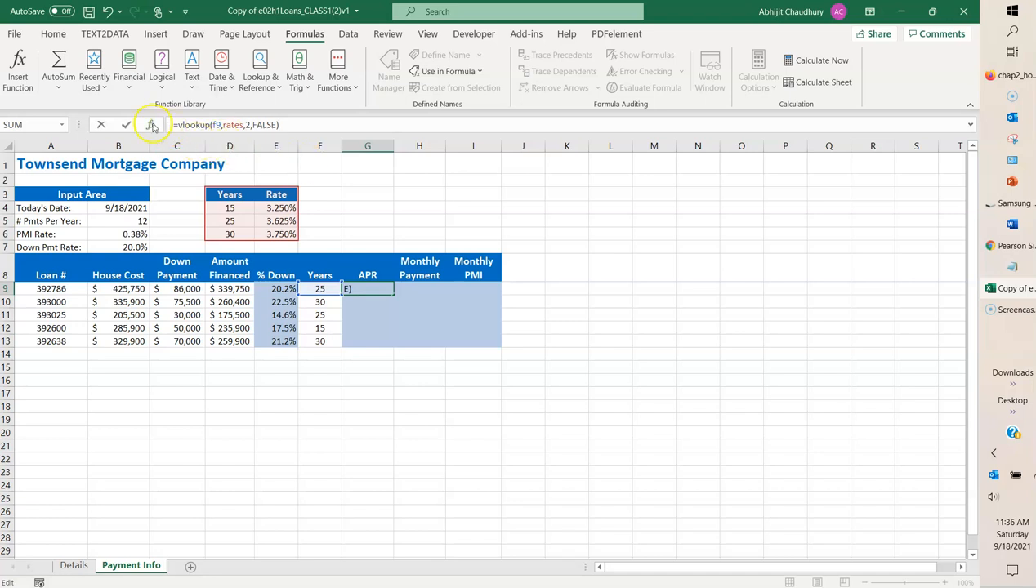
{"action": "left_click", "coordinate": [127, 125]}
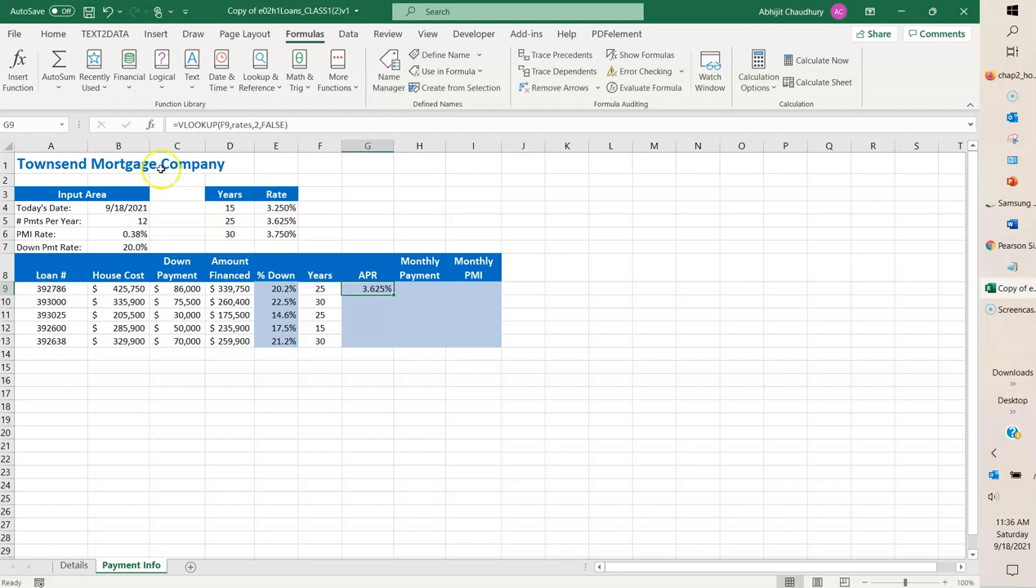
{"action": "left_click_drag", "start_coordinate": [394, 293], "coordinate": [393, 344]}
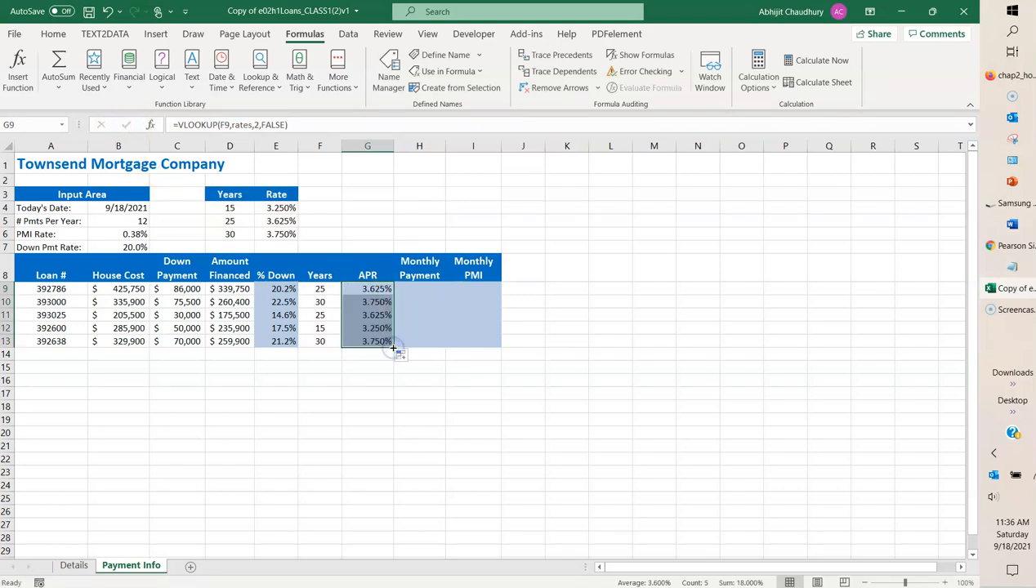
Calculate the first loan's Monthly Payment with =PMT(G9/$B$5,F9*$B$5,-D9,0,0) in cell H9.
{"action": "left_click", "coordinate": [417, 288]}
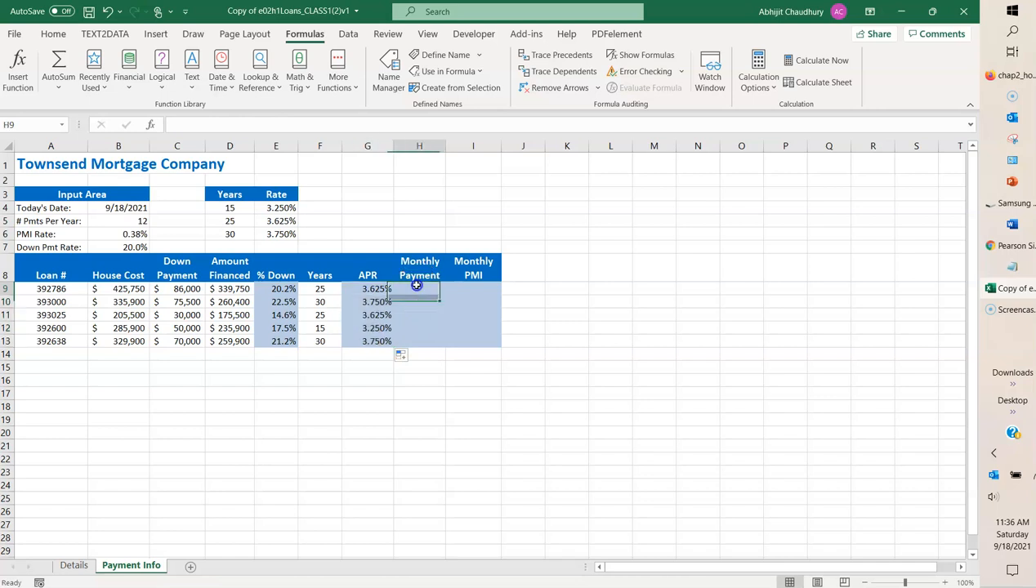
{"action": "left_click", "coordinate": [179, 125]}
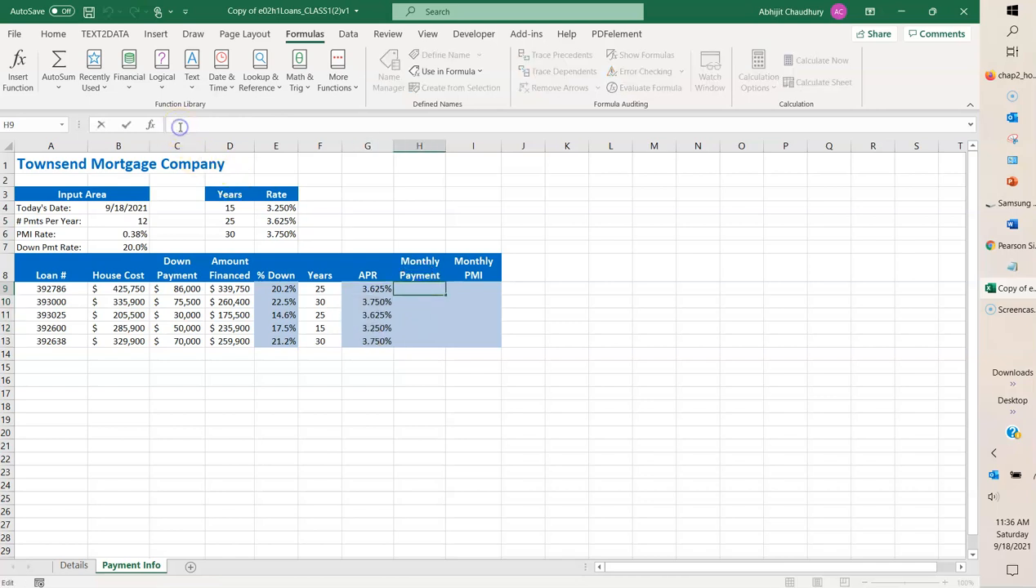
{"action": "type", "text": "=pmt"}
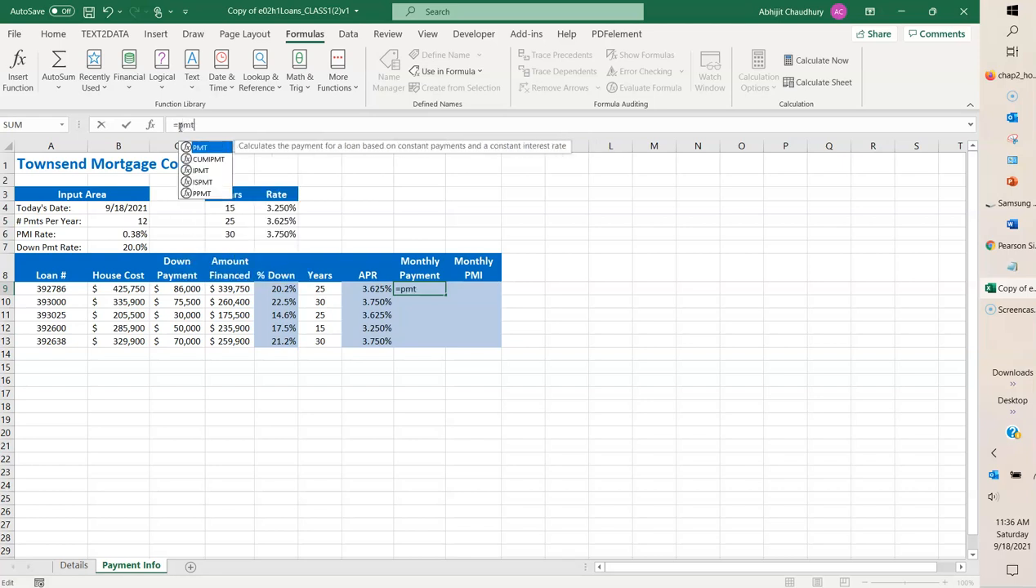
{"action": "type", "text": "9"}
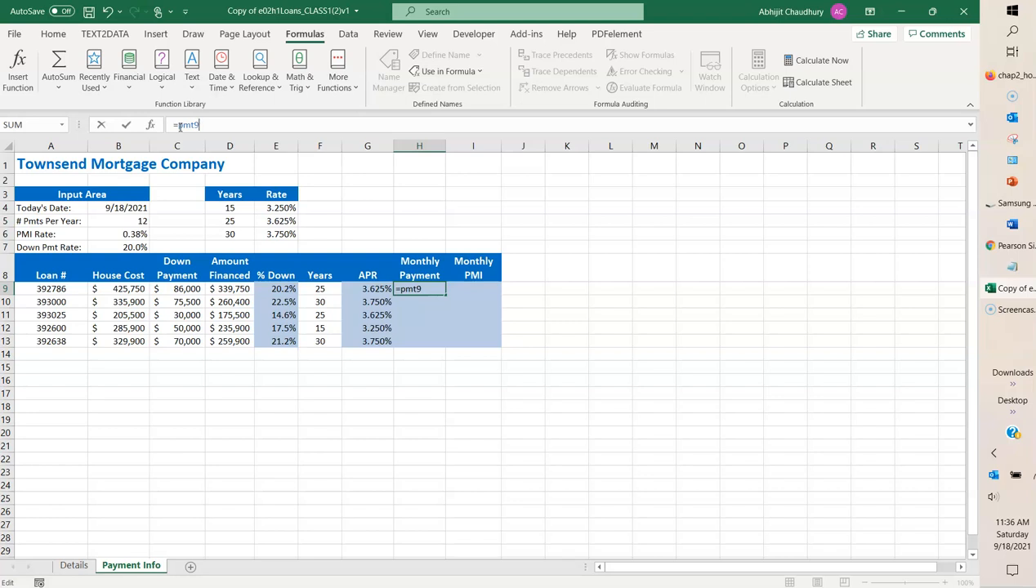
{"action": "type", "text": "g9"}
{"action": "key", "text": "BackSpace"}
{"action": "key", "text": "BackSpace"}
{"action": "key", "text": "BackSpace"}
{"action": "type", "text": "("}
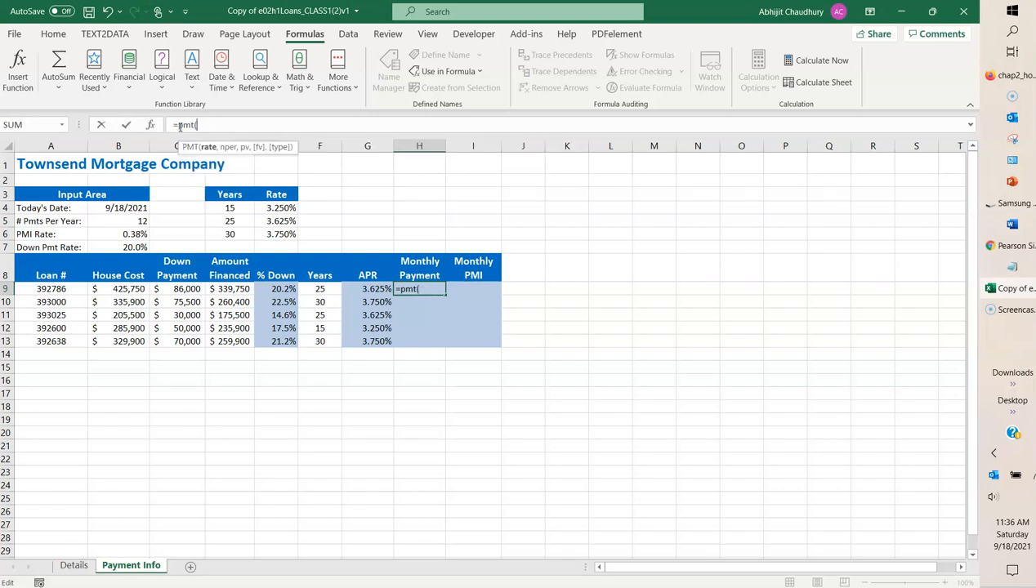
{"action": "type", "text": "g9/"}
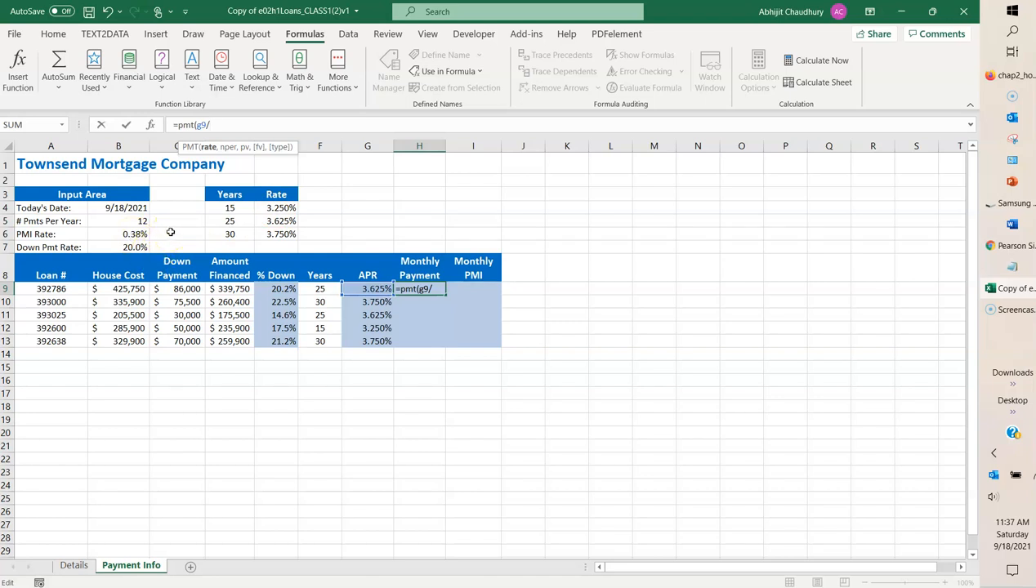
{"action": "type", "text": "b5"}
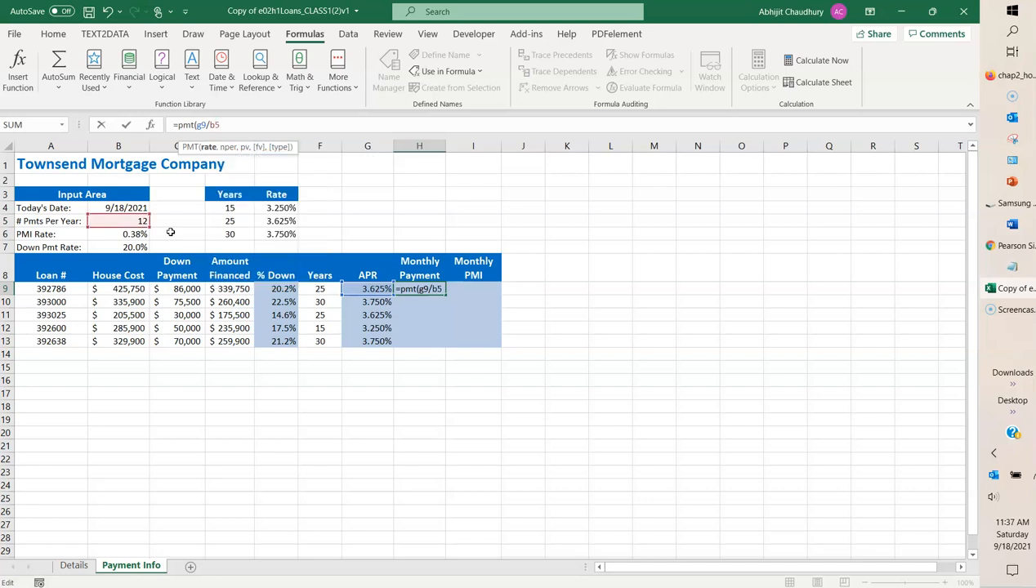
{"action": "key", "text": "F4"}
{"action": "type", "text": ","}
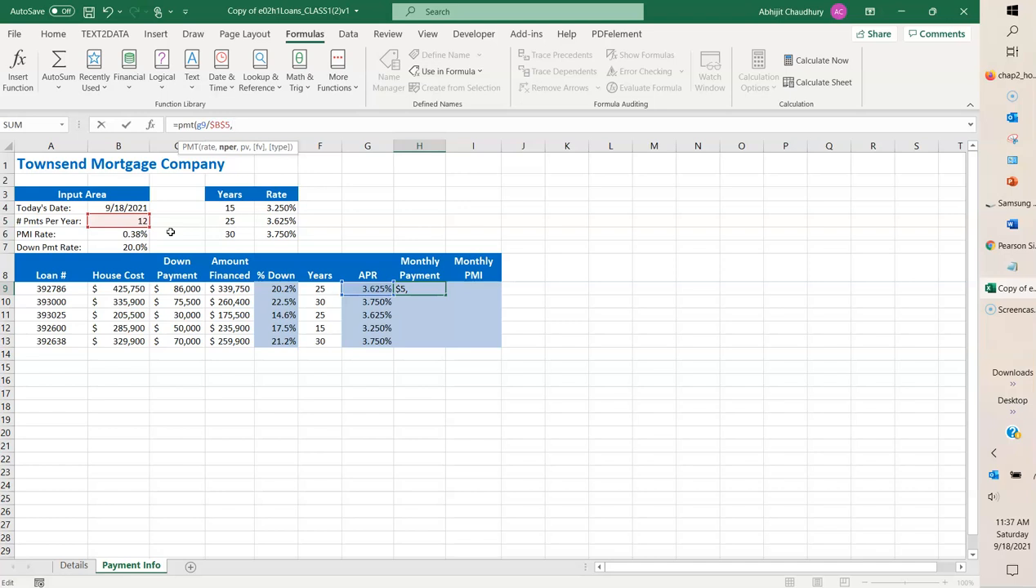
{"action": "type", "text": "f9*"}
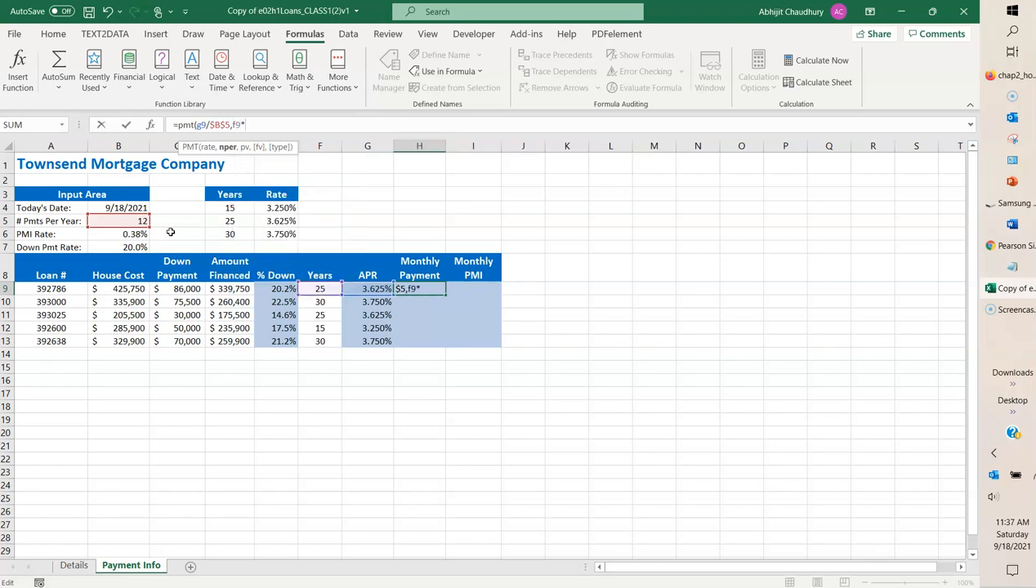
{"action": "type", "text": "b5"}
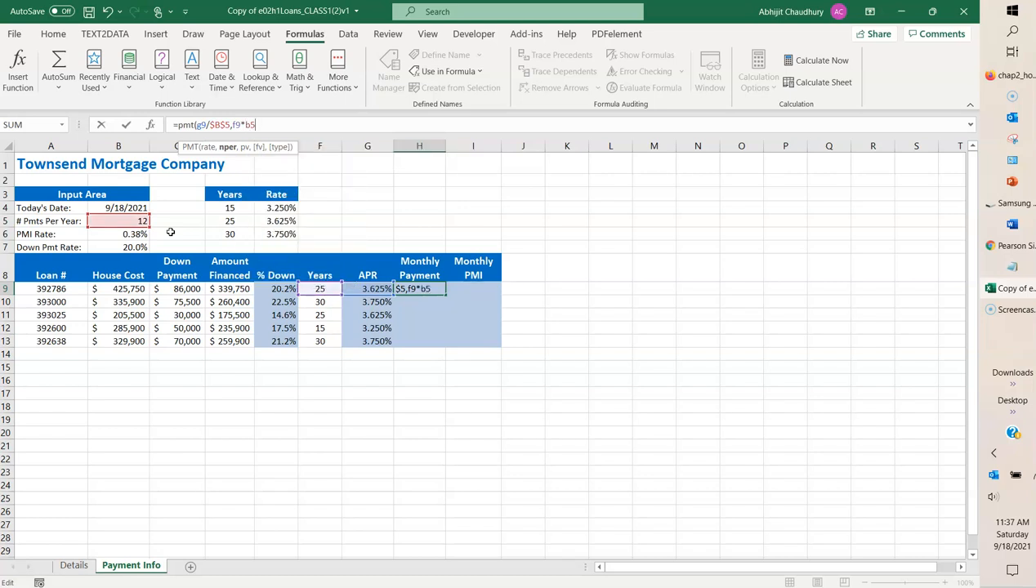
{"action": "key", "text": "F4"}
{"action": "type", "text": ",-d9"}
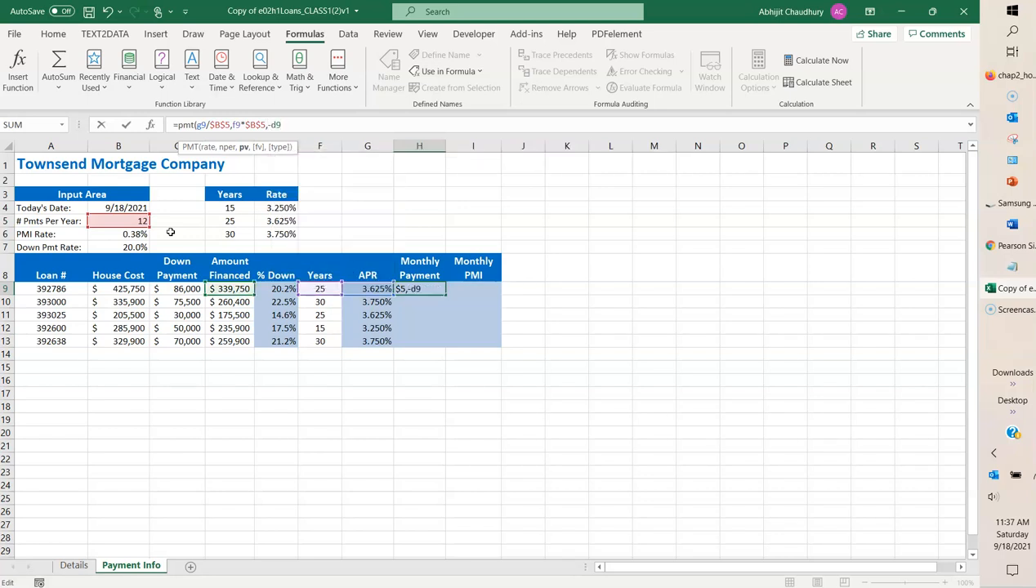
{"action": "type", "text": ",0,"}
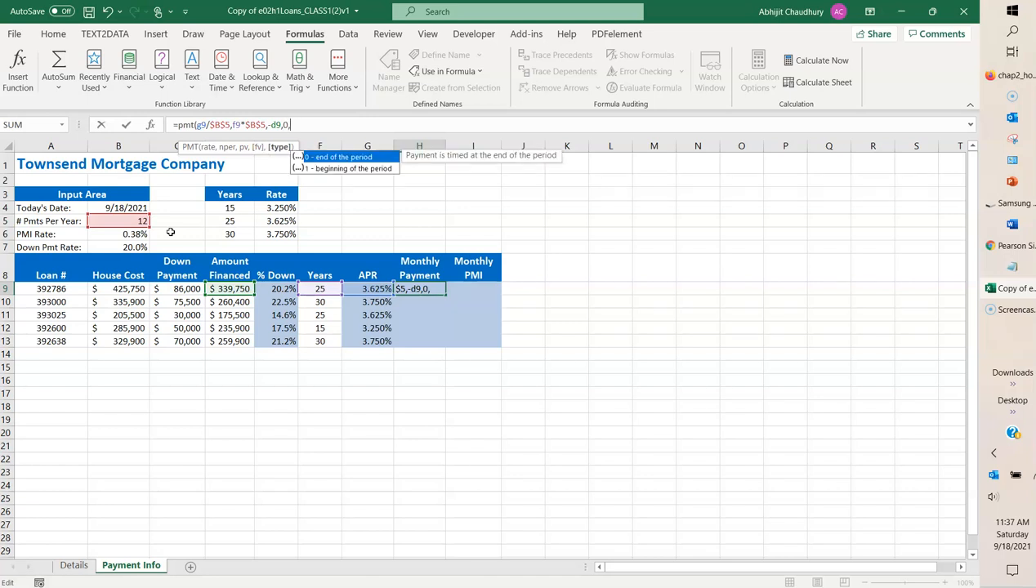
{"action": "type", "text": "1"}
{"action": "key", "text": "BackSpace"}
{"action": "type", "text": "0"}
{"action": "key", "text": "ctrl+Return"}
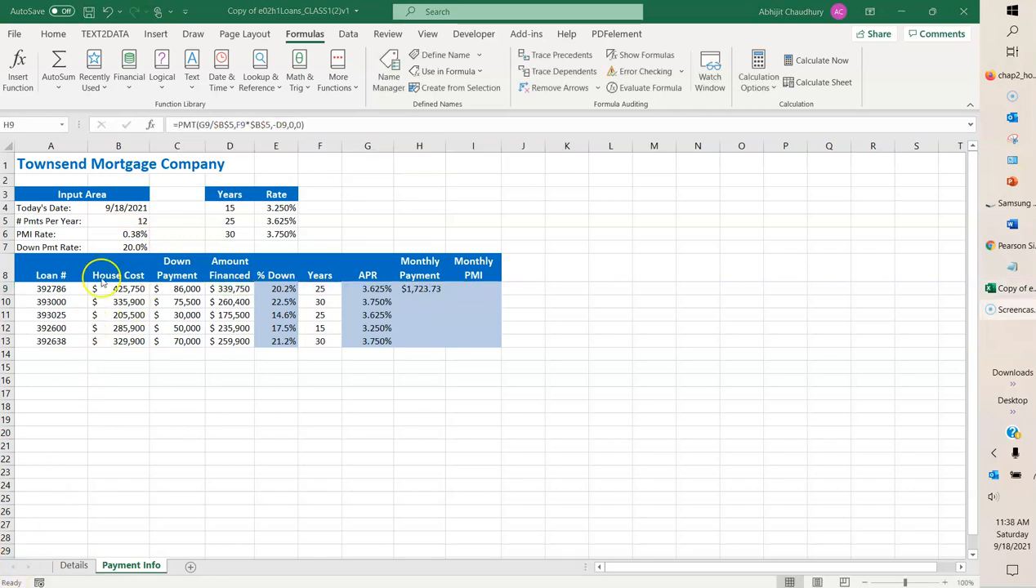
Review the Monthly Payment formula in H9 and fill it down to H13.
{"action": "left_click", "coordinate": [300, 127]}
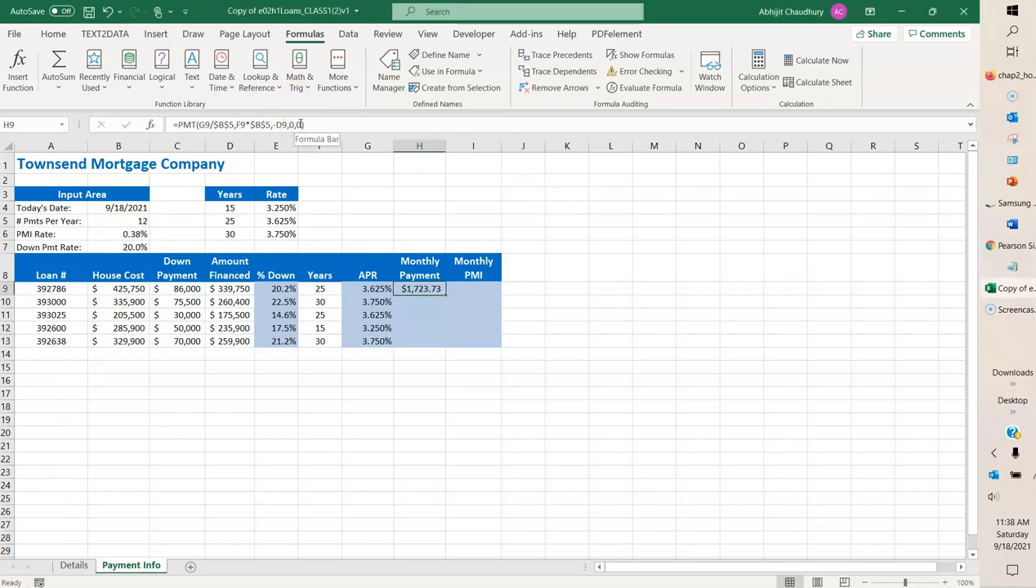
{"action": "left_click", "coordinate": [307, 123]}
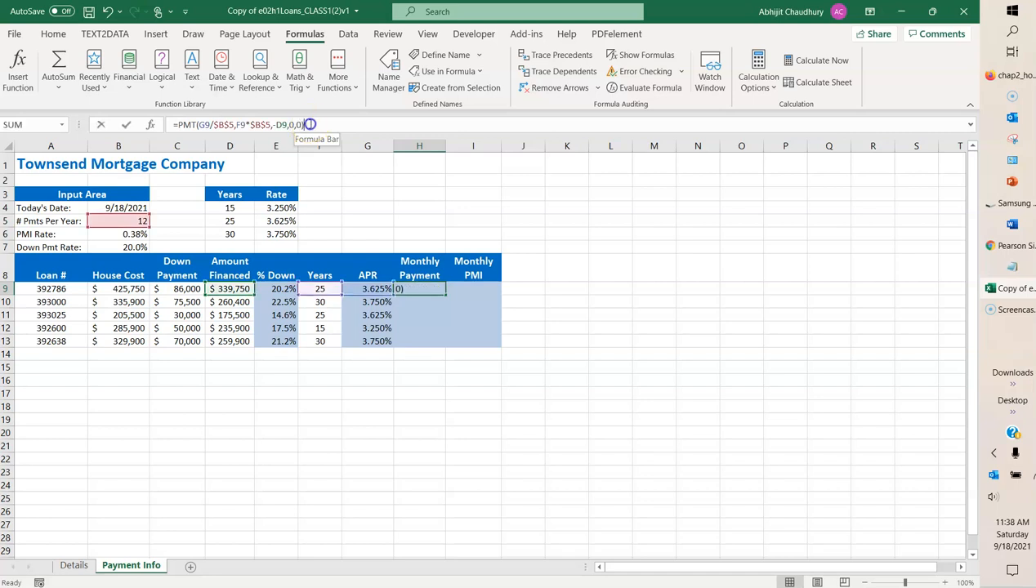
{"action": "left_click", "coordinate": [126, 125]}
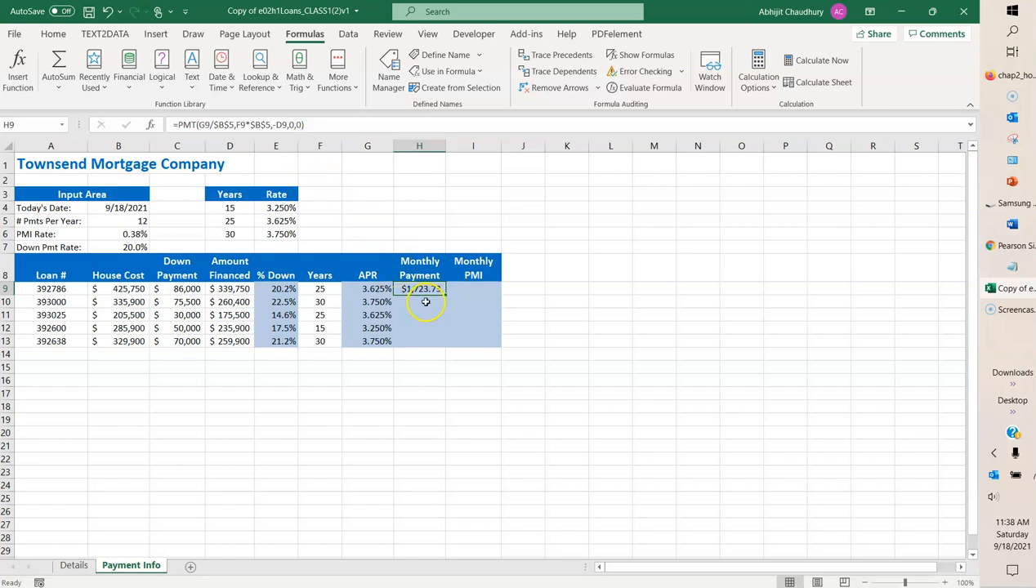
{"action": "left_click_drag", "start_coordinate": [445, 295], "coordinate": [444, 347]}
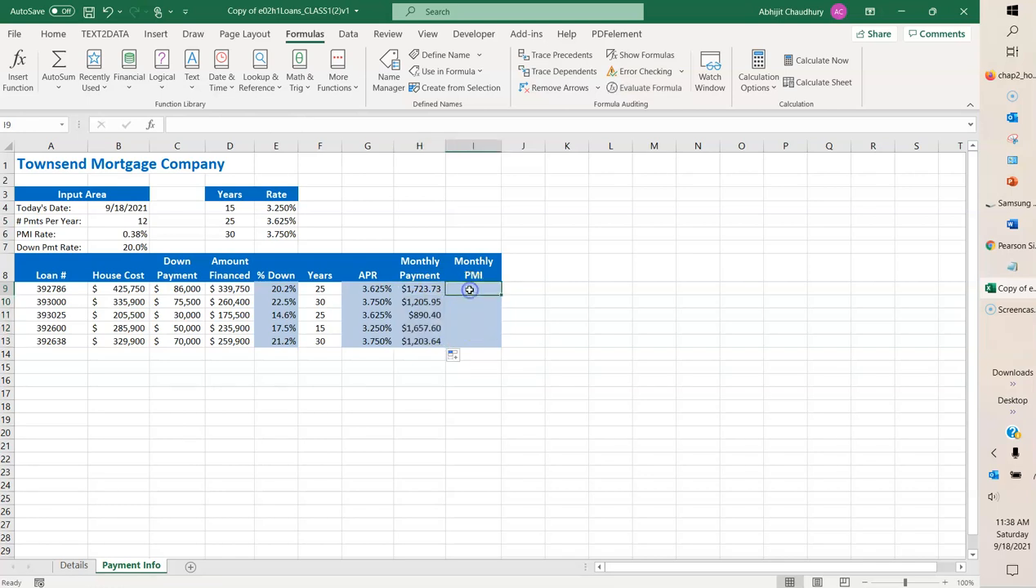
Calculate the first loan's Monthly PMI with =IF(E9>=$B$7,0,D9*$B$6/$B$5) in cell I9.
{"action": "left_click", "coordinate": [187, 124]}
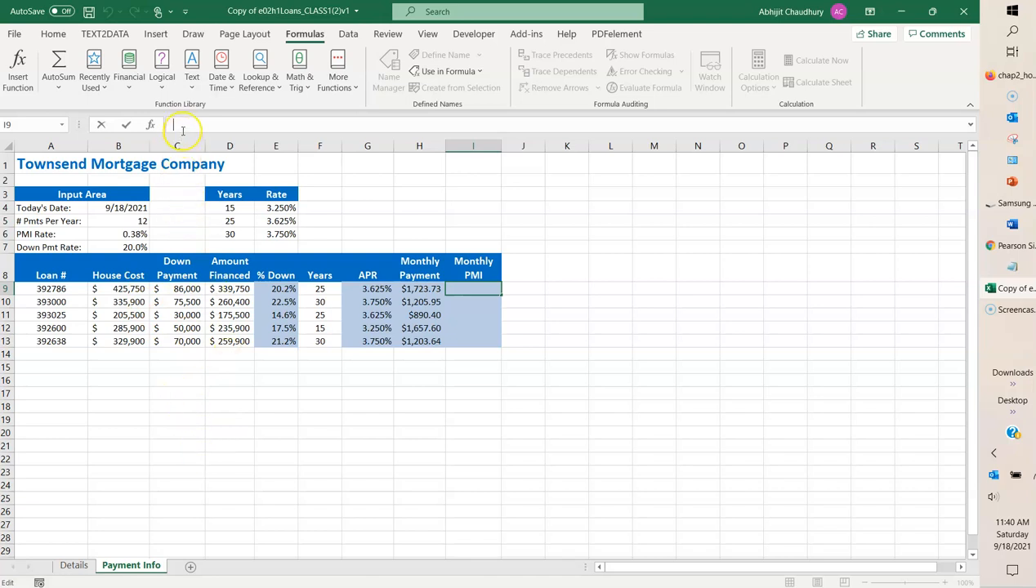
{"action": "type", "text": "=if"}
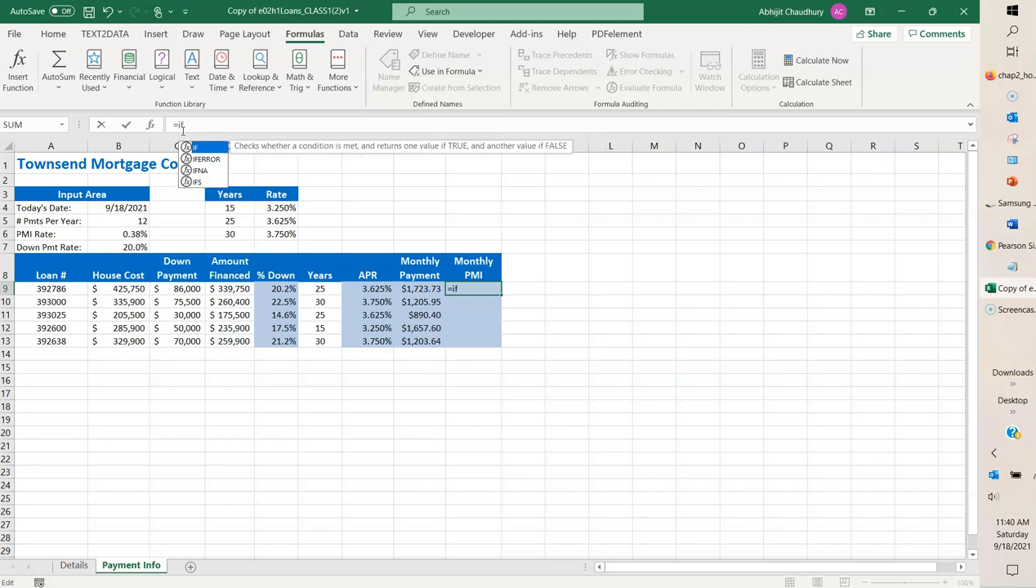
{"action": "type", "text": "(e9"}
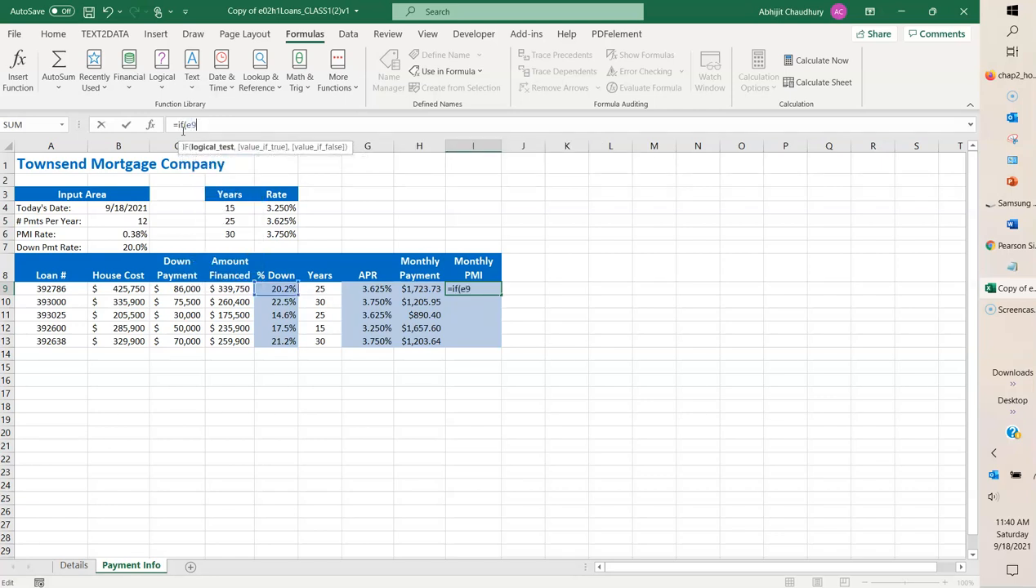
{"action": "type", "text": ">=b7"}
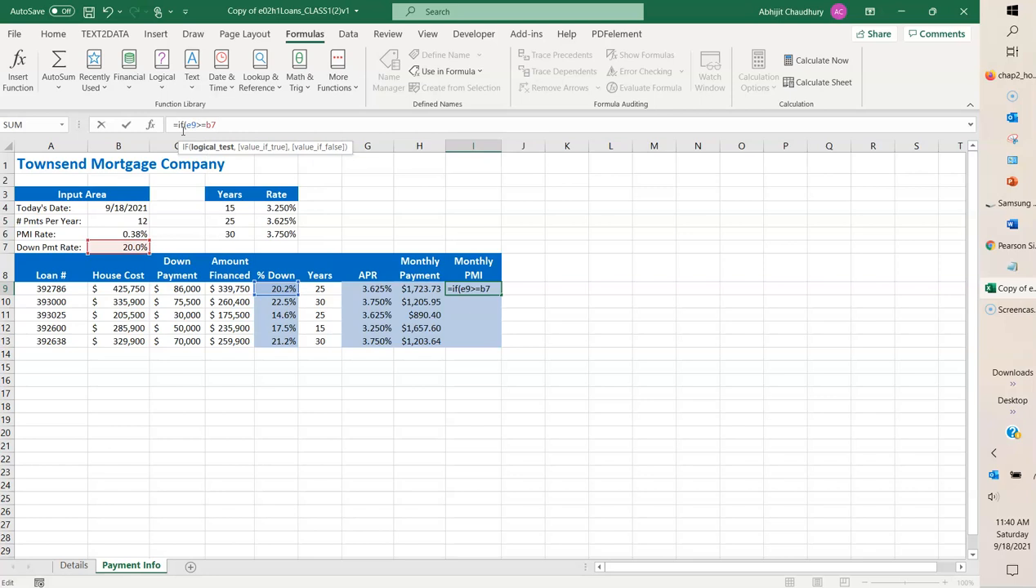
{"action": "key", "text": "F4"}
{"action": "type", "text": ",0,"}
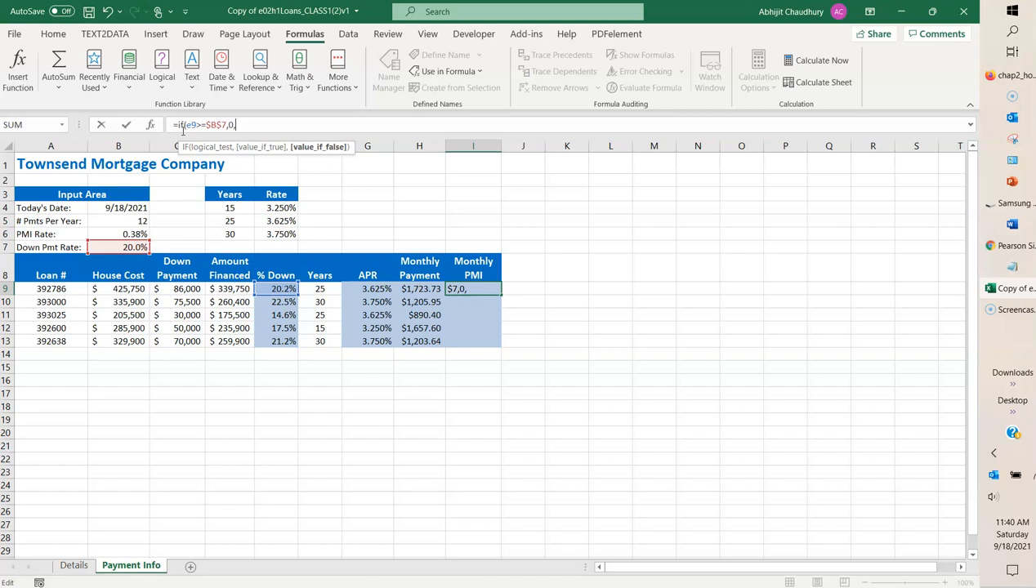
{"action": "type", "text": "d"}
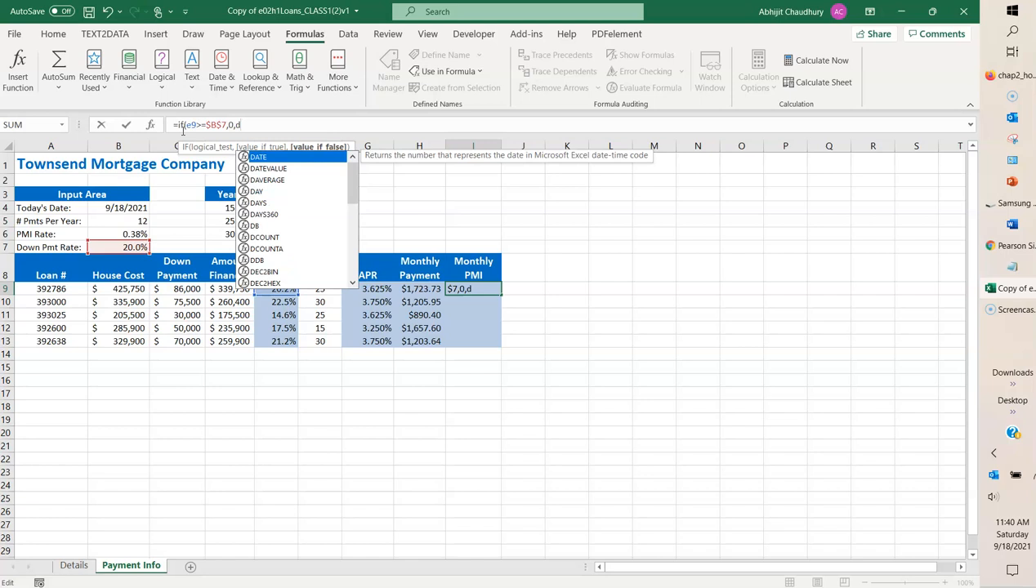
{"action": "type", "text": "9"}
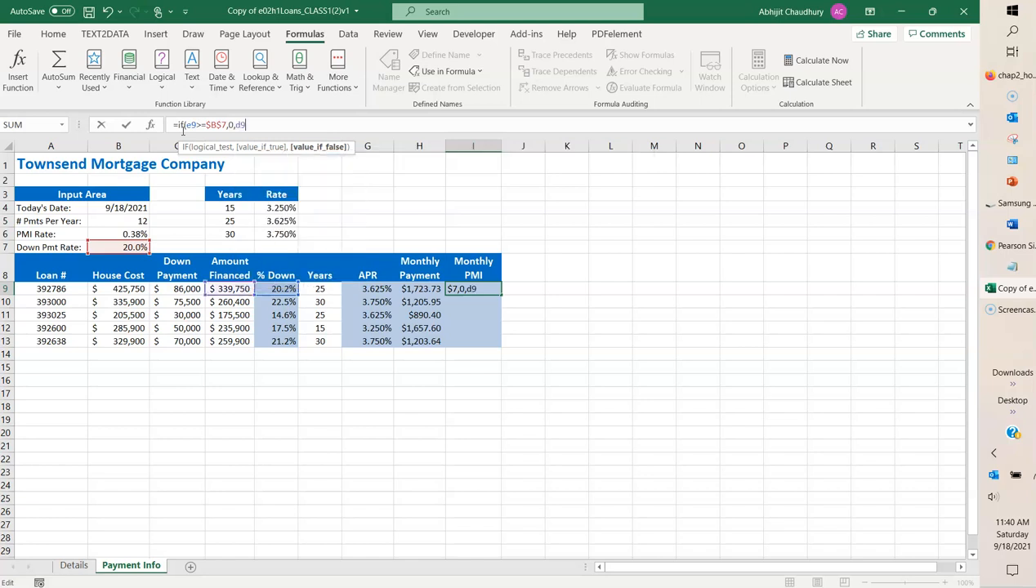
{"action": "type", "text": "*b6"}
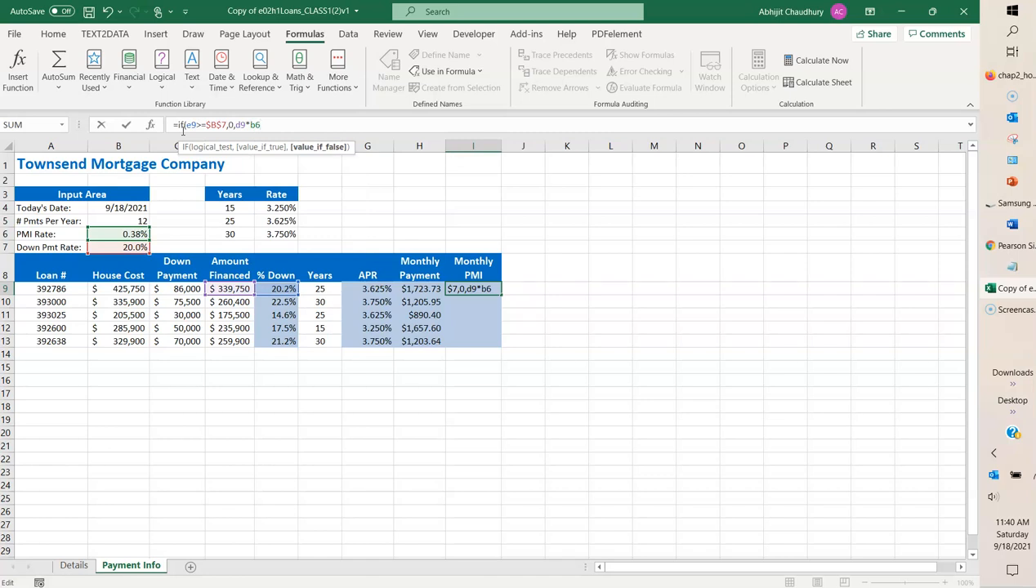
{"action": "key", "text": "F4"}
{"action": "type", "text": "/b5"}
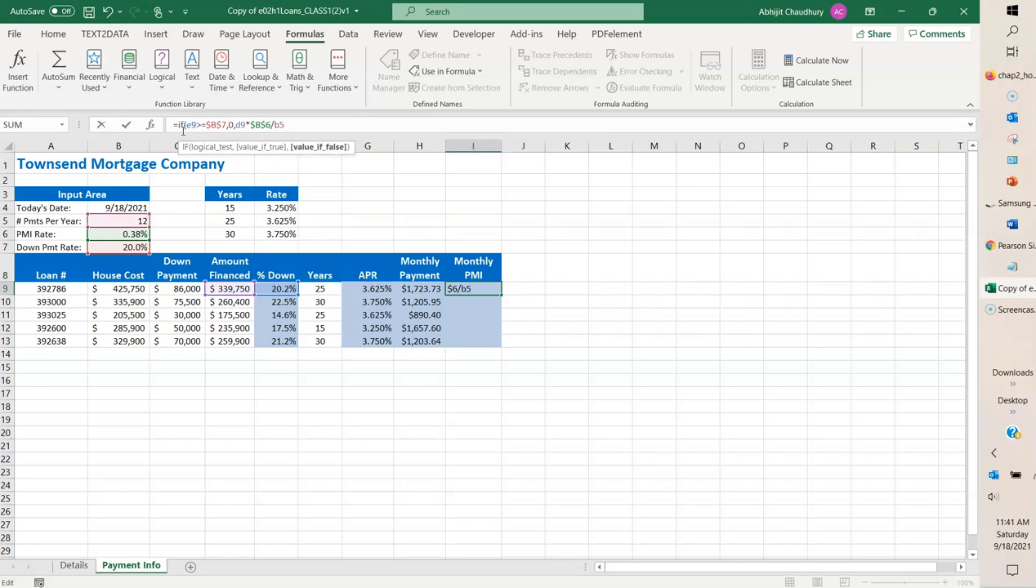
{"action": "key", "text": "F4"}
{"action": "type", "text": ")"}
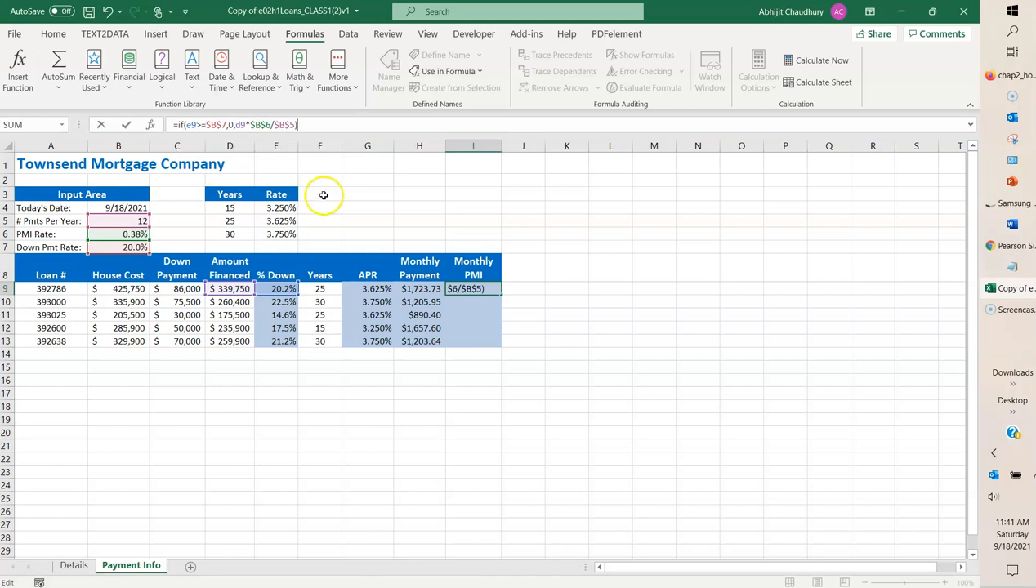
{"action": "left_click", "coordinate": [126, 124]}
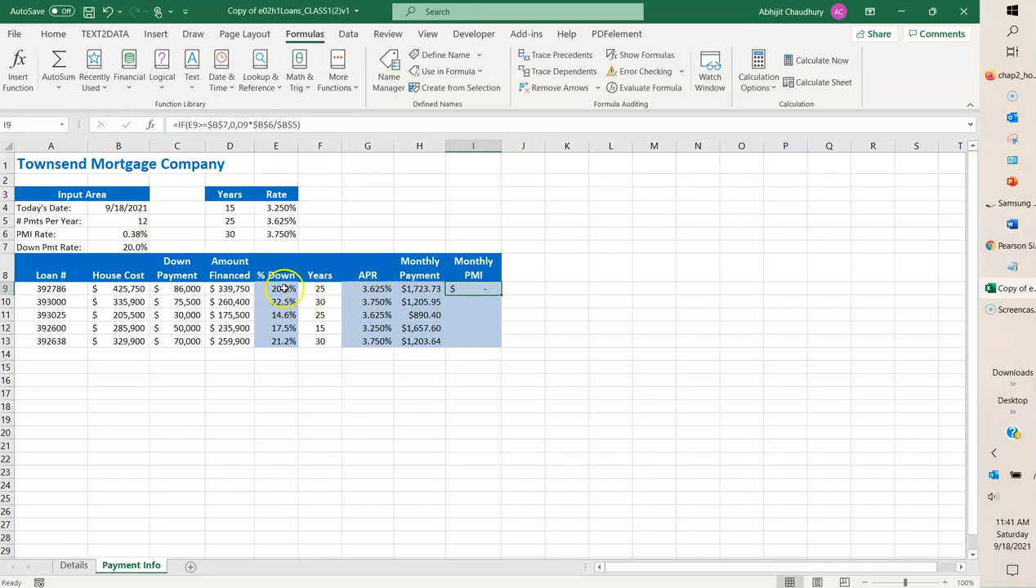
Fill the Monthly PMI formula from I9 down to I13 and save the workbook.
{"action": "left_click_drag", "start_coordinate": [502, 294], "coordinate": [494, 344]}
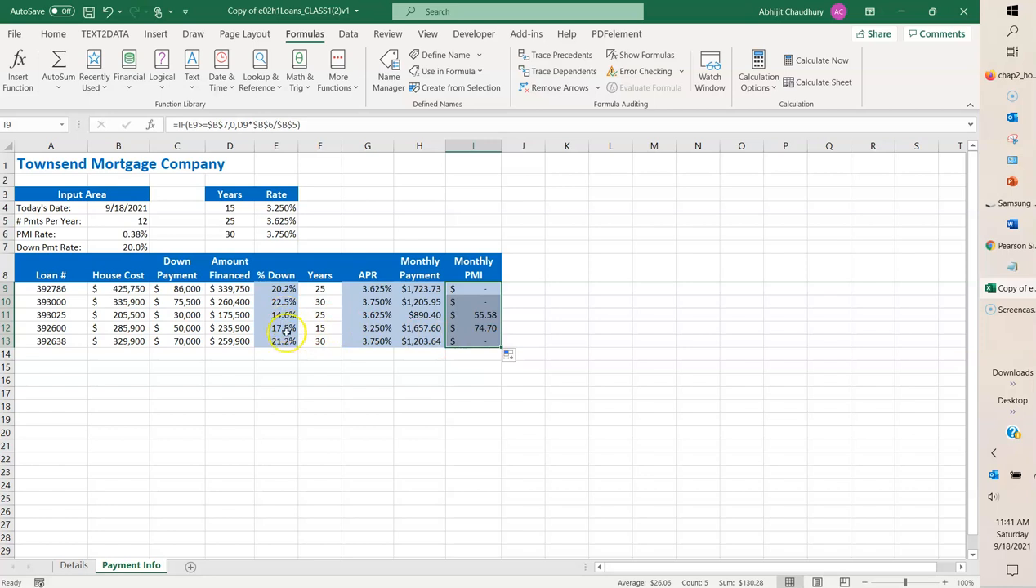
{"action": "left_click", "coordinate": [88, 11]}
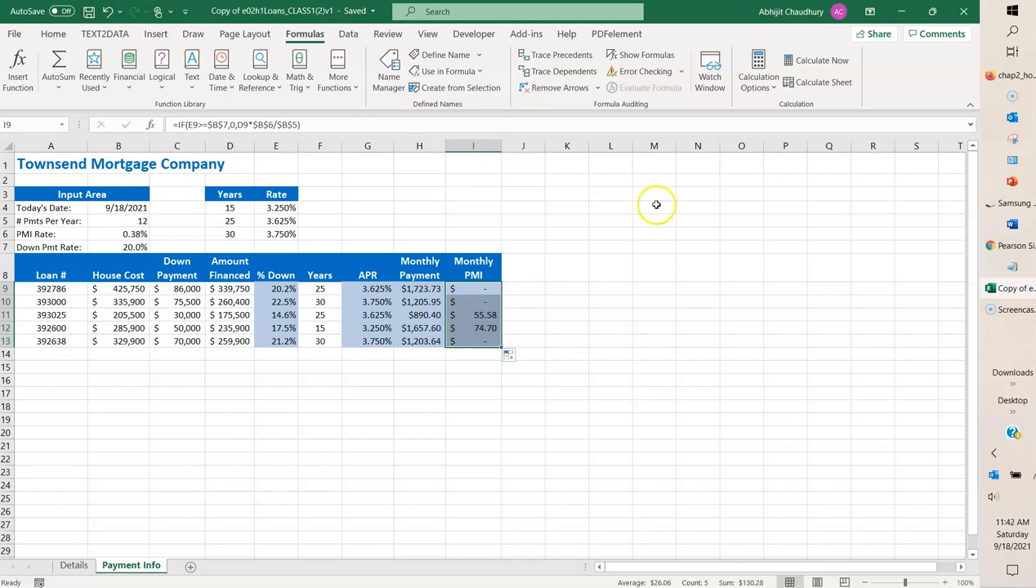
Switch to the Canvas course in the browser and view the Chapter 2 Loan&Grade files on the Modules page.
{"action": "left_click", "coordinate": [901, 11]}
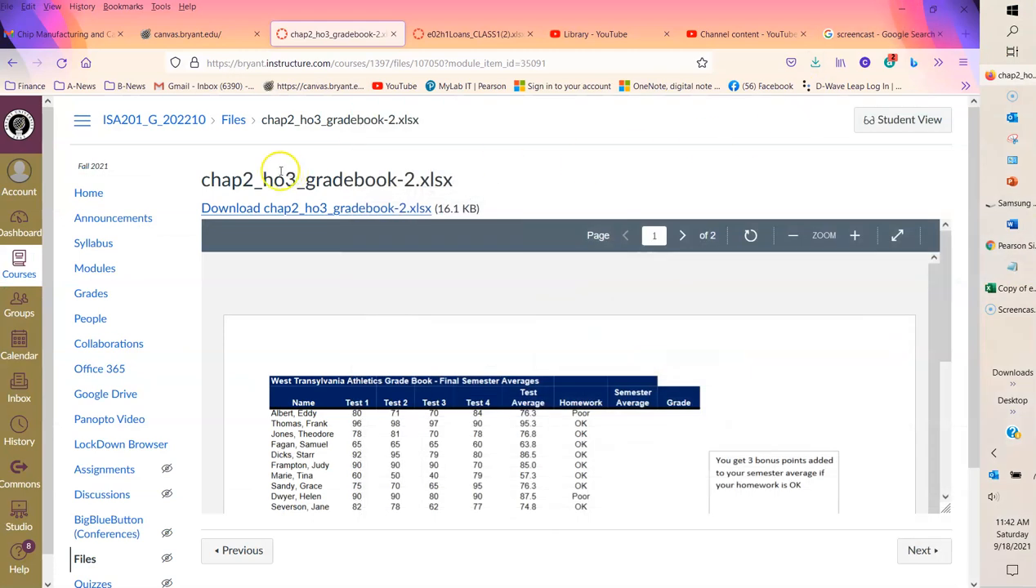
{"action": "left_click", "coordinate": [12, 64]}
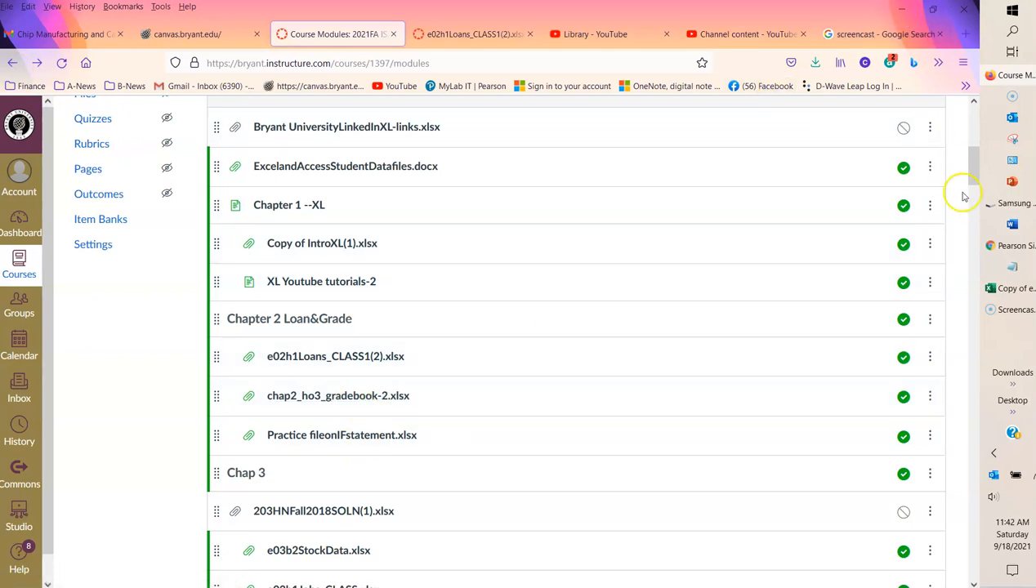
{"action": "mouse_move", "coordinate": [1009, 286]}
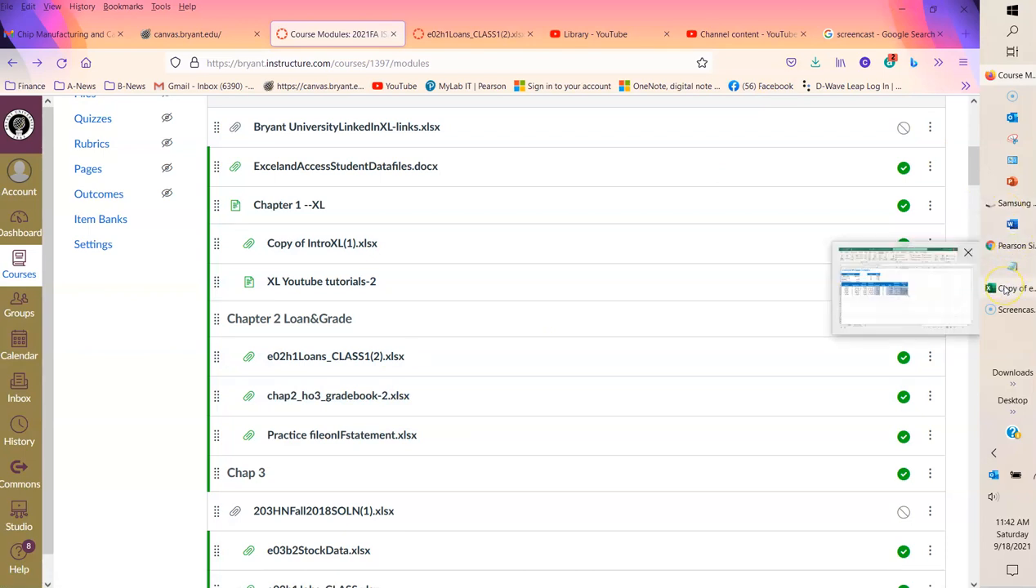
{"action": "left_click", "coordinate": [925, 313]}
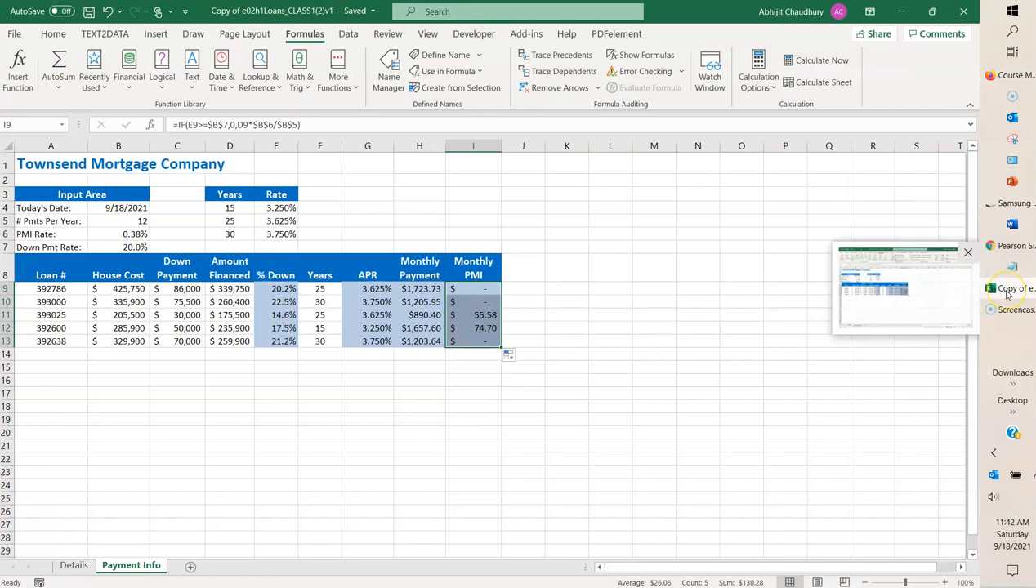
{"action": "left_click", "coordinate": [902, 14]}
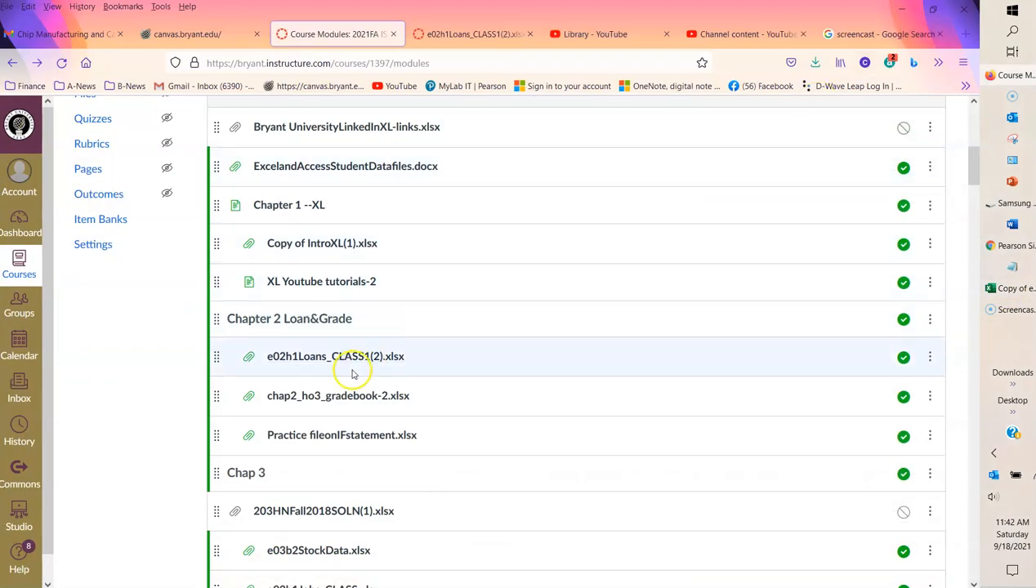
Download chap2_ho3_gradebook-2.xlsx from the Chapter 2 module, open it in Excel and enable editing.
{"action": "left_click", "coordinate": [325, 395]}
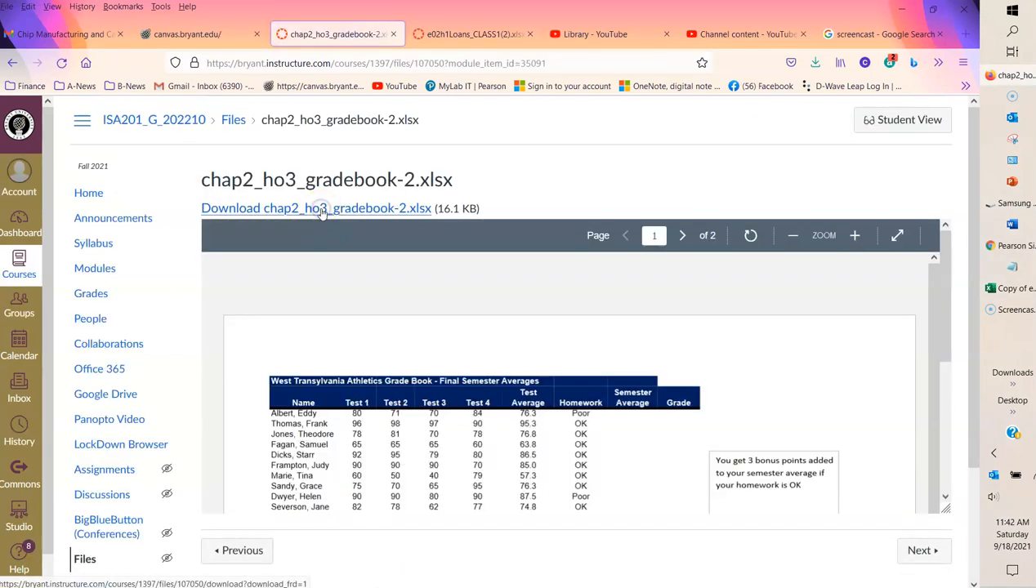
{"action": "left_click", "coordinate": [324, 209]}
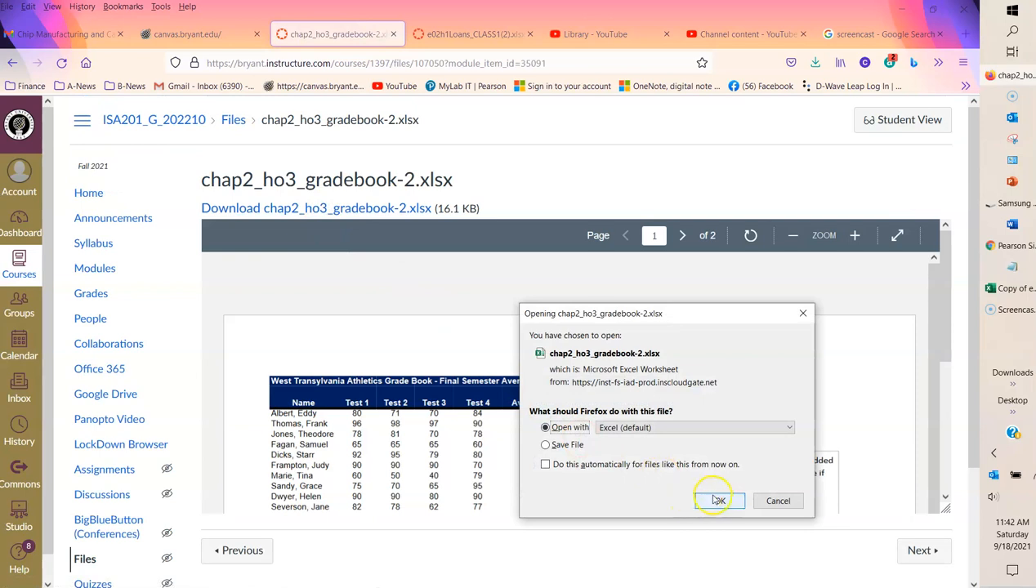
{"action": "left_click", "coordinate": [719, 500]}
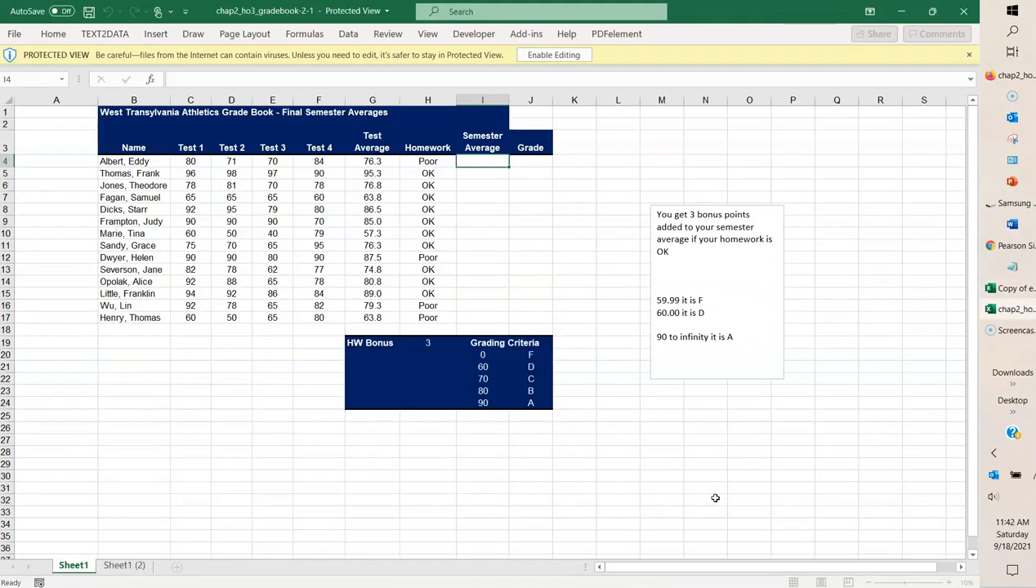
{"action": "left_click", "coordinate": [539, 54]}
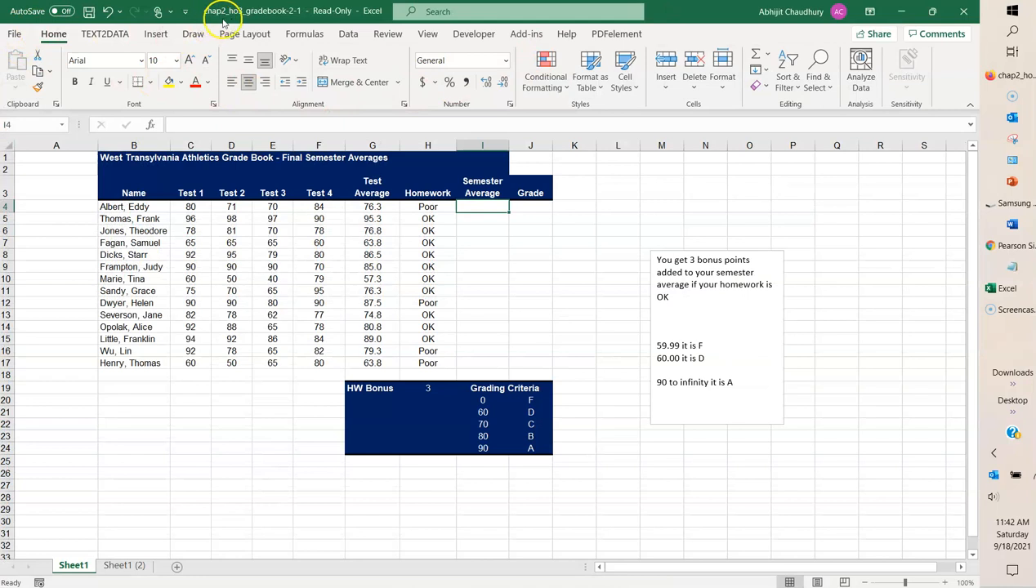
Save the gradebook workbook under the name Copy of chap2_ho3_gradebook-2-1v1 as an Excel Workbook.
{"action": "left_click", "coordinate": [14, 34]}
{"action": "left_click", "coordinate": [40, 217]}
{"action": "left_click", "coordinate": [492, 104]}
{"action": "left_click", "coordinate": [497, 104]}
{"action": "type", "text": "v1"}
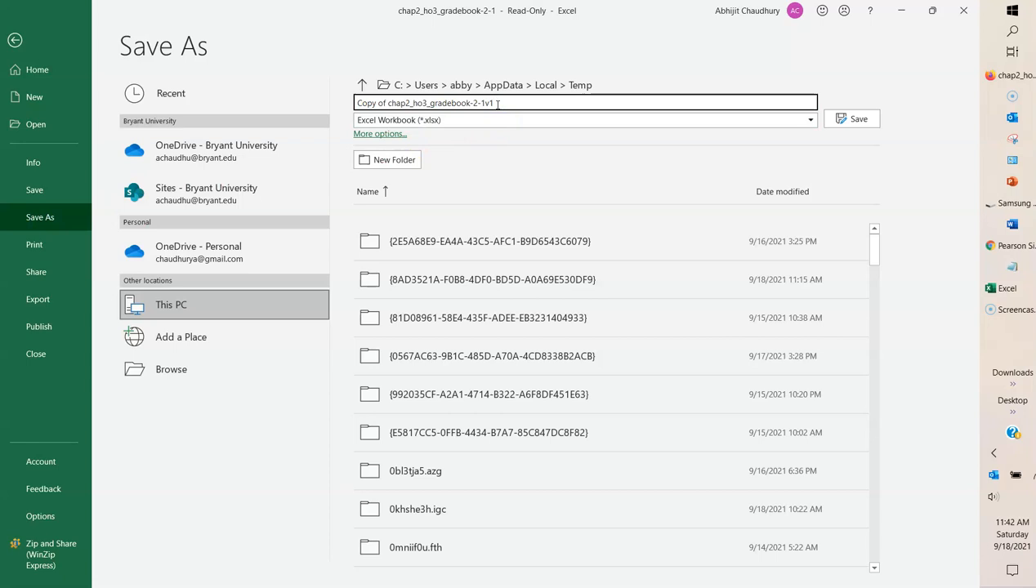
{"action": "left_click", "coordinate": [852, 119]}
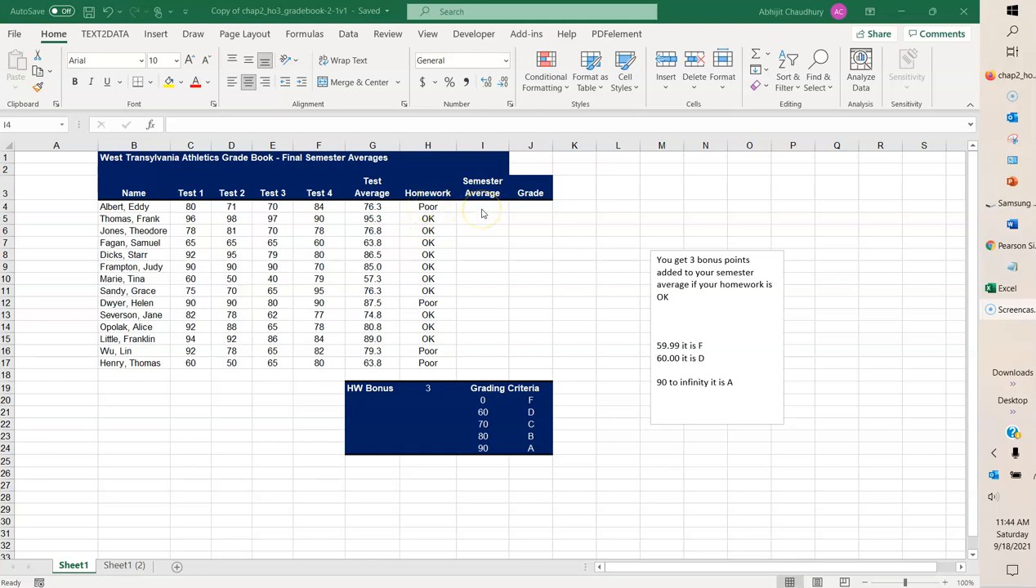
Calculate the Semester Average in I4 with =IF(H4="Poor",G4,G4+$H$19) and fill the formula down to I17.
{"action": "left_click", "coordinate": [207, 125]}
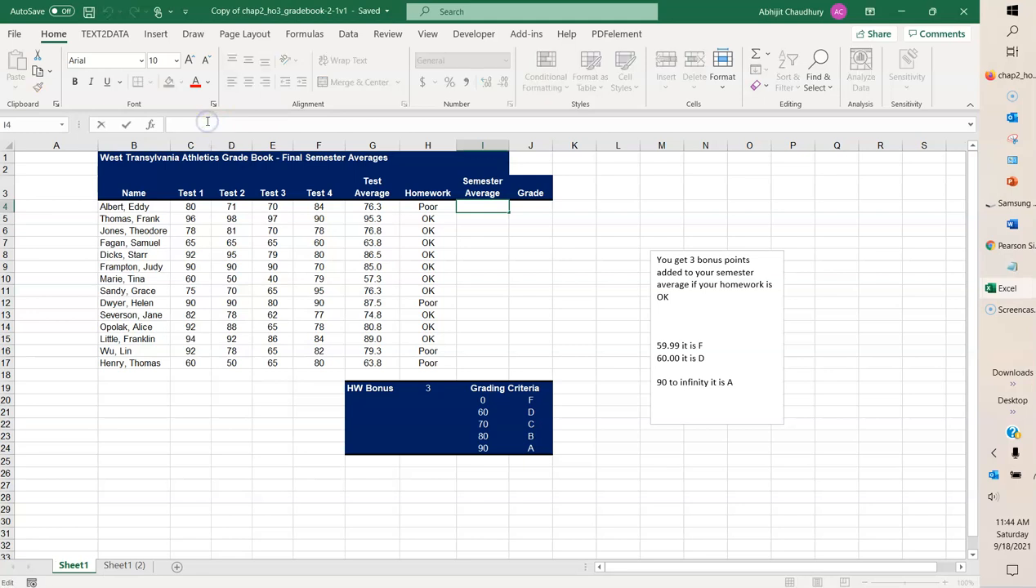
{"action": "type", "text": "=if"}
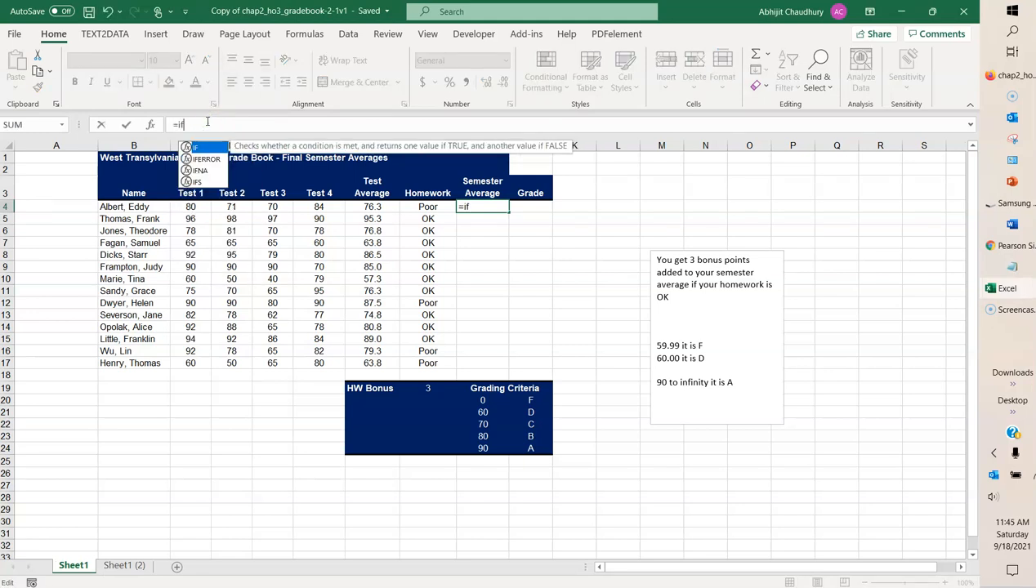
{"action": "type", "text": "("}
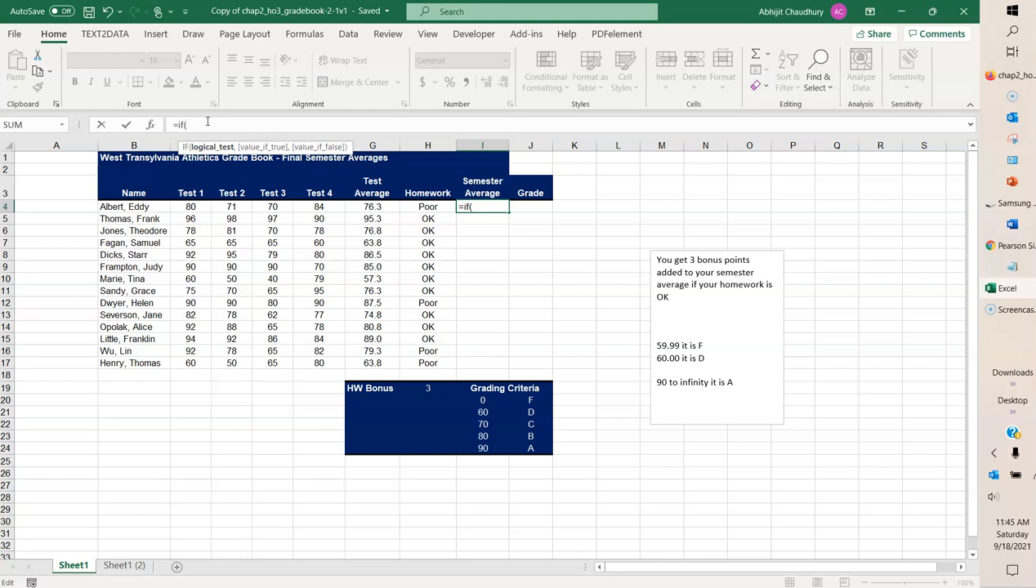
{"action": "type", "text": "h"}
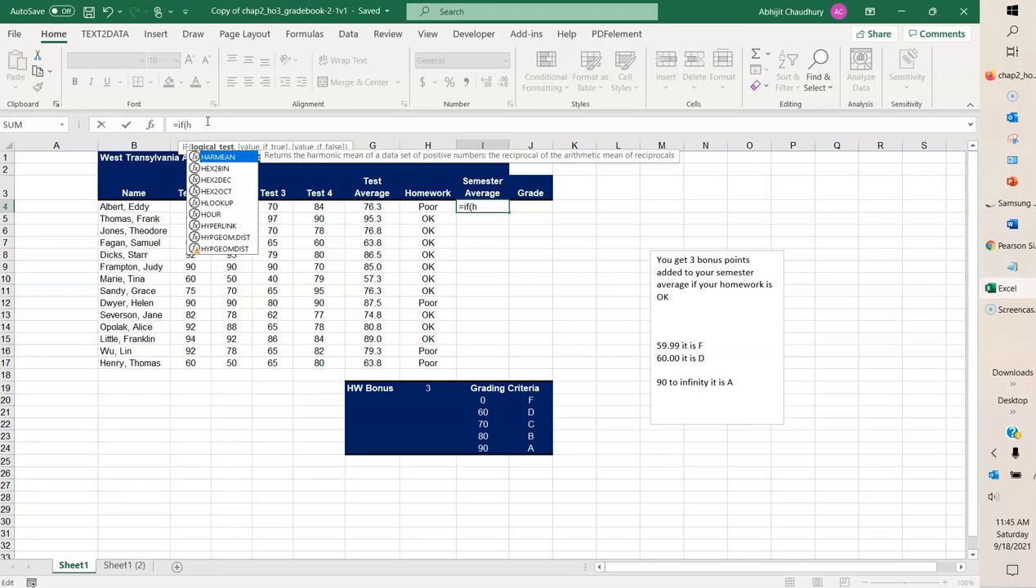
{"action": "type", "text": "4=\""}
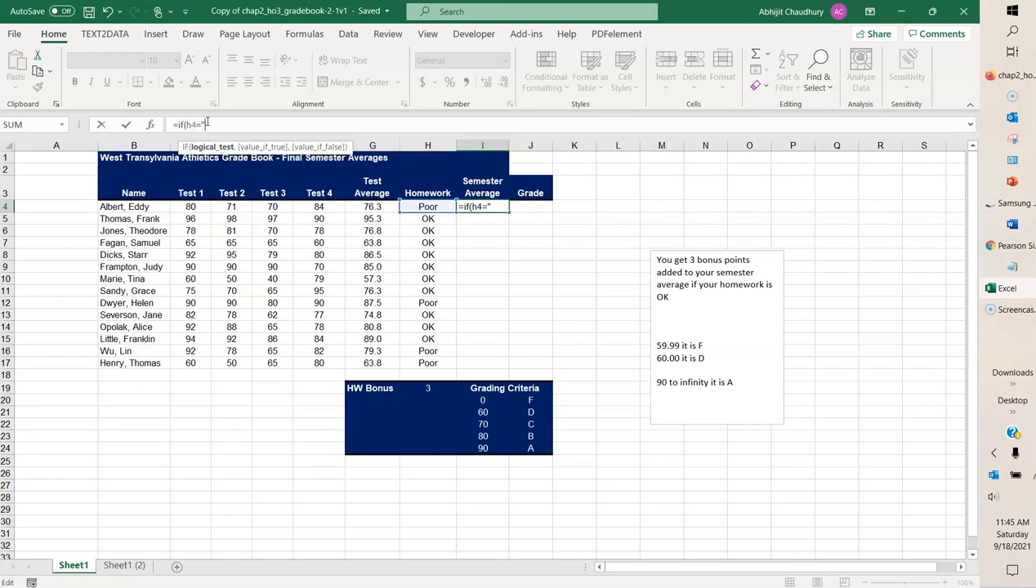
{"action": "type", "text": "Poor\","}
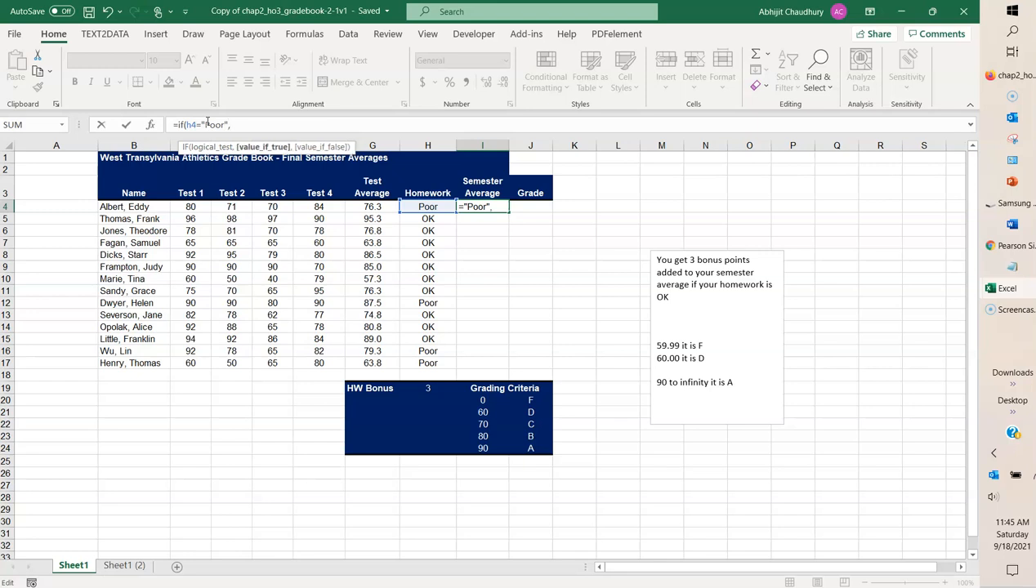
{"action": "type", "text": "g"}
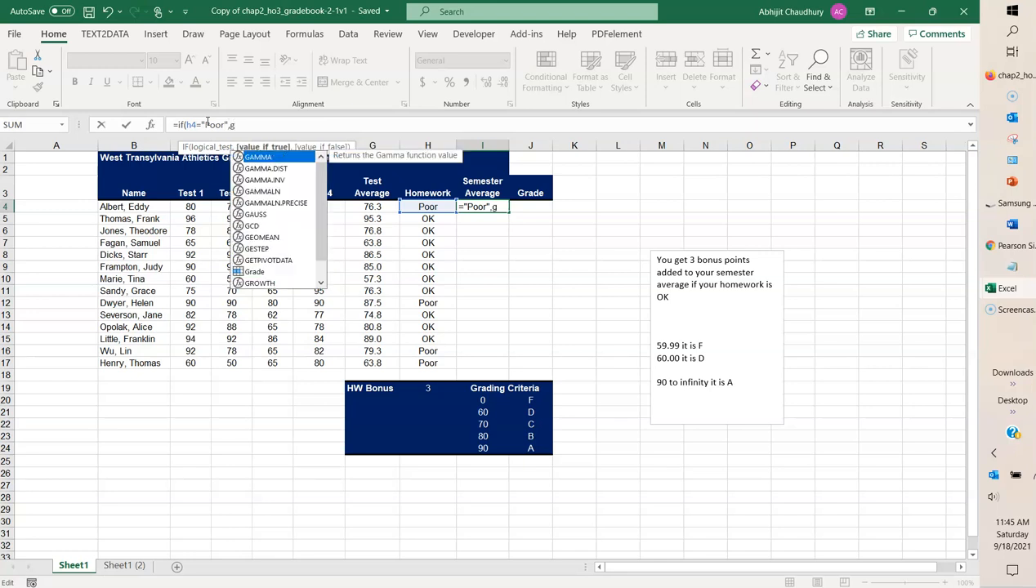
{"action": "type", "text": "4,g4"}
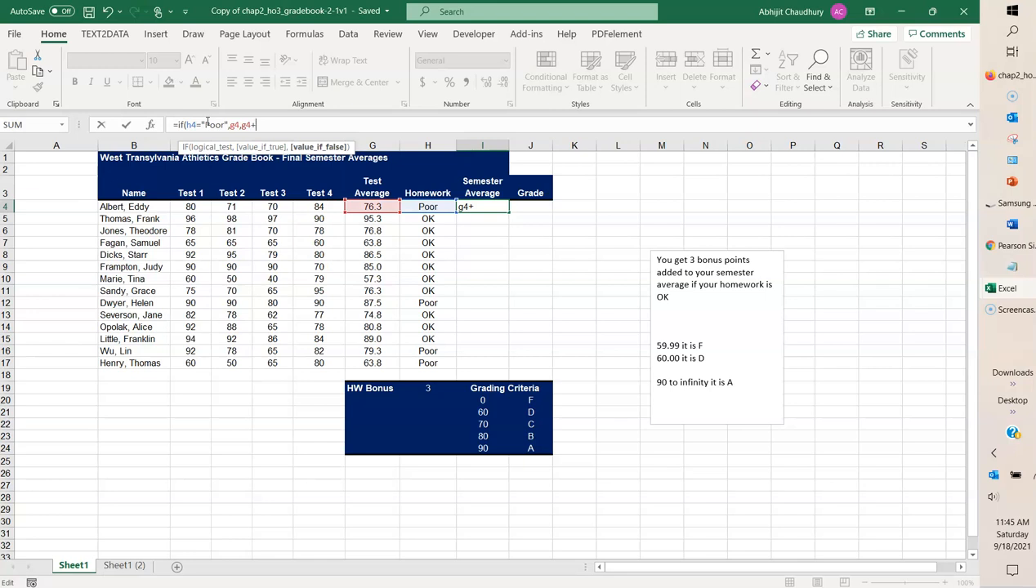
{"action": "type", "text": "+h1"}
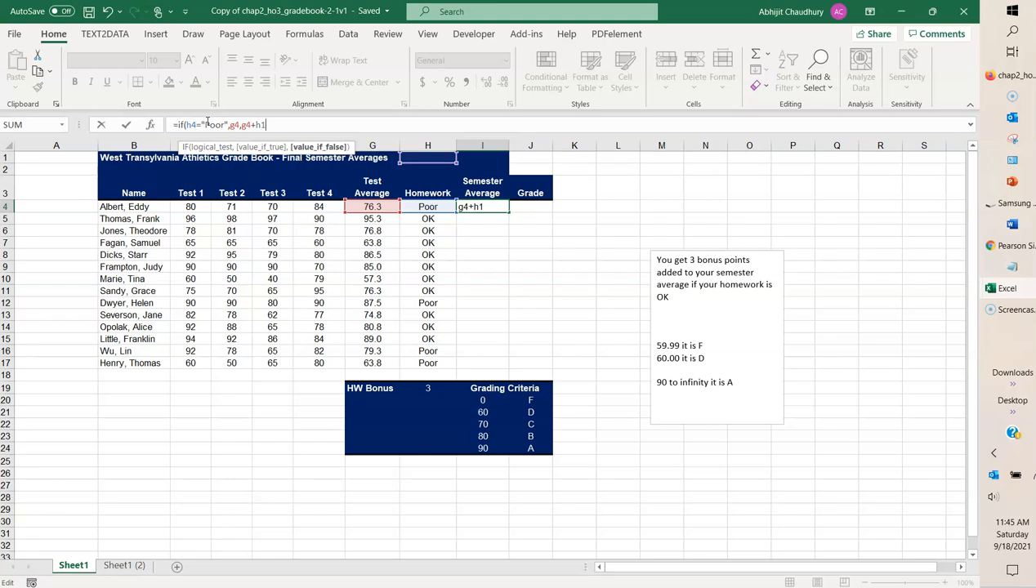
{"action": "type", "text": "9"}
{"action": "key", "text": "F4"}
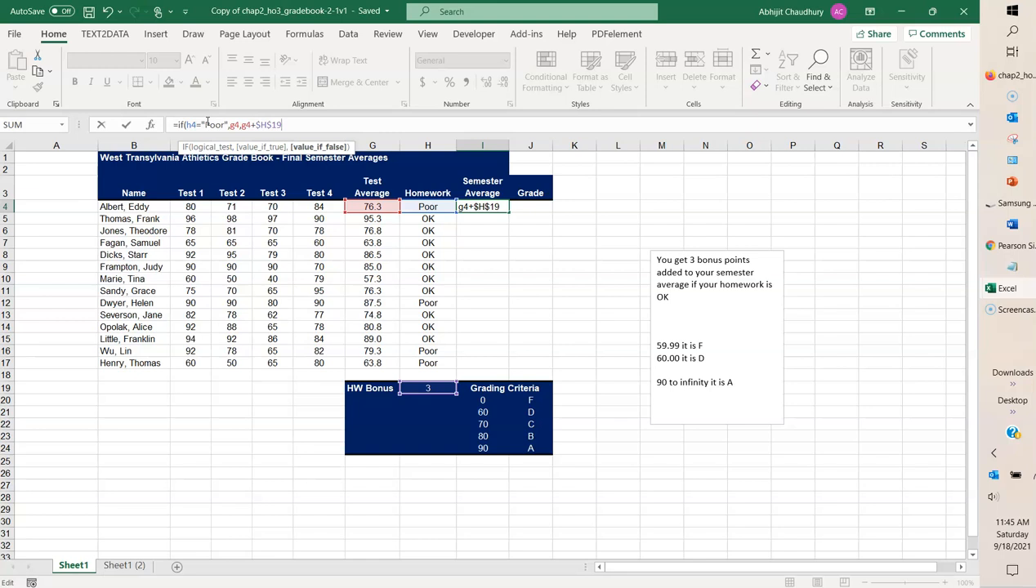
{"action": "left_click", "coordinate": [125, 127]}
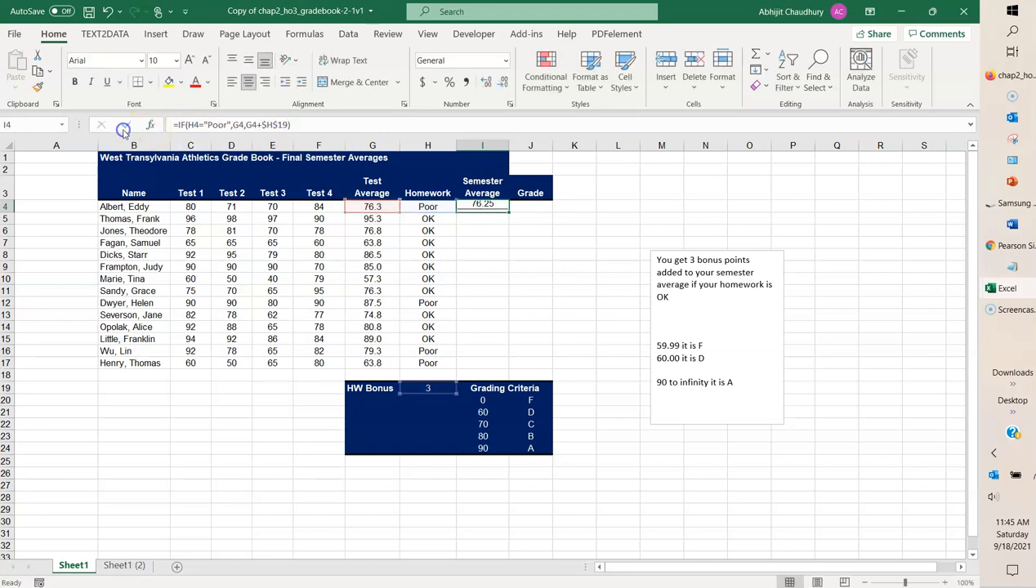
{"action": "left_click_drag", "start_coordinate": [508, 214], "coordinate": [506, 367]}
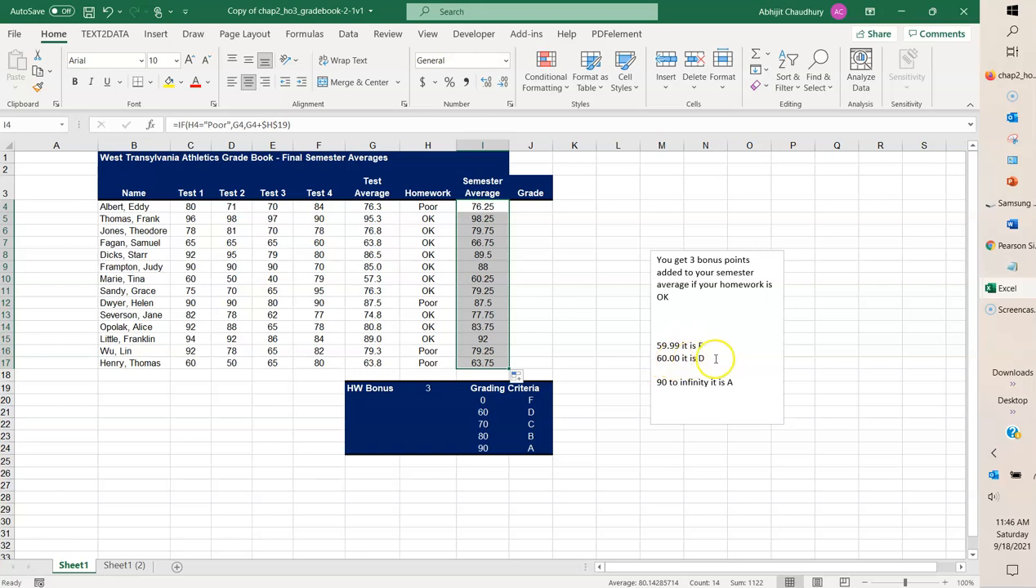
Try to name the Grading Criteria range I19:J24 on Sheet1 as Grade.
{"action": "left_click", "coordinate": [523, 210]}
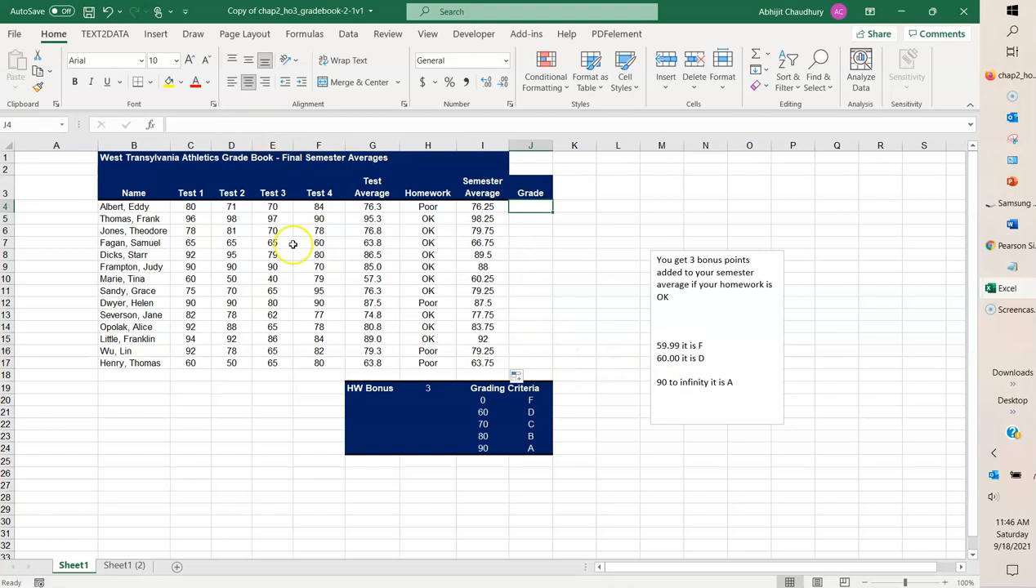
{"action": "left_click_drag", "start_coordinate": [473, 391], "coordinate": [478, 448]}
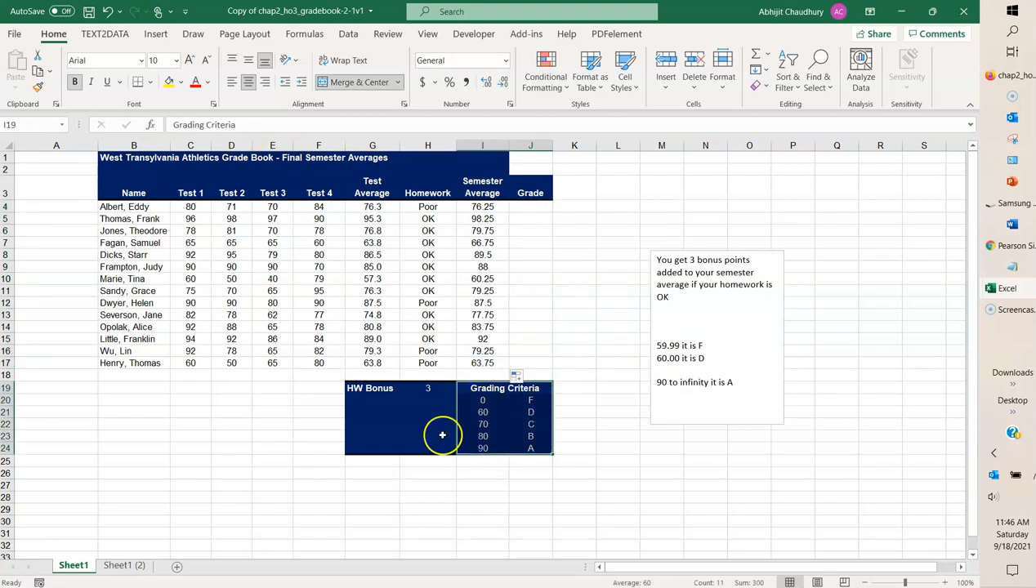
{"action": "left_click", "coordinate": [19, 124]}
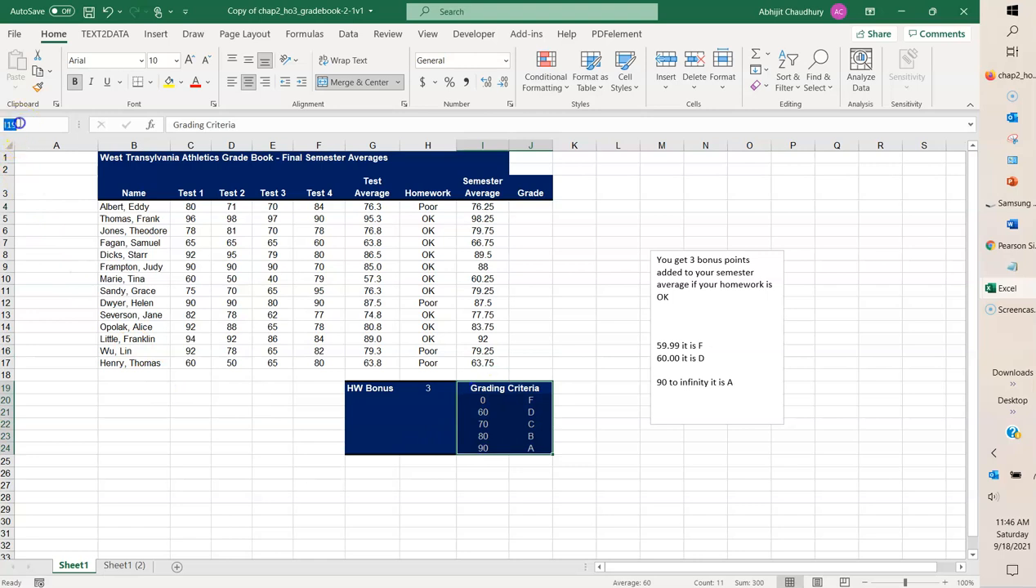
{"action": "key", "text": "BackSpace"}
{"action": "type", "text": "Grade"}
{"action": "key", "text": "Return"}
{"action": "key", "text": "ctrl+Page_Down"}
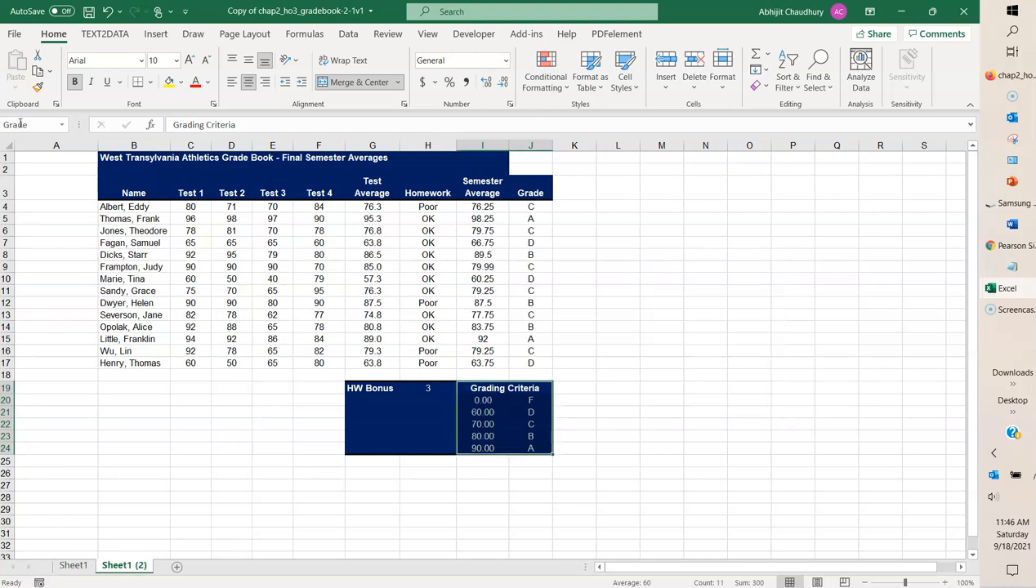
Check which sheet and range the workbook's defined name Grade refers to.
{"action": "left_click", "coordinate": [295, 34]}
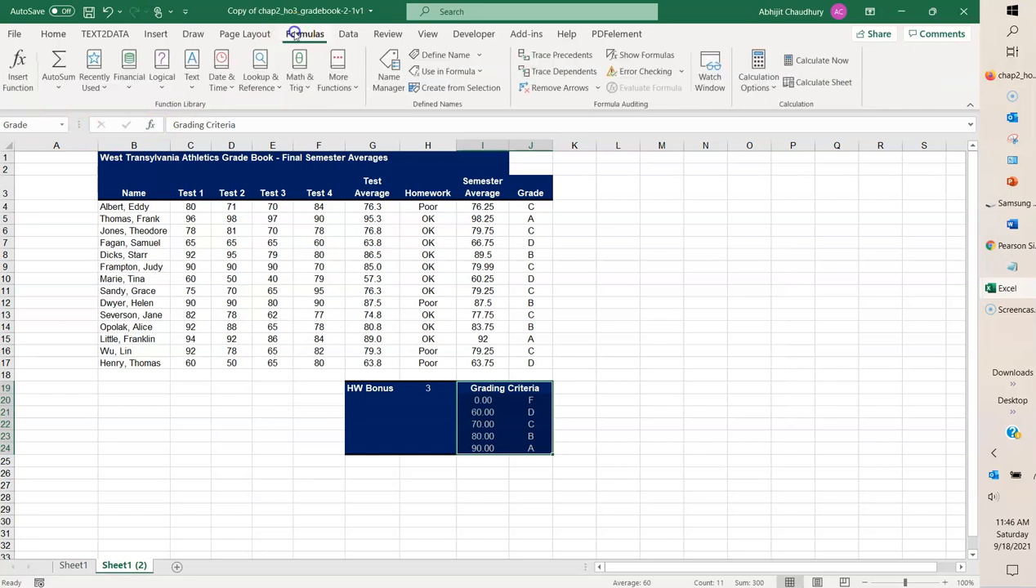
{"action": "left_click", "coordinate": [391, 89]}
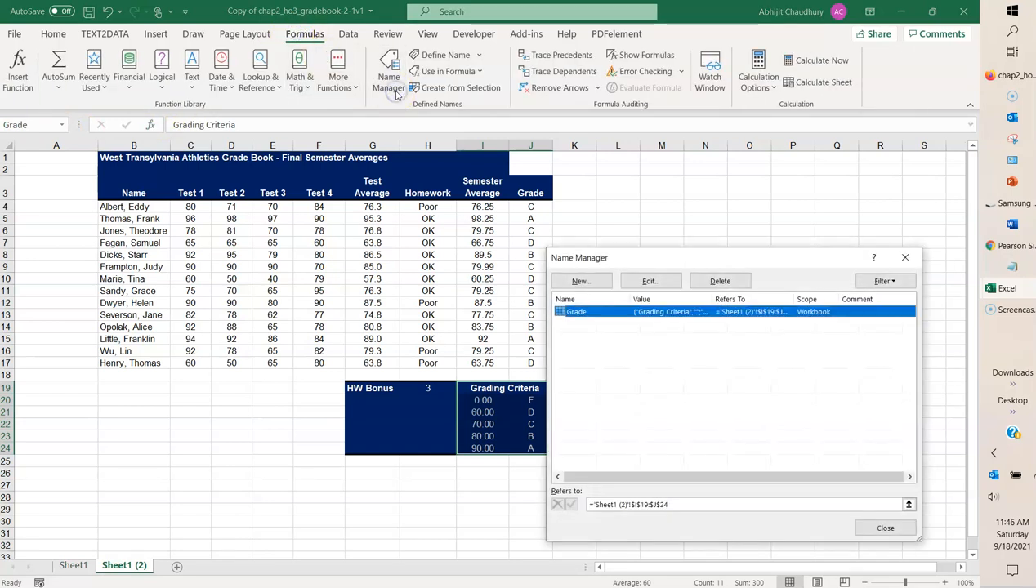
{"action": "left_click", "coordinate": [913, 262]}
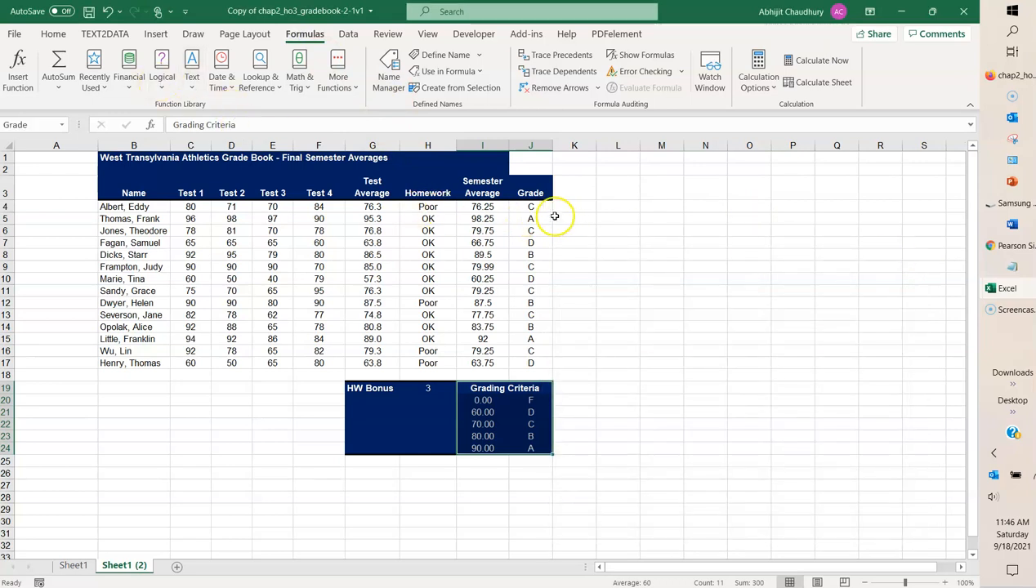
Clear the existing VLOOKUP formulas from the Grade column, J4:J17, on Sheet1 (2).
{"action": "left_click_drag", "start_coordinate": [531, 206], "coordinate": [525, 363]}
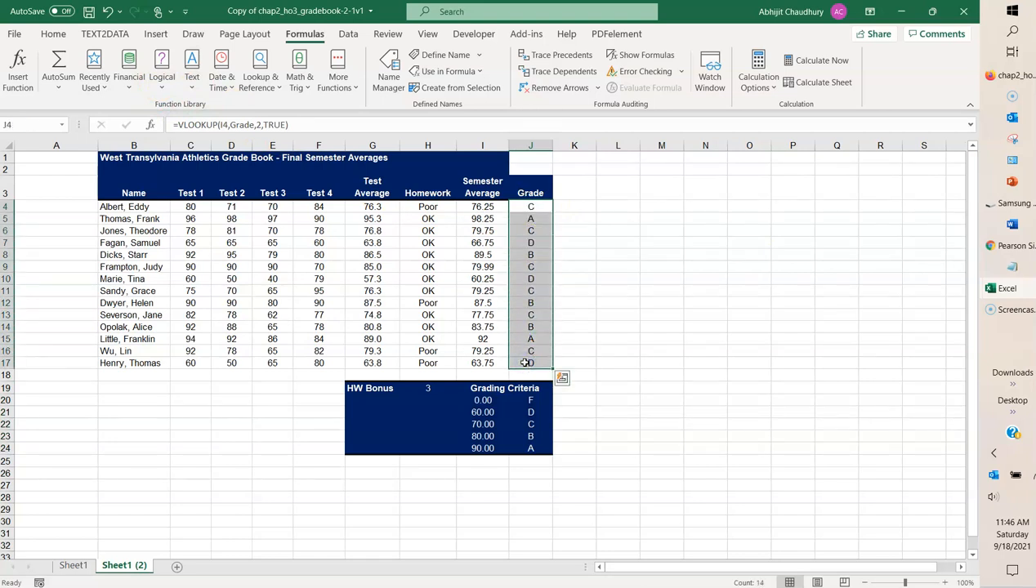
{"action": "key", "text": "F2"}
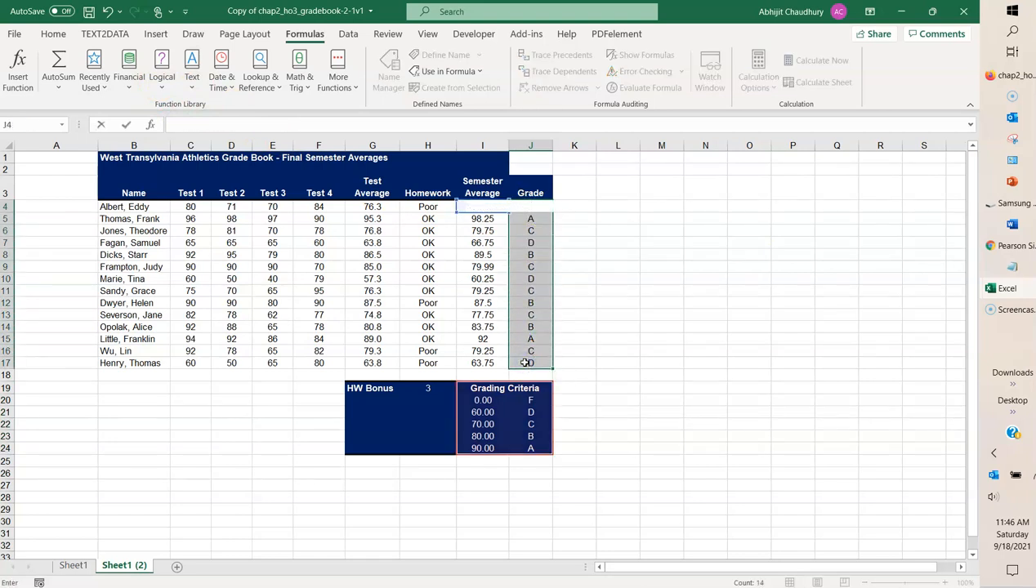
{"action": "left_click_drag", "start_coordinate": [527, 363], "coordinate": [530, 219]}
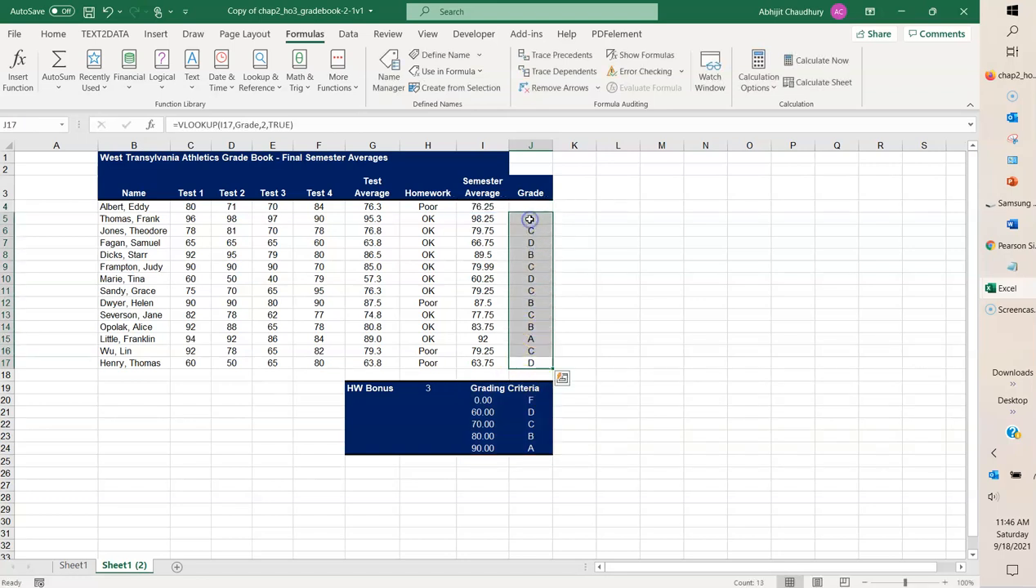
{"action": "key", "text": "Delete"}
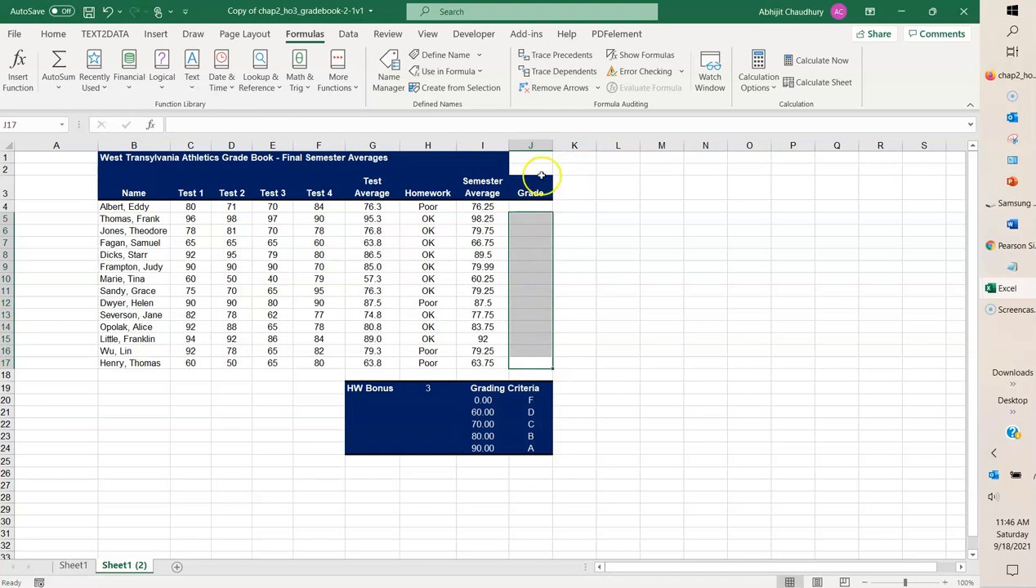
Calculate the letter Grade in J4 with =VLOOKUP(I4,Grade,2,TRUE) and fill the formula down to J17.
{"action": "left_click", "coordinate": [527, 206]}
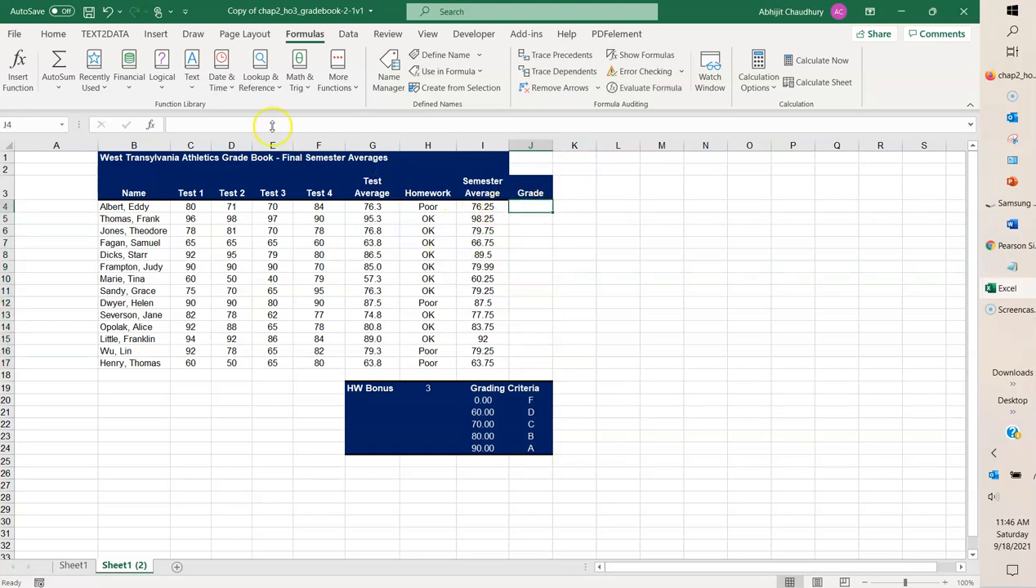
{"action": "left_click", "coordinate": [202, 123]}
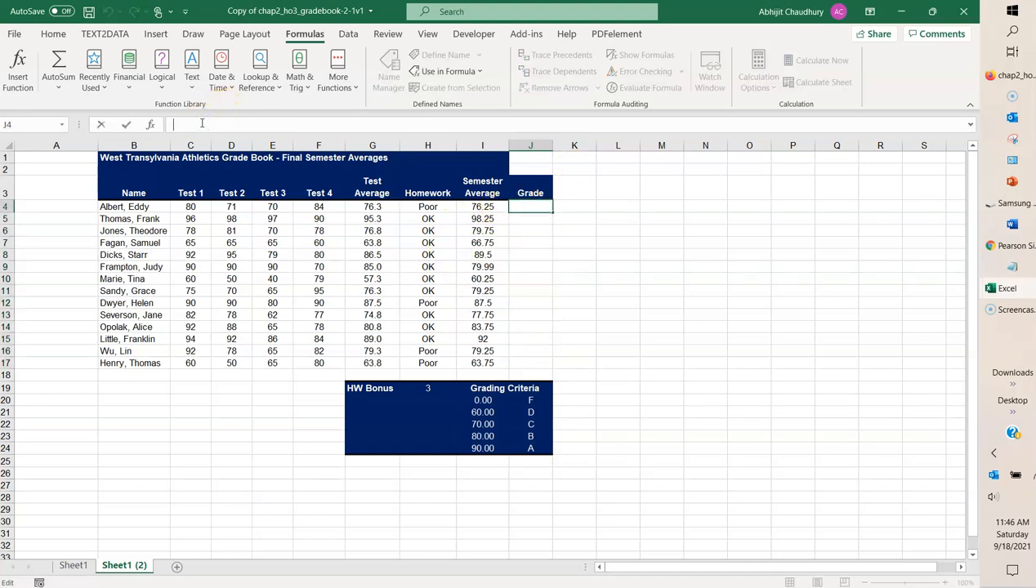
{"action": "type", "text": "=vlookup"}
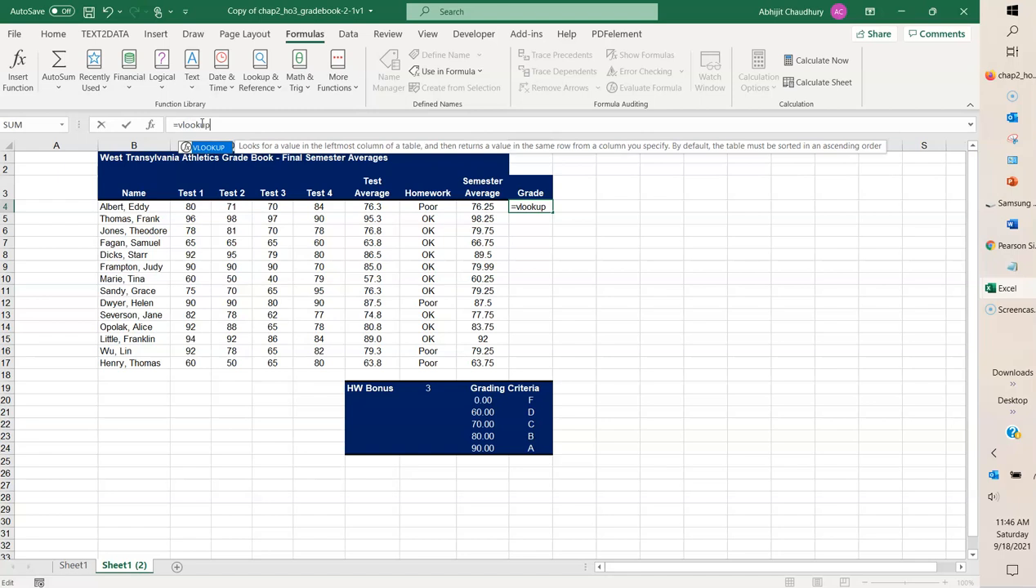
{"action": "type", "text": "("}
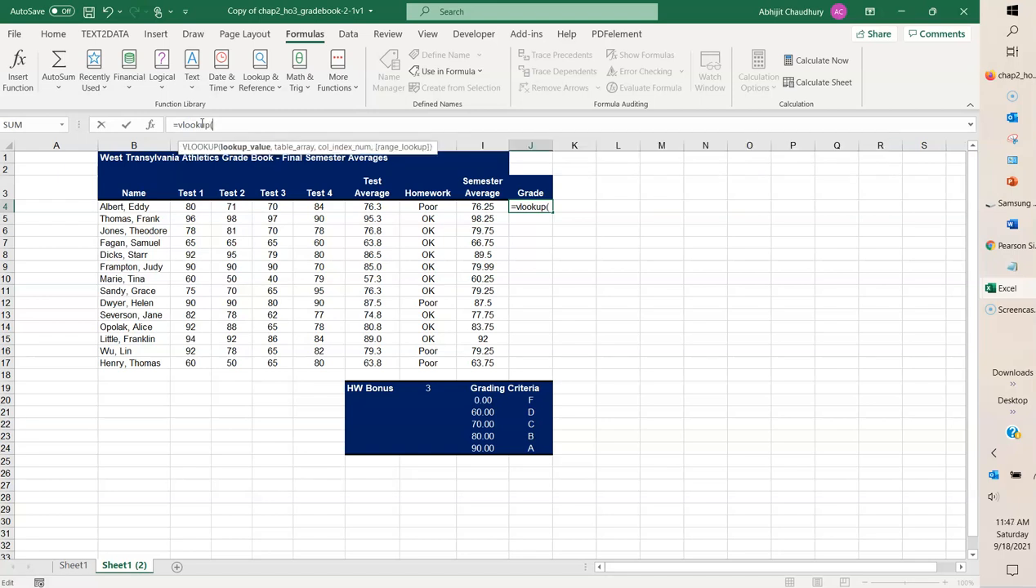
{"action": "type", "text": "i"}
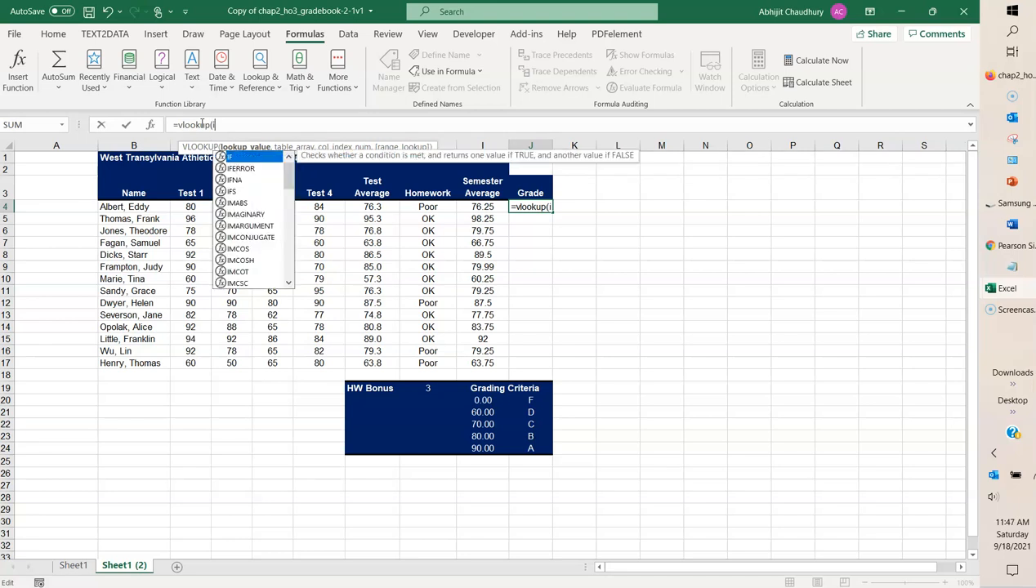
{"action": "type", "text": "4"}
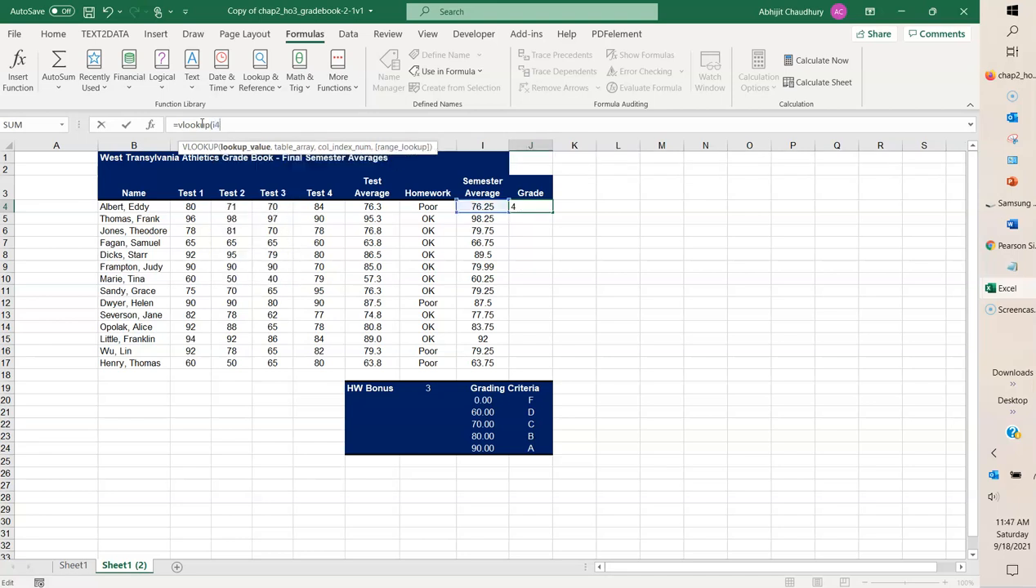
{"action": "type", "text": ",Gr"}
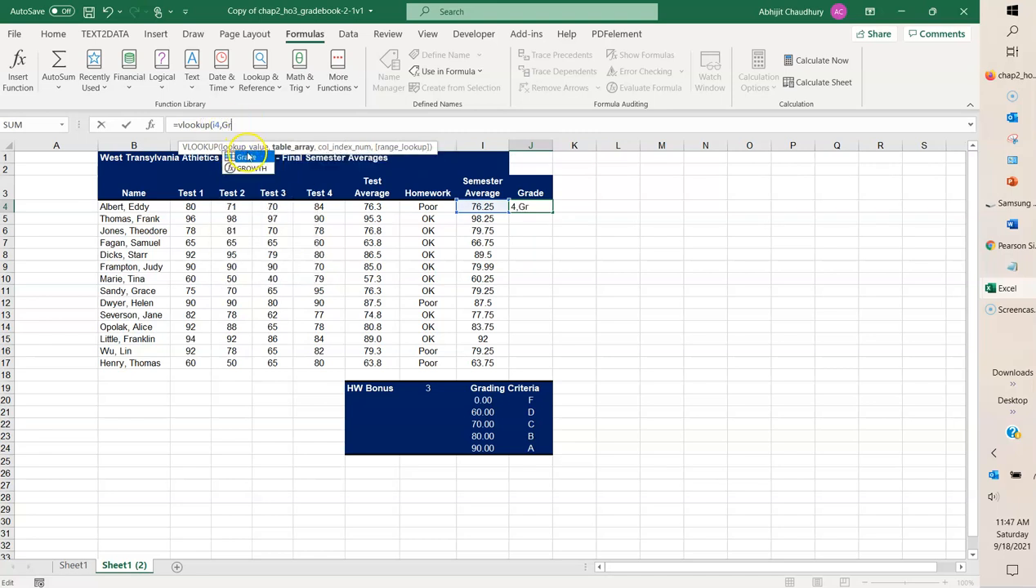
{"action": "double_click", "coordinate": [248, 160]}
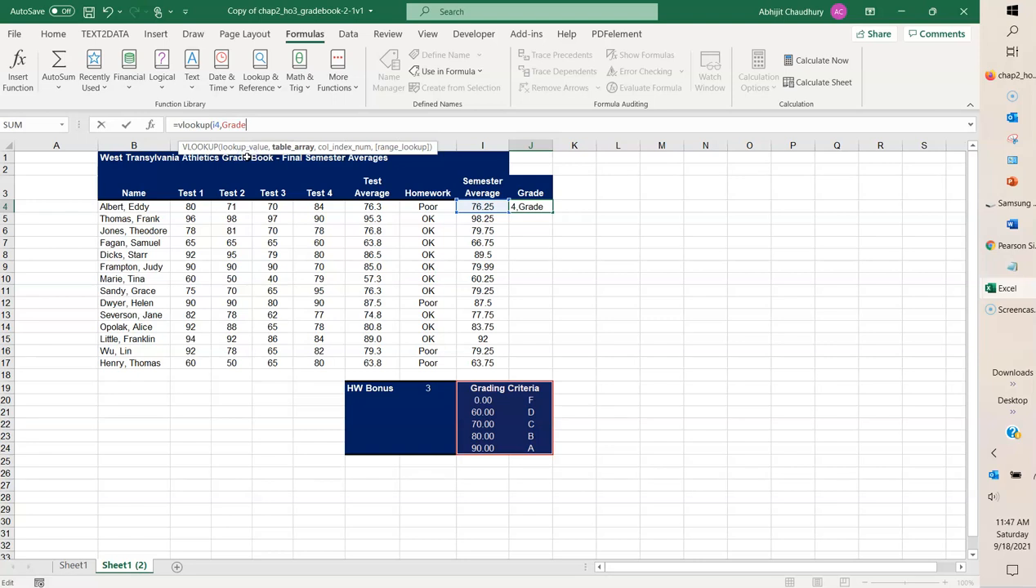
{"action": "type", "text": ",2"}
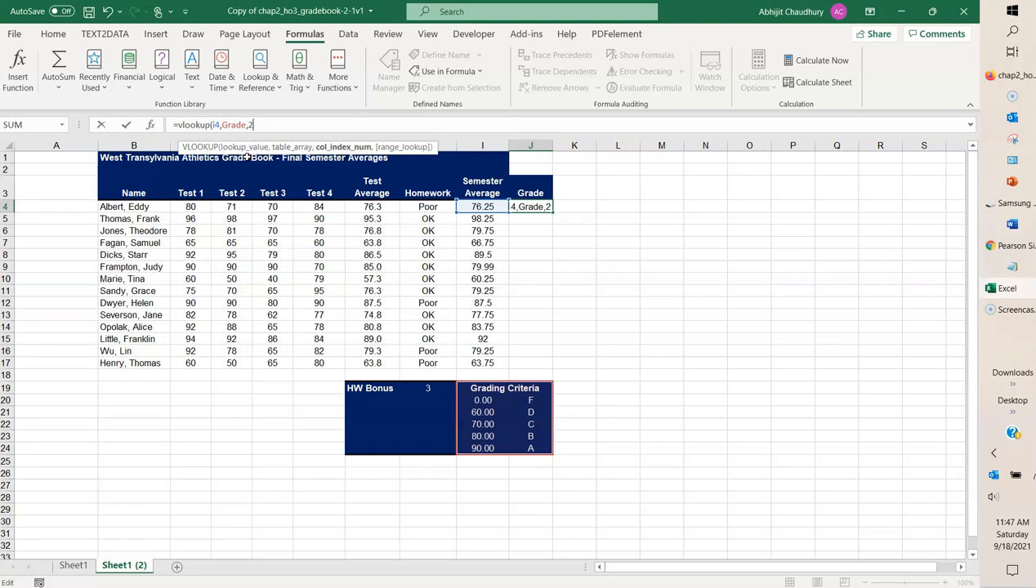
{"action": "type", "text": ",TRUE"}
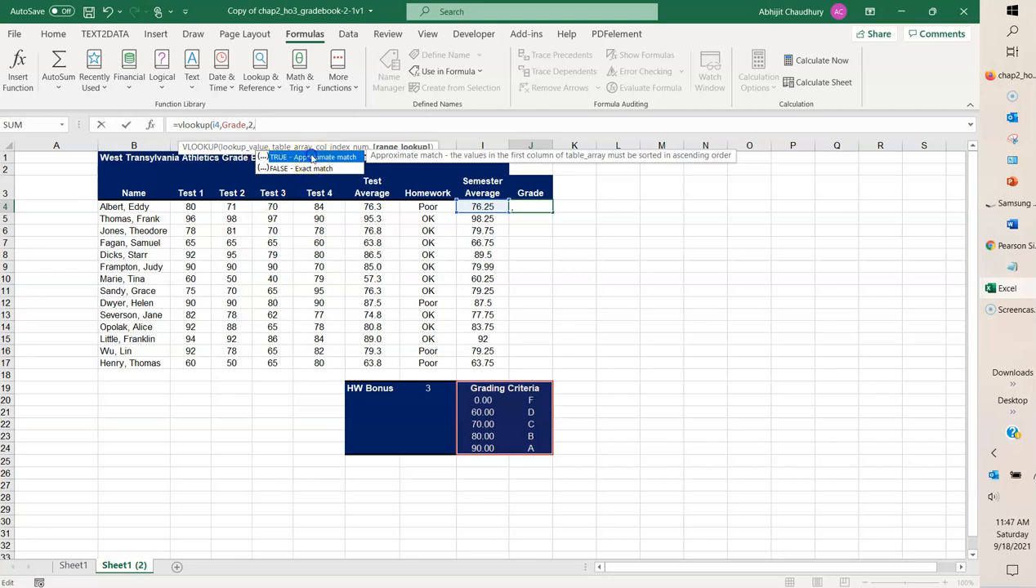
{"action": "double_click", "coordinate": [310, 156]}
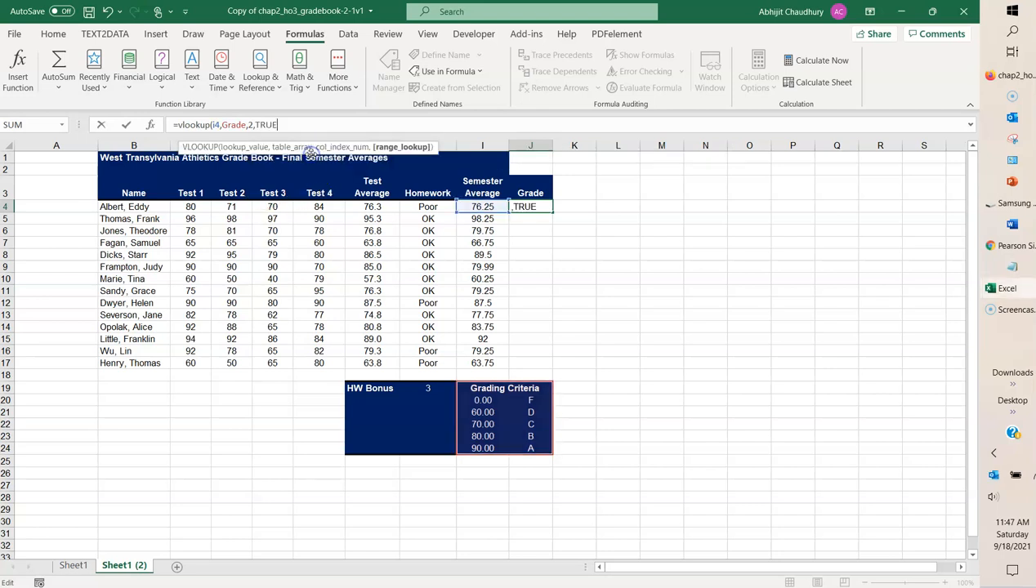
{"action": "left_click", "coordinate": [127, 125]}
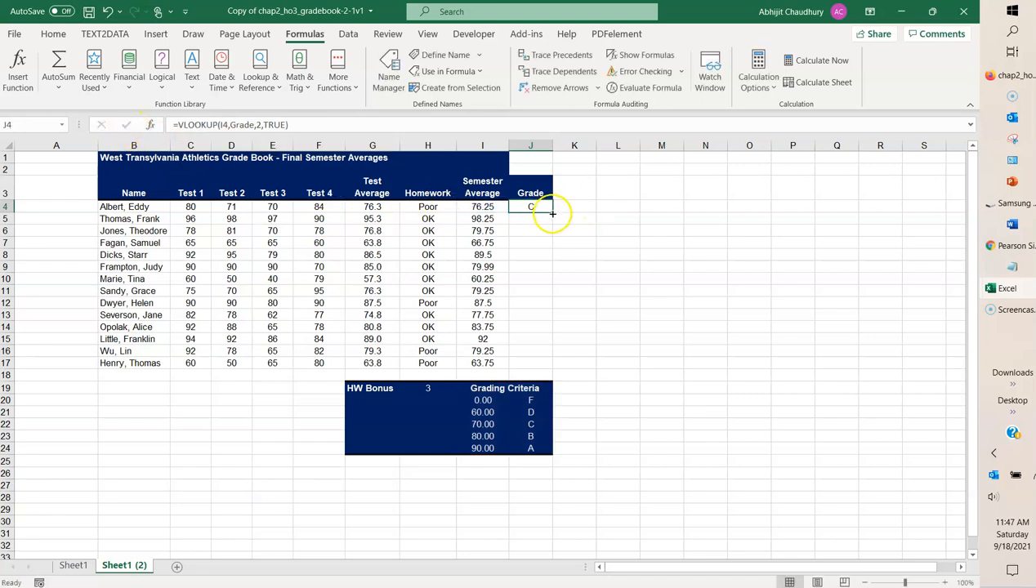
{"action": "left_click_drag", "start_coordinate": [553, 211], "coordinate": [556, 367]}
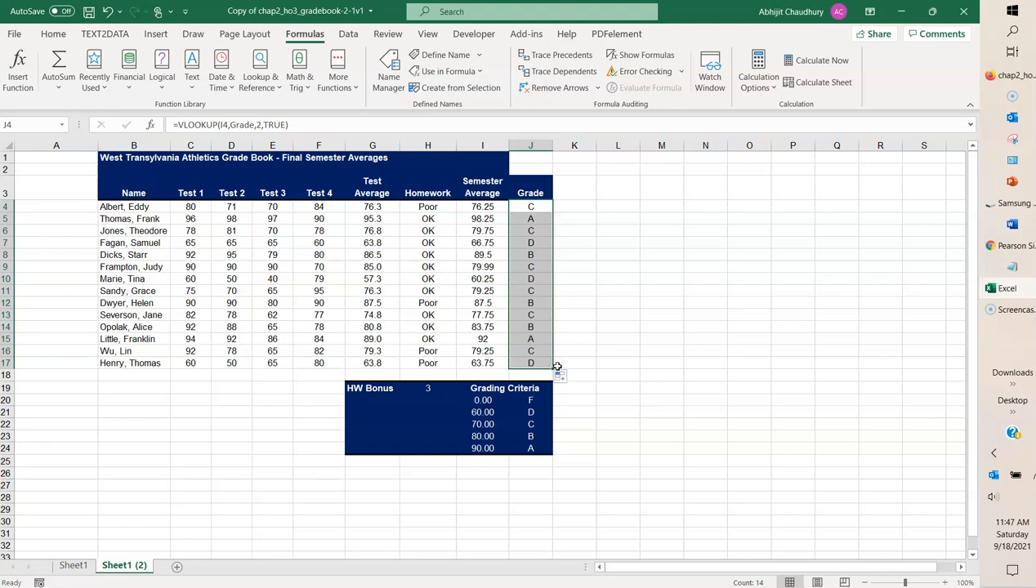